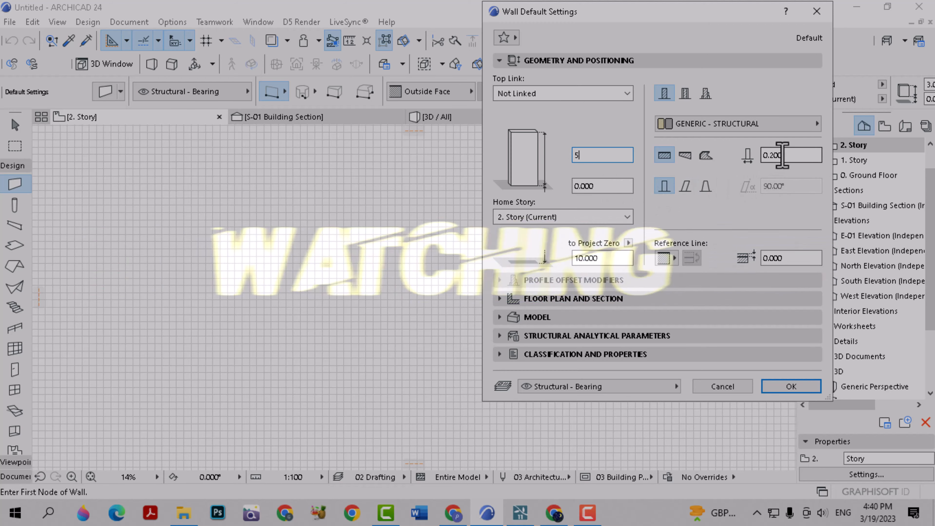
# - Set the default wall height to 5 m and switch the wall geometry method to chained
pyautogui.press('Tab')
pyautogui.click(795, 385)
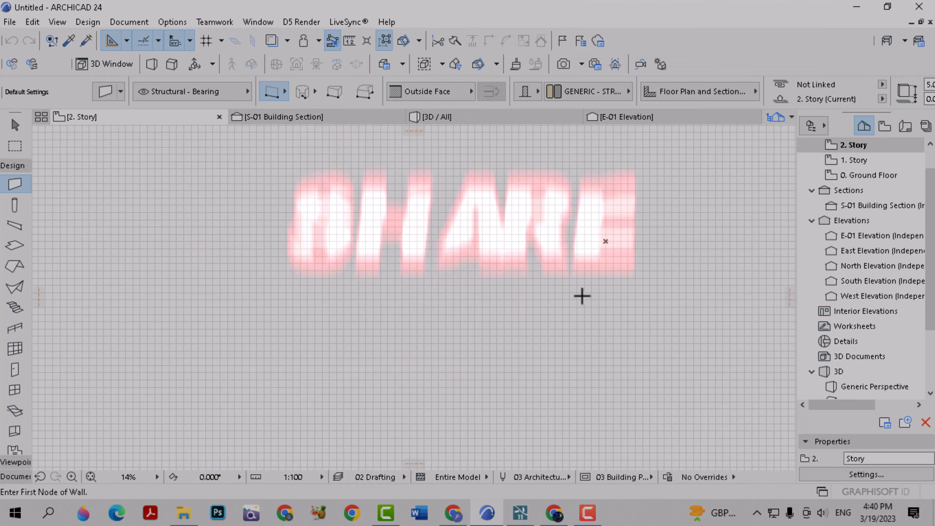
pyautogui.click(571, 282)
pyautogui.click(284, 92)
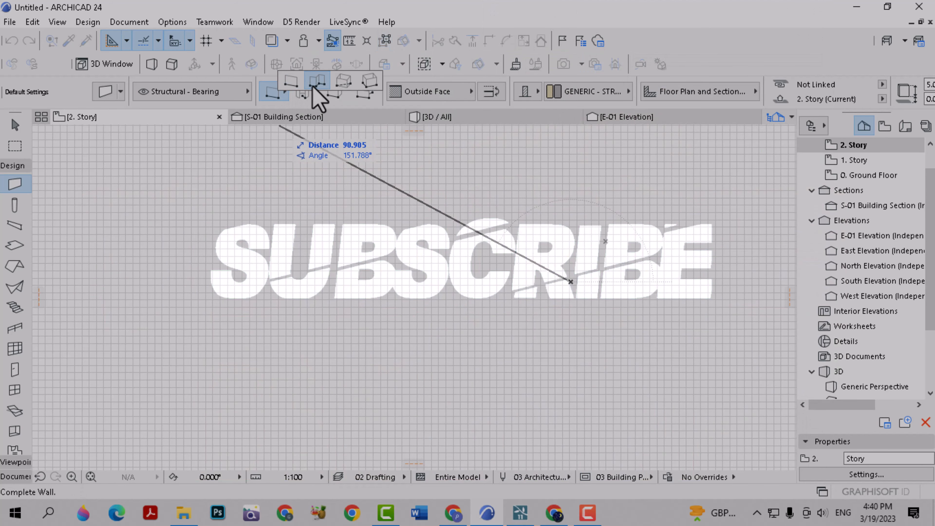
pyautogui.click(313, 92)
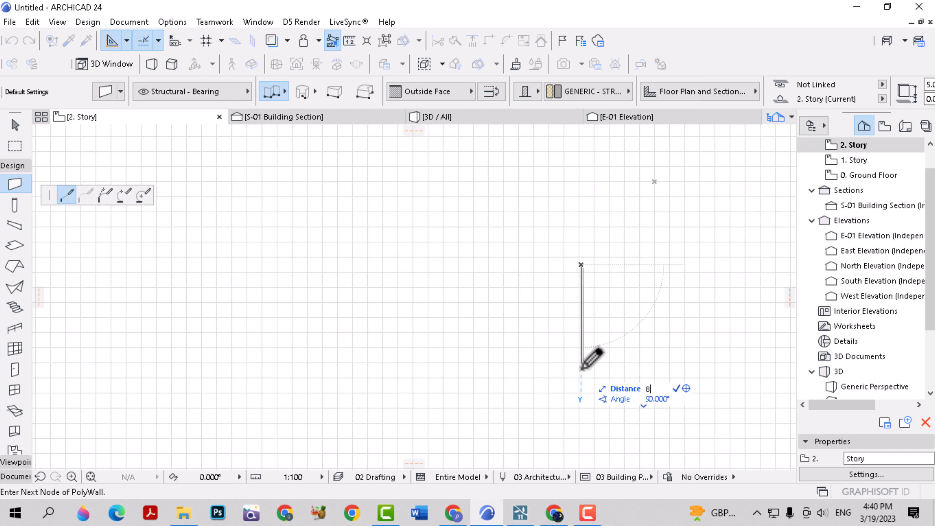
# - Draw a closed rectangular room of chained walls measuring 8 m by 12 m
pyautogui.click(581, 325)
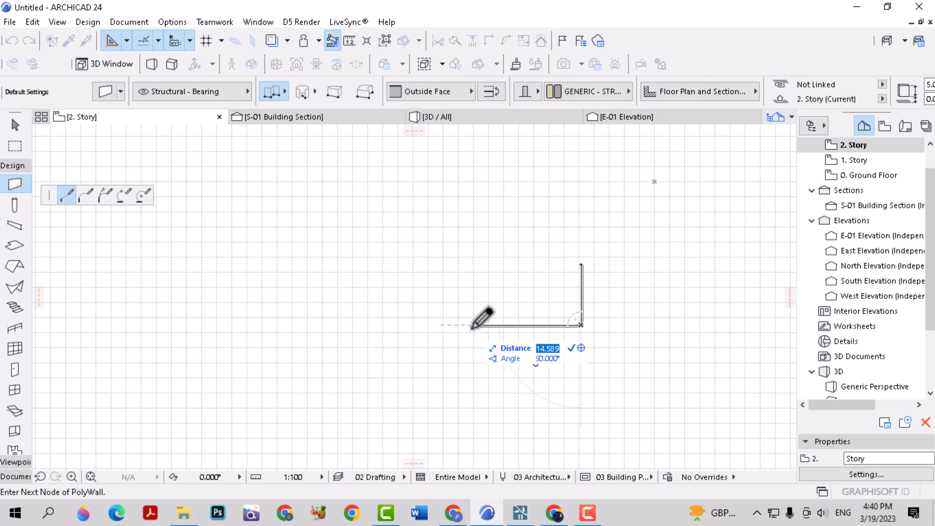
pyautogui.press('Return')
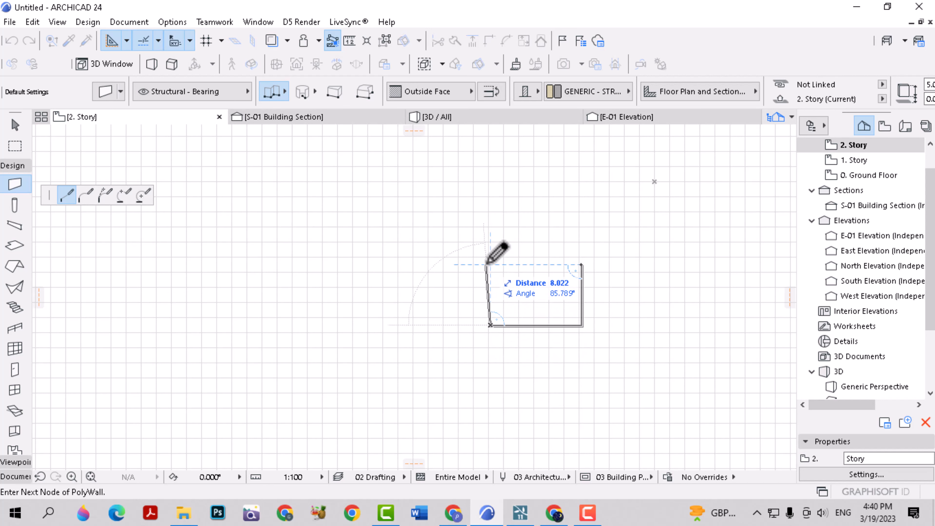
pyautogui.click(581, 264)
pyautogui.scroll(6, 578, 282)
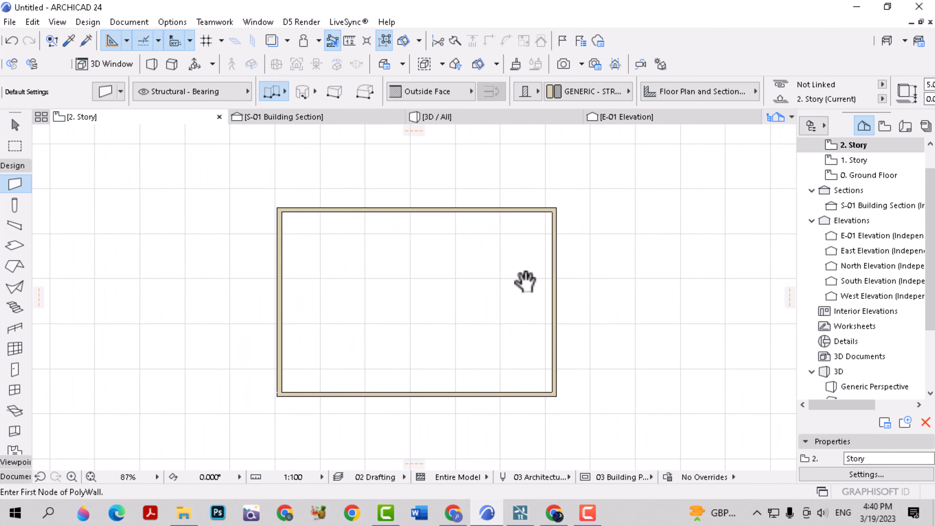
# - Dimension the room vertically between the upper and lower walls, including both wall thicknesses
pyautogui.click(15, 166)
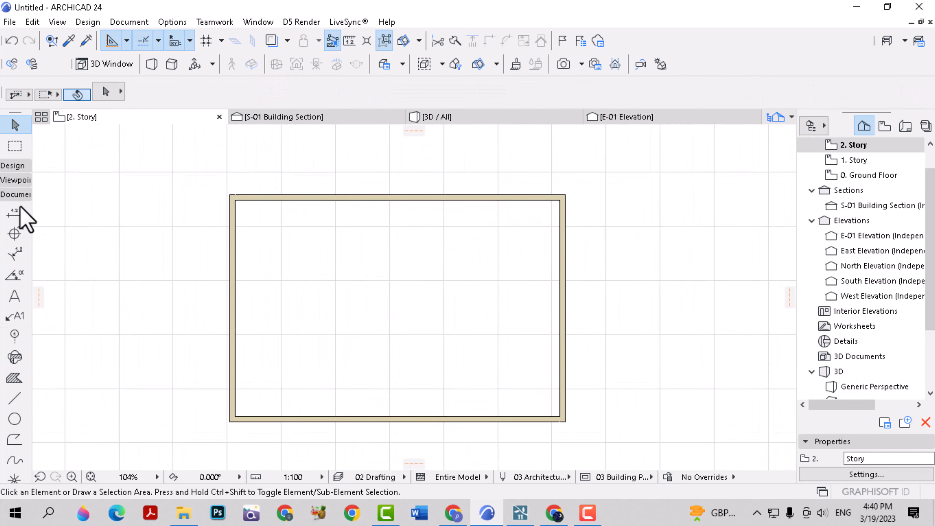
pyautogui.click(15, 214)
pyautogui.click(292, 200)
pyautogui.click(278, 420)
pyautogui.click(315, 367)
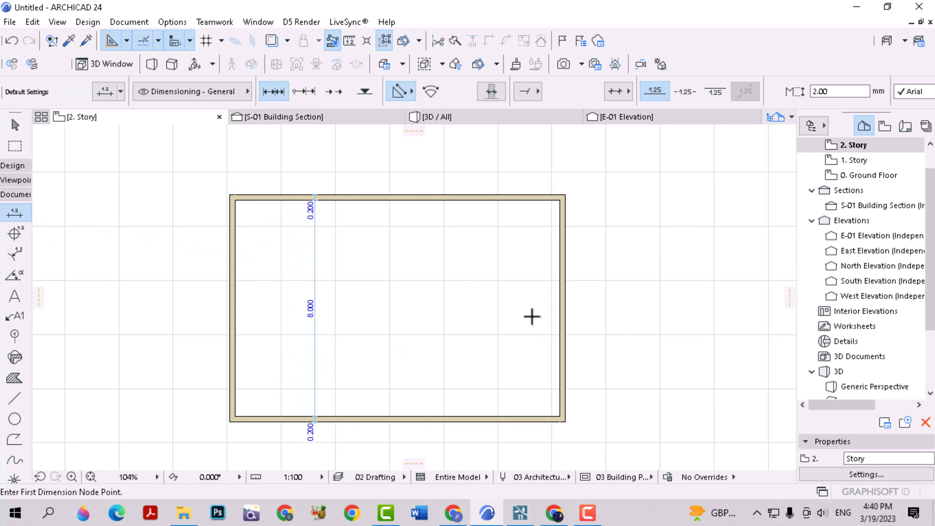
# - Dimension the room horizontally between the two side walls, including both wall thicknesses
pyautogui.click(560, 277)
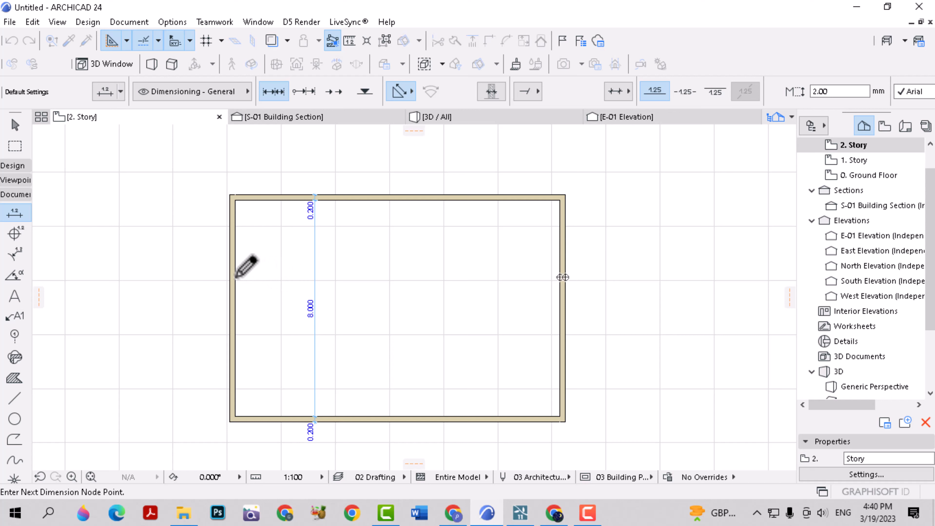
pyautogui.doubleClick(198, 339)
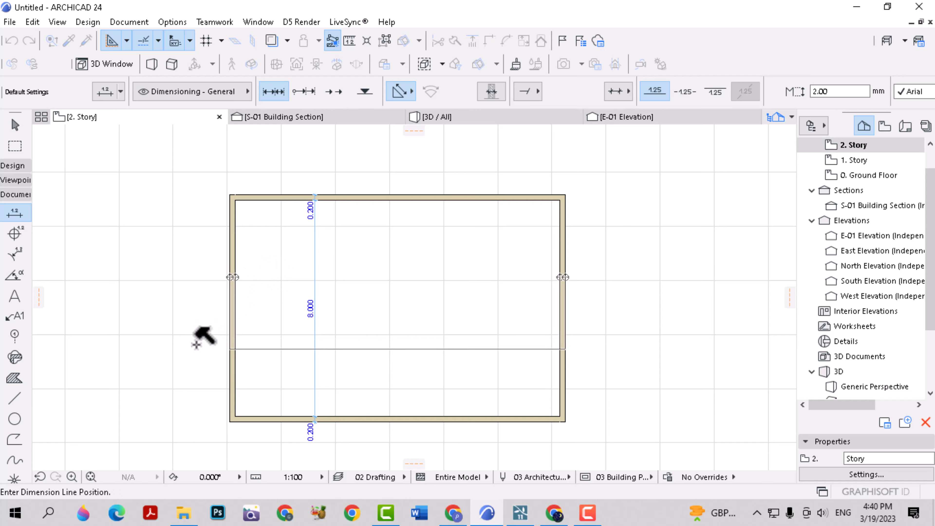
pyautogui.click(204, 300)
pyautogui.scroll(2, 258, 321)
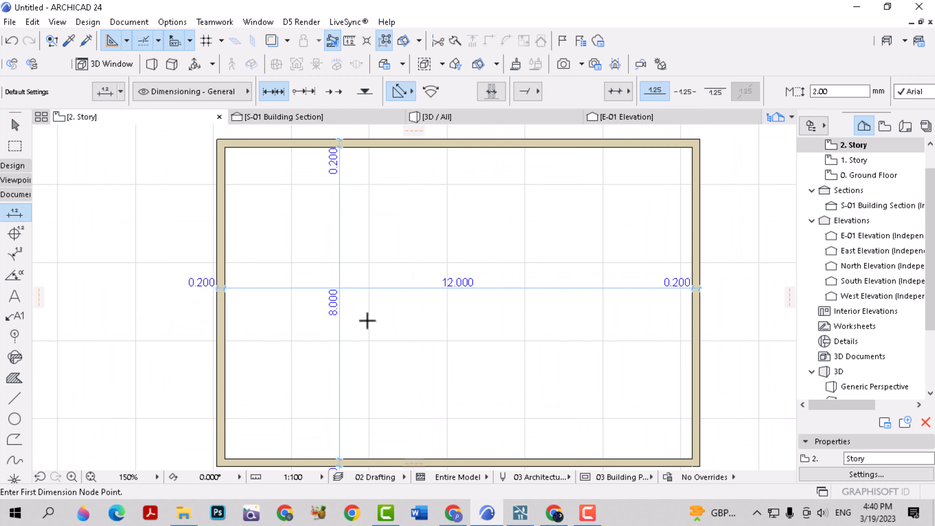
pyautogui.scroll(-3, 365, 319)
pyautogui.scroll(1, 496, 222)
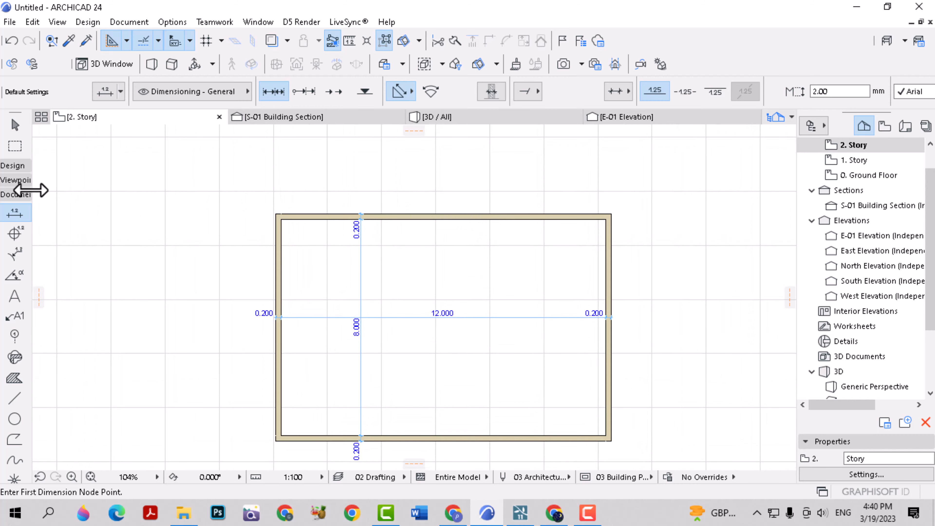
# - Set the default door to Door 24 from Hinged Doors 24, 1.000 m wide and 2.200 m high
pyautogui.click(6, 168)
pyautogui.click(12, 185)
pyautogui.press('Escape')
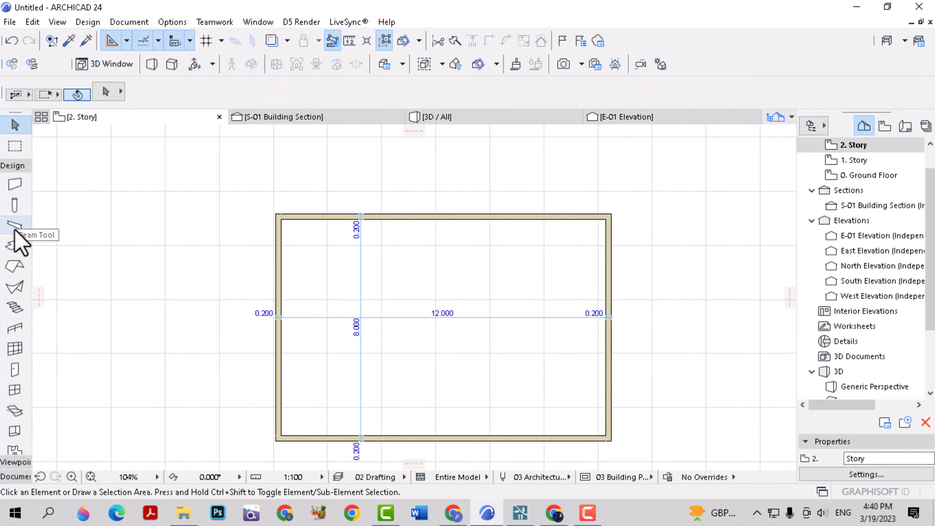
pyautogui.click(11, 168)
pyautogui.click(13, 166)
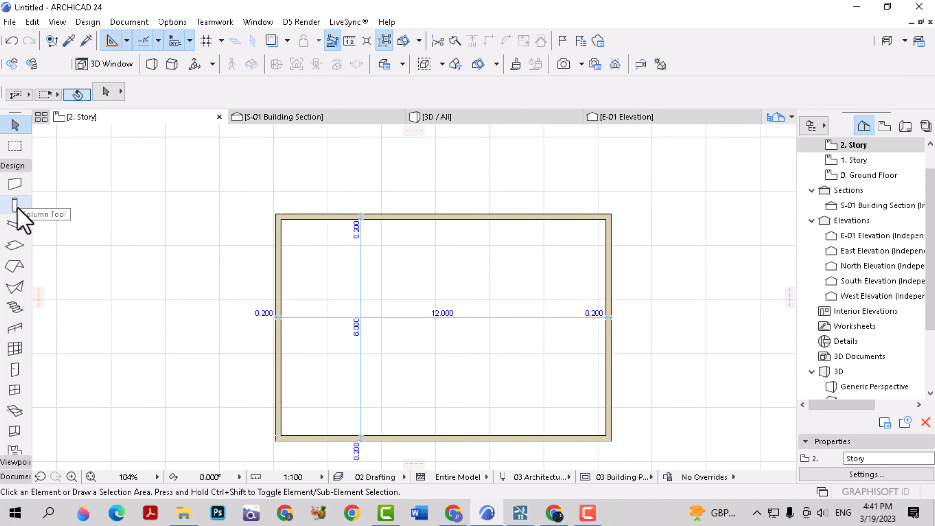
pyautogui.click(15, 369)
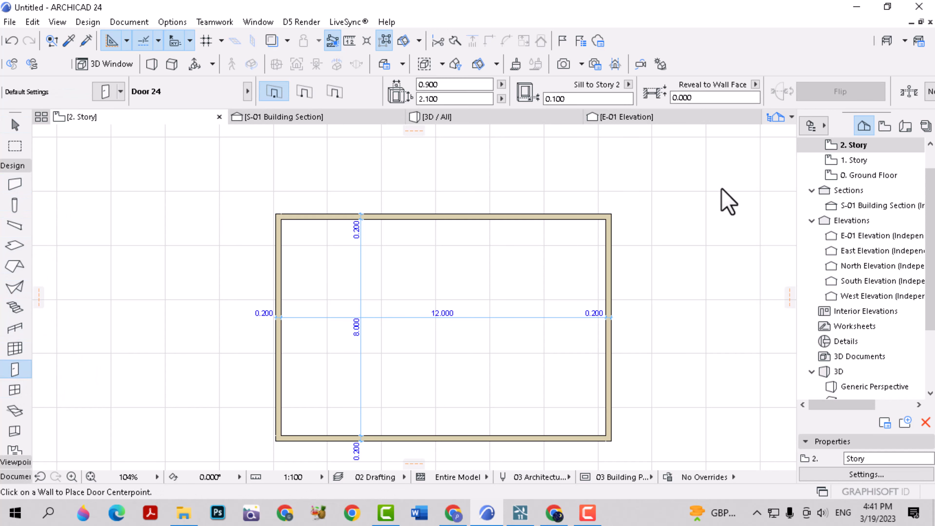
pyautogui.hotkey('ctrl', 't')
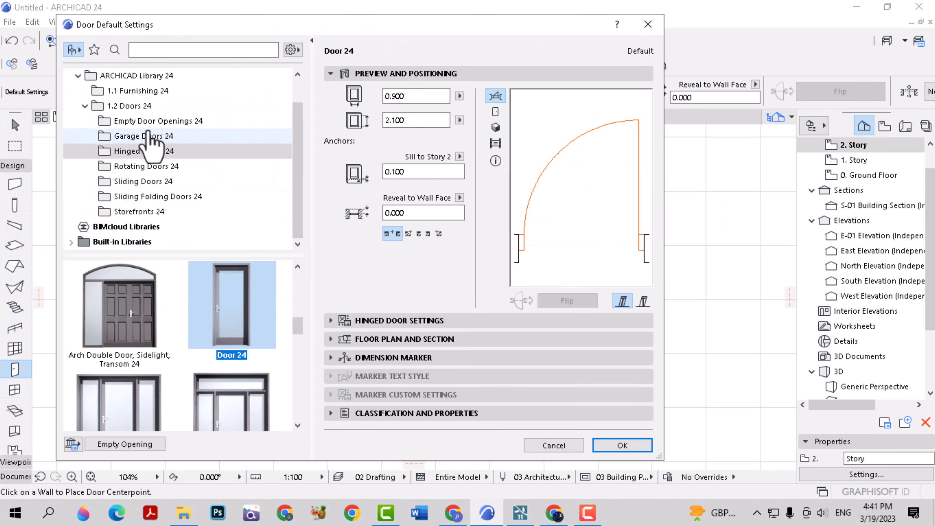
pyautogui.click(158, 121)
pyautogui.click(162, 136)
pyautogui.click(150, 152)
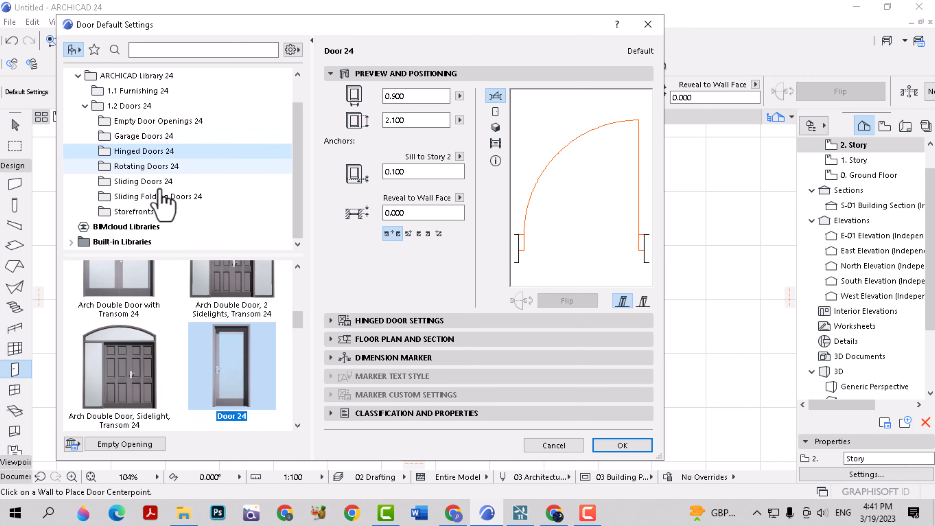
pyautogui.click(220, 359)
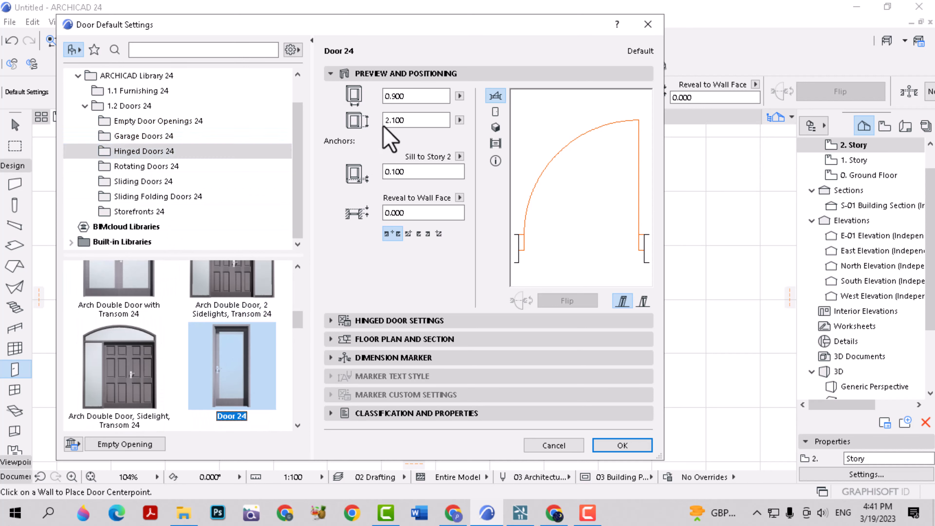
pyautogui.click(427, 122)
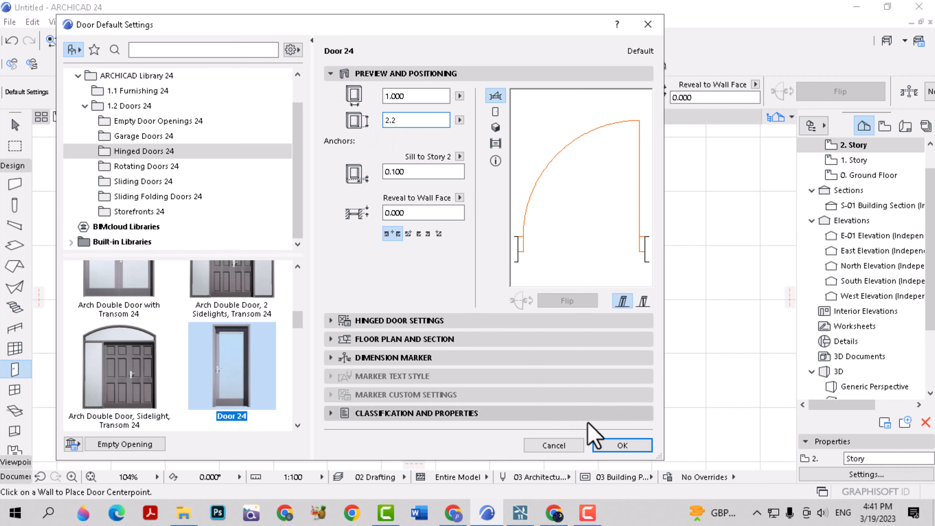
pyautogui.click(616, 447)
# - Place one inward-opening door in the lower wall and one in the upper wall, both near the room's left corners
pyautogui.moveTo(327, 340); pyautogui.dragTo(382, 255, button='middle')
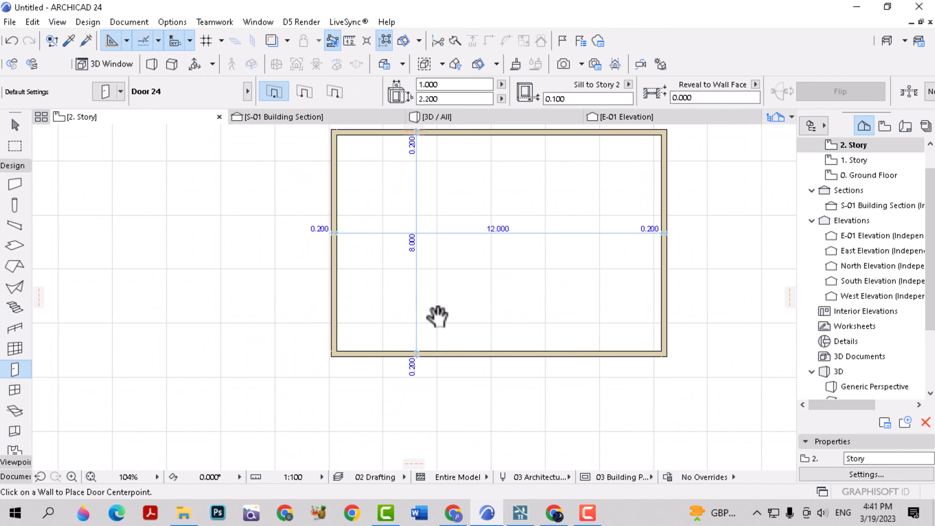
pyautogui.click(356, 353)
pyautogui.click(254, 293)
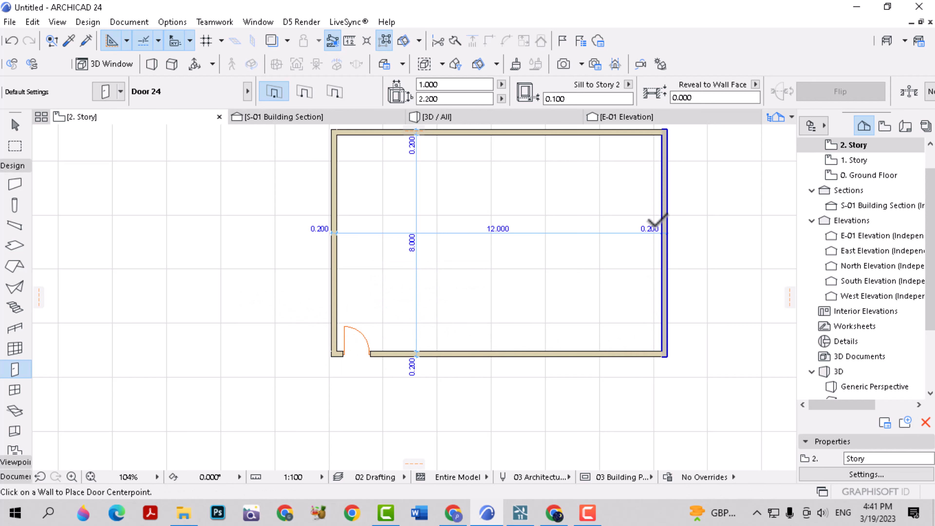
pyautogui.moveTo(656, 222); pyautogui.dragTo(650, 276, button='middle')
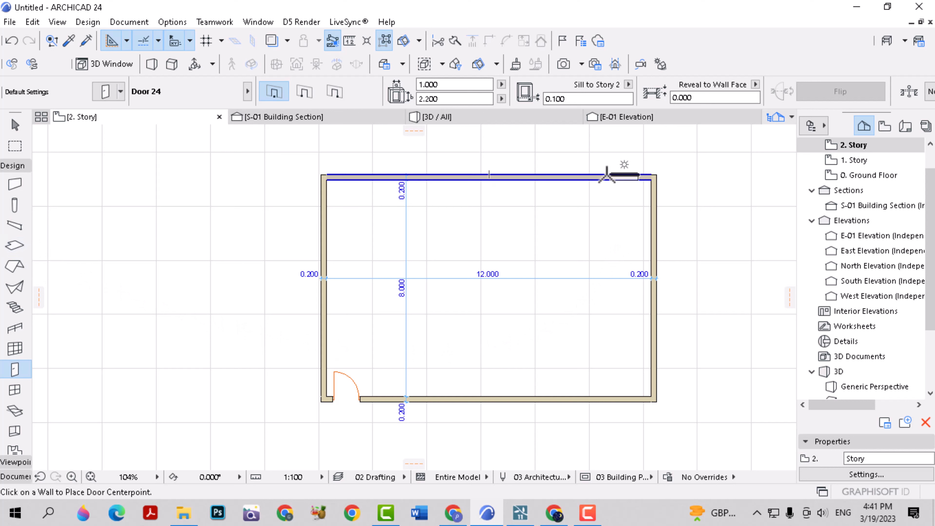
pyautogui.click(349, 177)
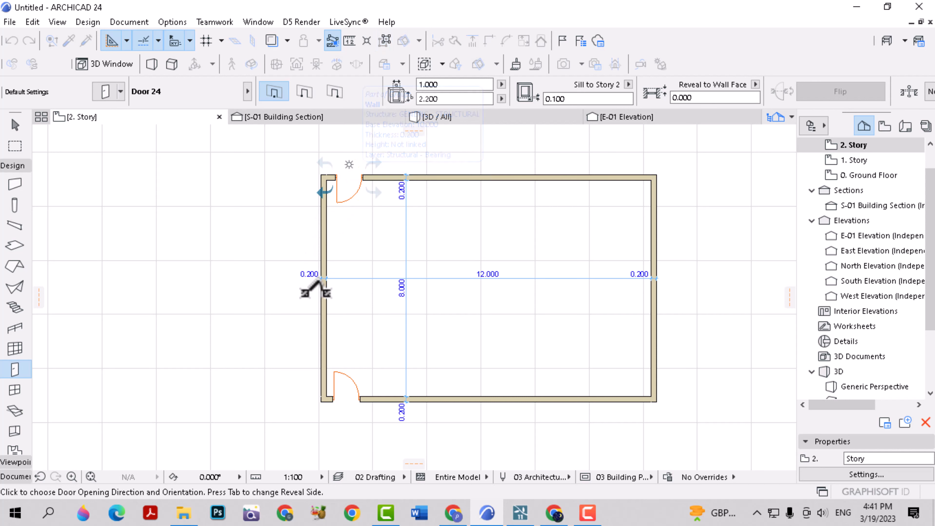
pyautogui.click(282, 285)
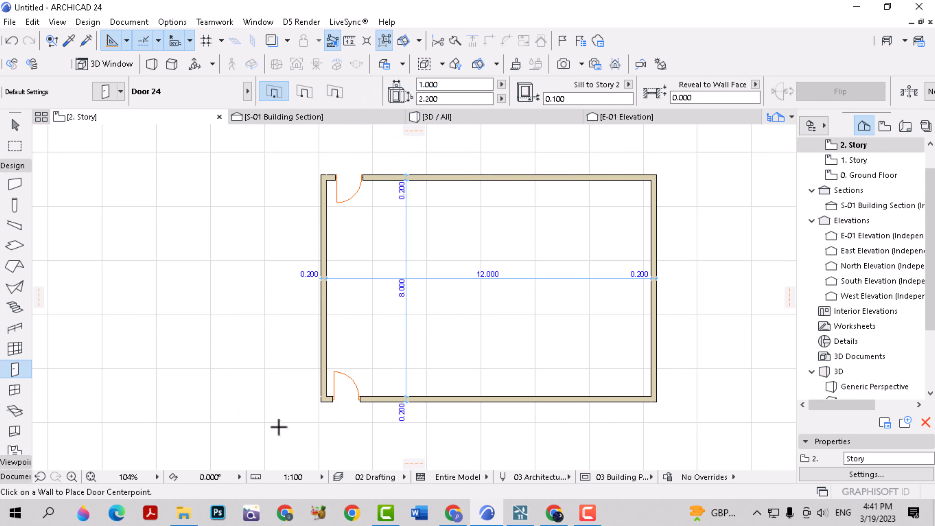
# - Drag the lower door to the room's inner left corner and offset it 0.2 m along the wall
pyautogui.keyDown('shift'); pyautogui.click(333, 401); pyautogui.keyUp('shift')
pyautogui.click(332, 397)
pyautogui.scroll(3, 329, 398)
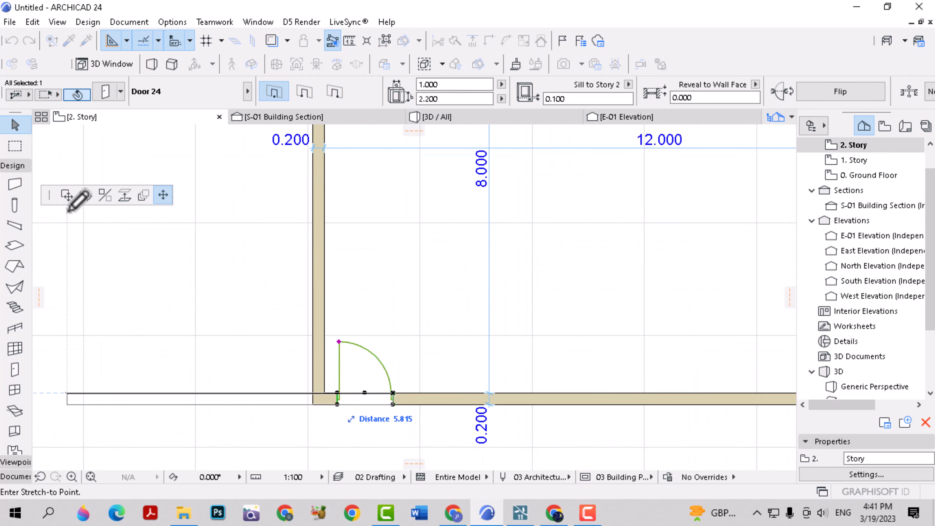
pyautogui.click(67, 199)
pyautogui.click(324, 393)
pyautogui.click(324, 394)
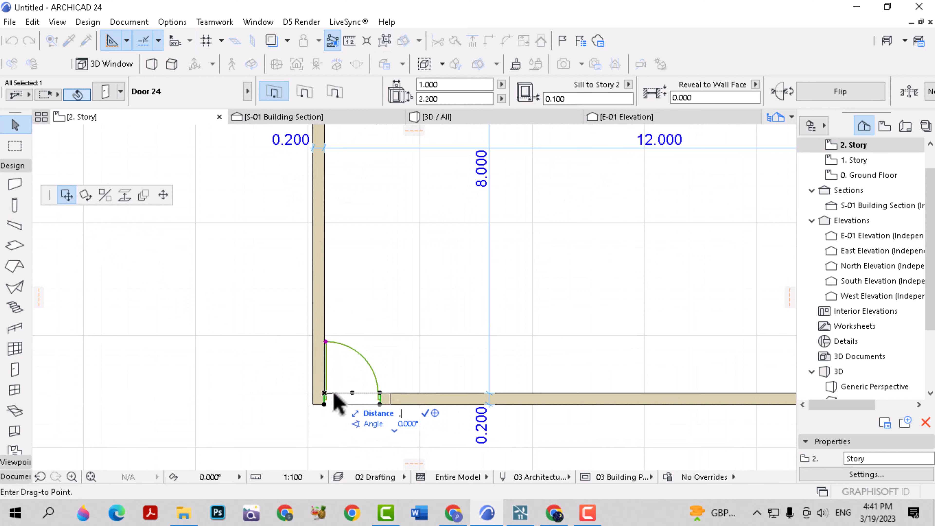
pyautogui.write('.2')
pyautogui.press('Return')
pyautogui.scroll(-5, 382, 392)
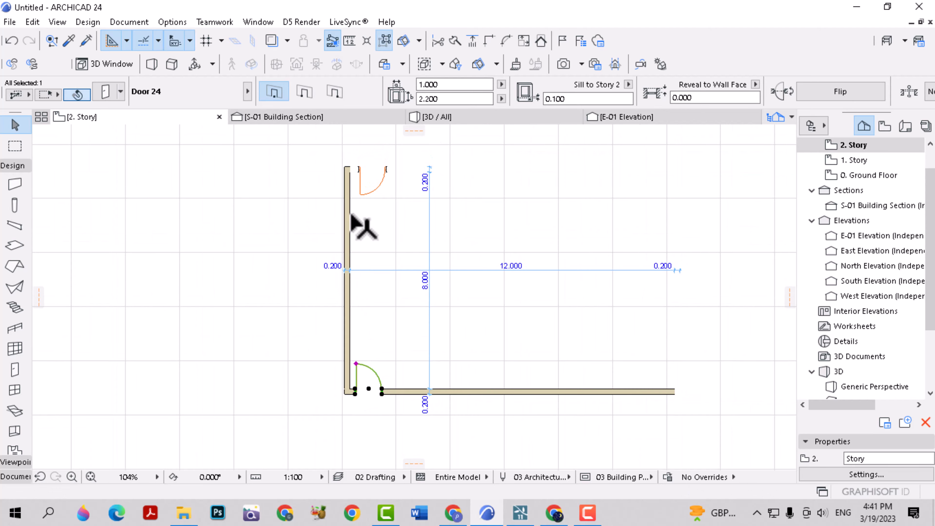
# - Drag the upper door along its wall to align its jamb with the lower door's jamb
pyautogui.click(359, 172)
pyautogui.click(359, 168)
pyautogui.scroll(4, 362, 353)
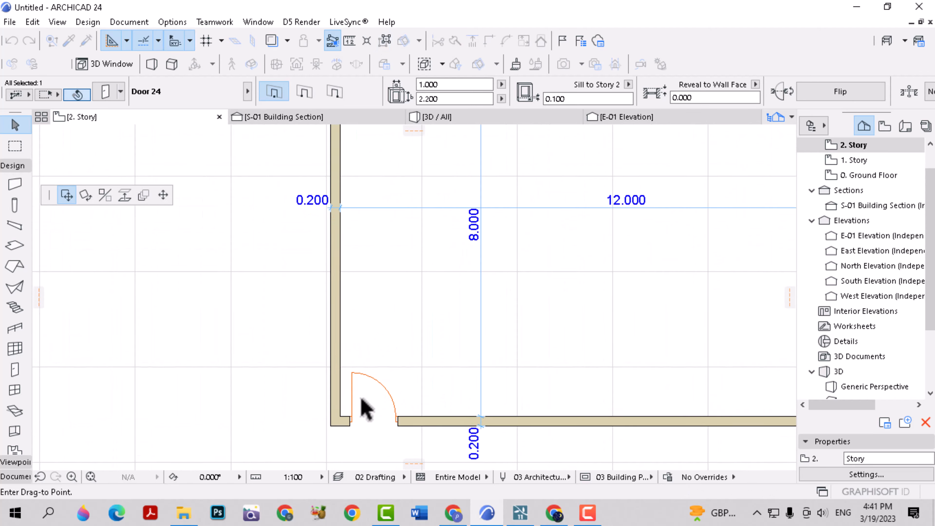
pyautogui.click(349, 442)
pyautogui.scroll(-4, 402, 412)
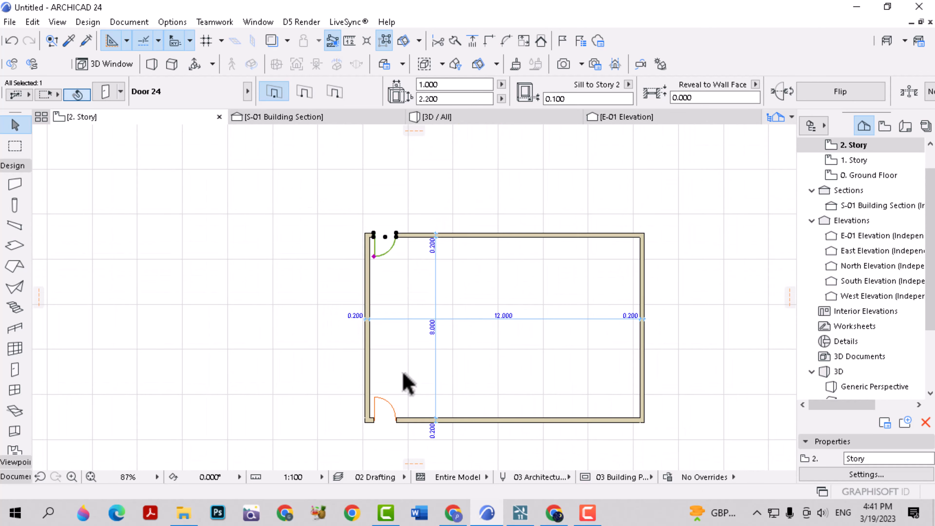
pyautogui.press('Escape')
pyautogui.moveTo(407, 366); pyautogui.dragTo(413, 341, button='middle')
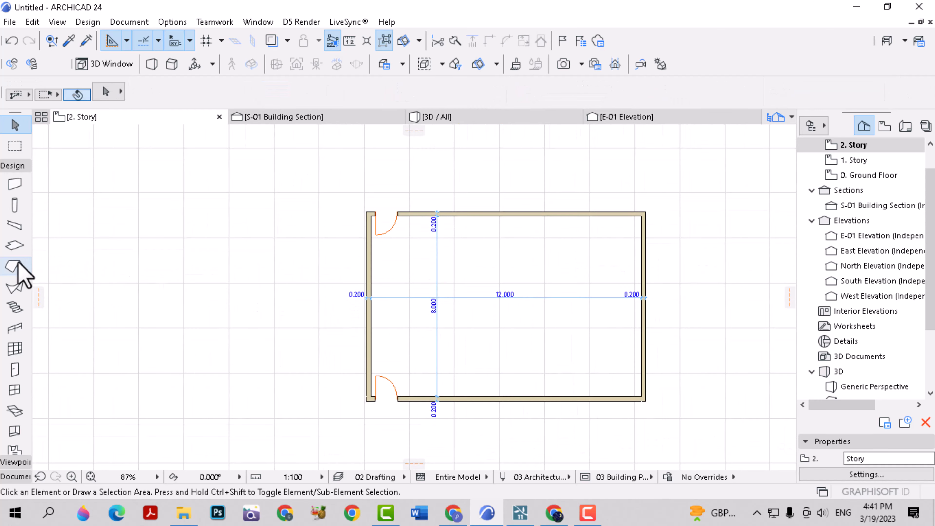
# - Open the default settings of the Window tool and expand the window's preview and positioning parameters
pyautogui.doubleClick(15, 349)
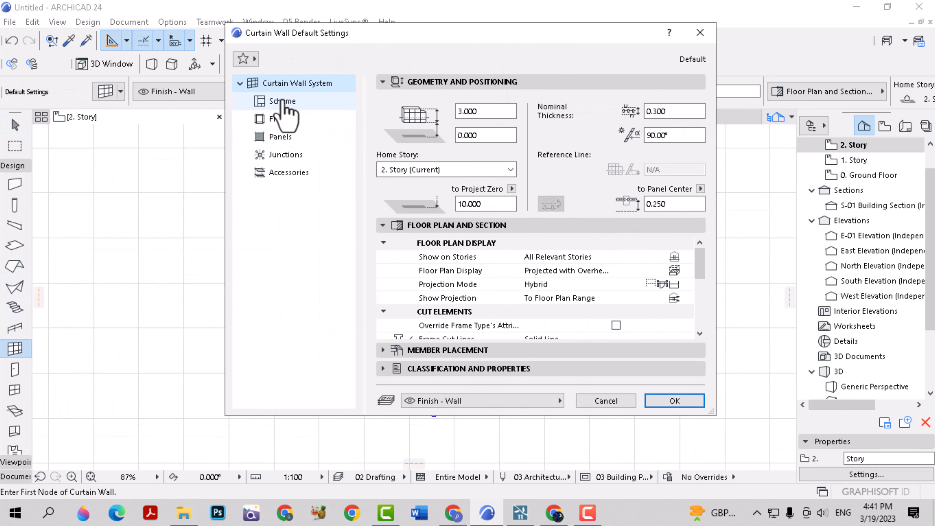
pyautogui.press('Escape')
pyautogui.scroll(-4, 18, 406)
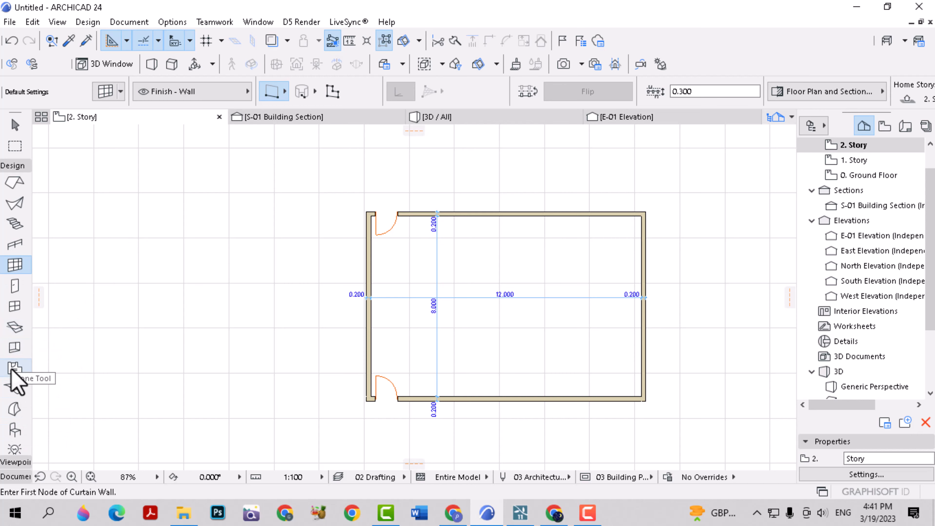
pyautogui.click(15, 307)
pyautogui.doubleClick(14, 310)
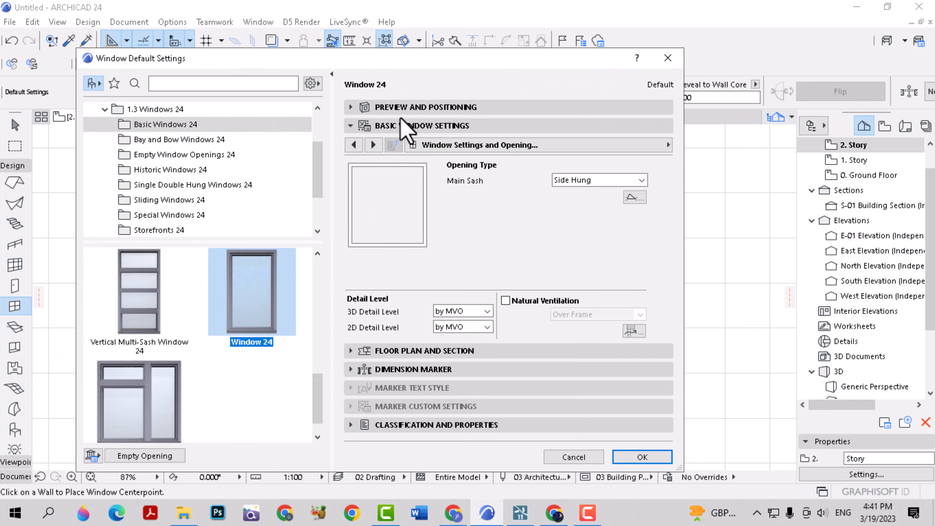
pyautogui.click(402, 108)
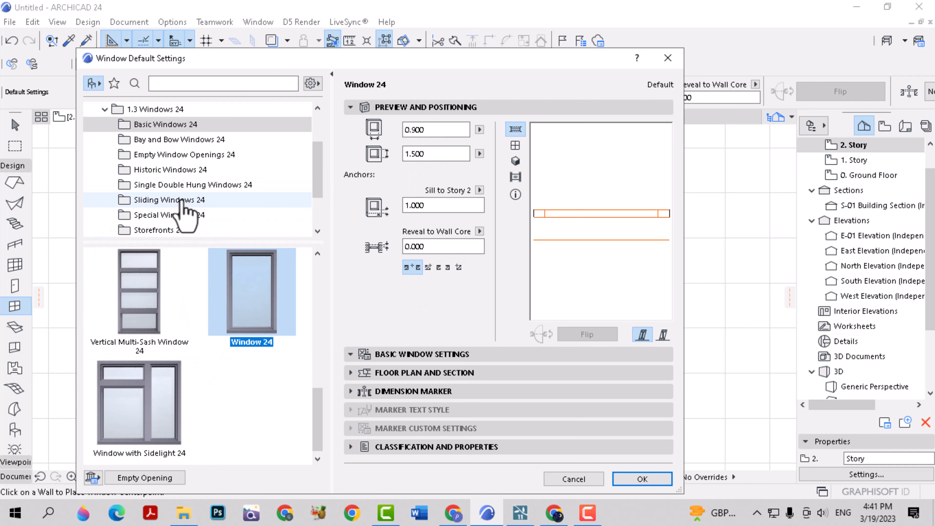
# - Examine the window library's bay and bow, empty opening, historic, single and double hung, sliding and special window types
pyautogui.click(167, 140)
pyautogui.click(178, 154)
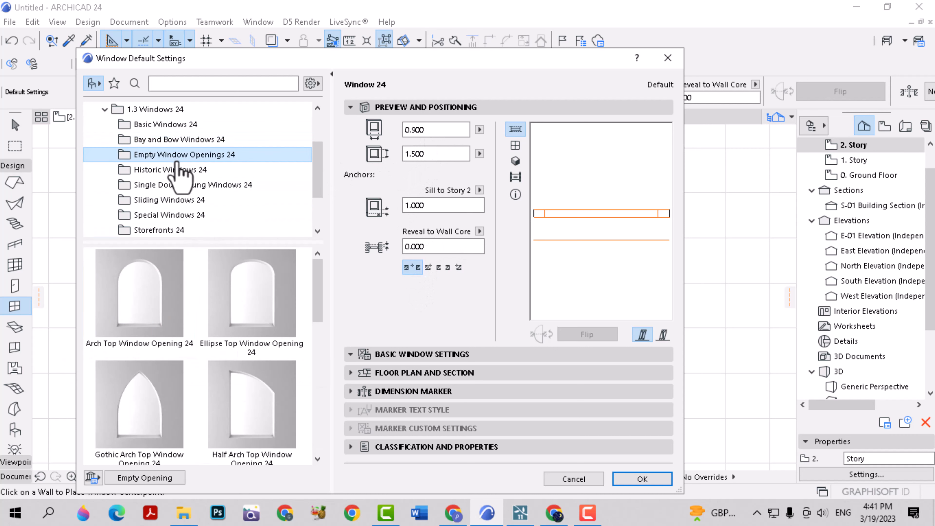
pyautogui.click(179, 170)
pyautogui.click(183, 186)
pyautogui.click(187, 201)
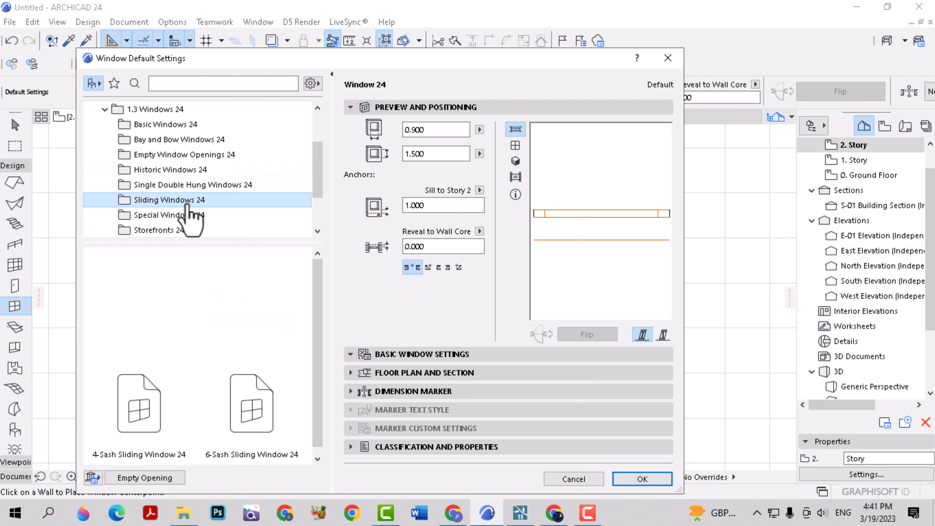
pyautogui.click(186, 216)
pyautogui.click(180, 204)
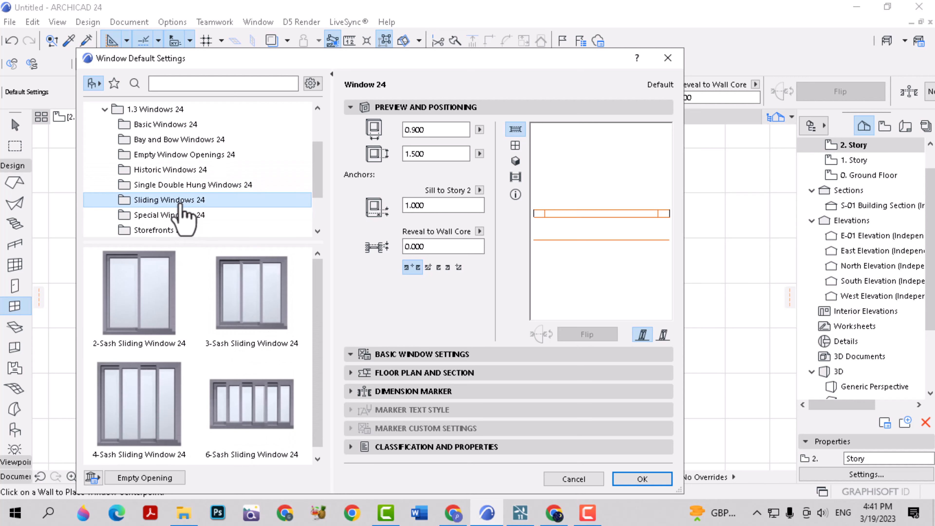
pyautogui.click(182, 215)
pyautogui.click(167, 125)
pyautogui.click(179, 139)
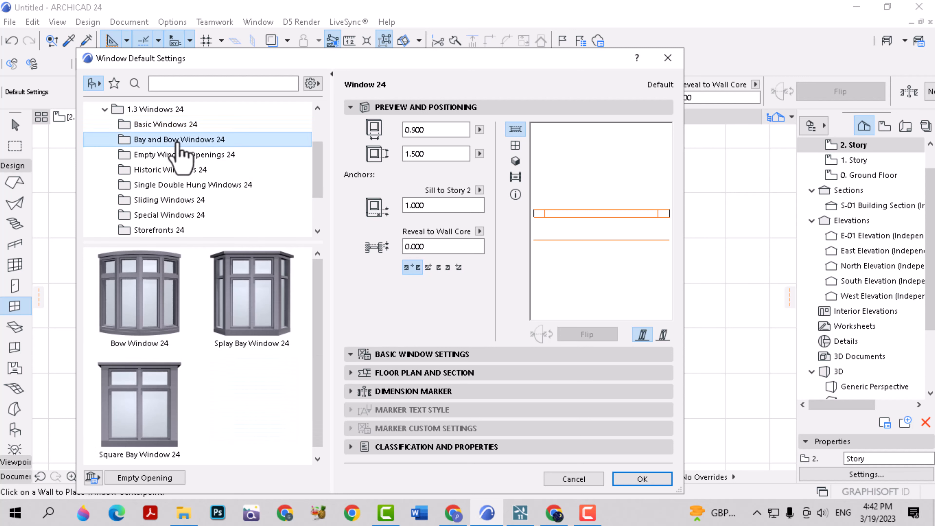
# - Set the default window to Window 24 from Basic Windows 24, 2.000 m wide and 2.500 m high
pyautogui.click(166, 125)
pyautogui.click(257, 400)
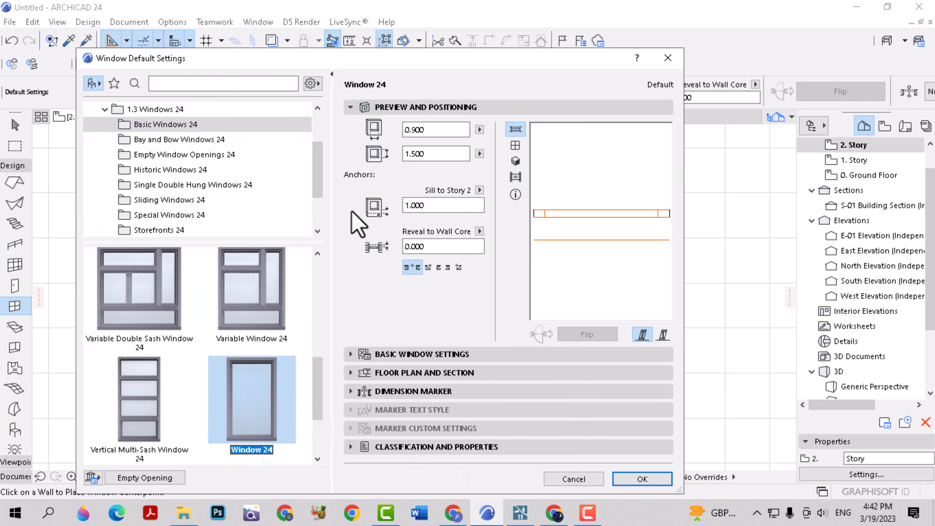
pyautogui.write('2')
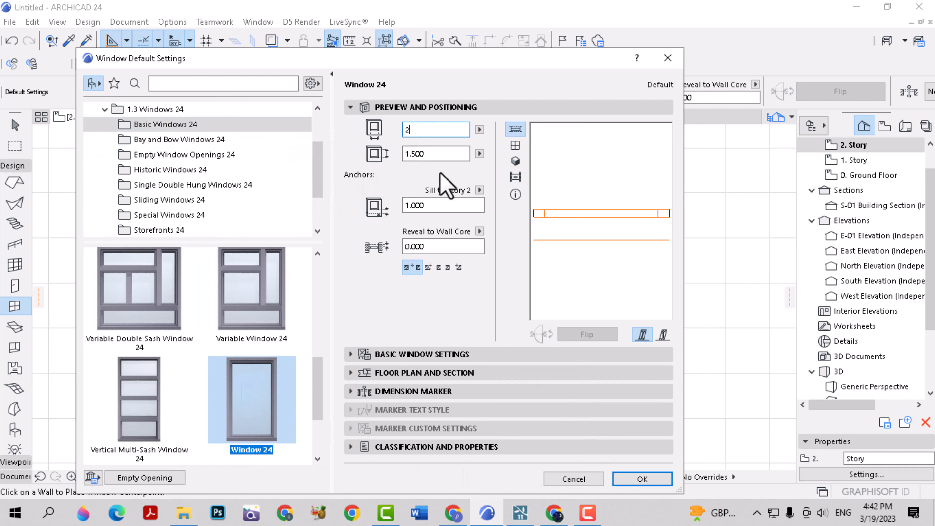
pyautogui.write('.500')
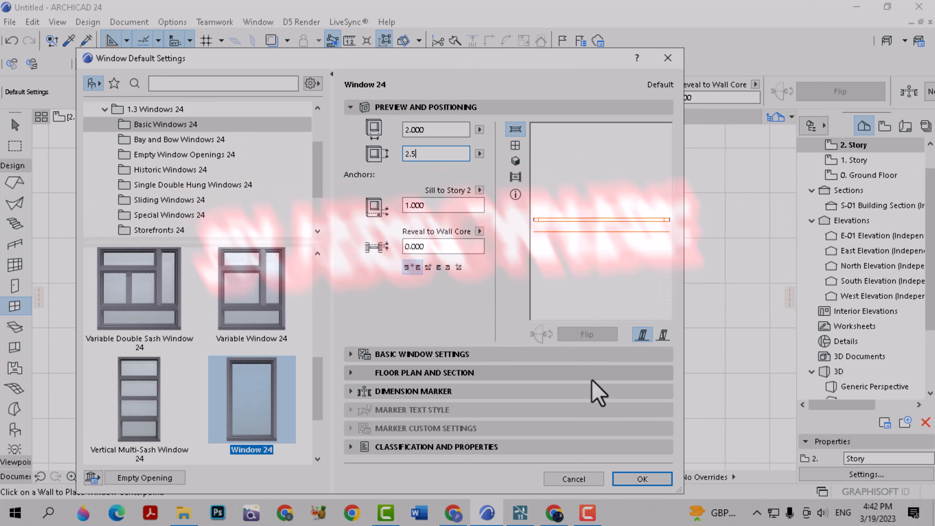
pyautogui.click(650, 485)
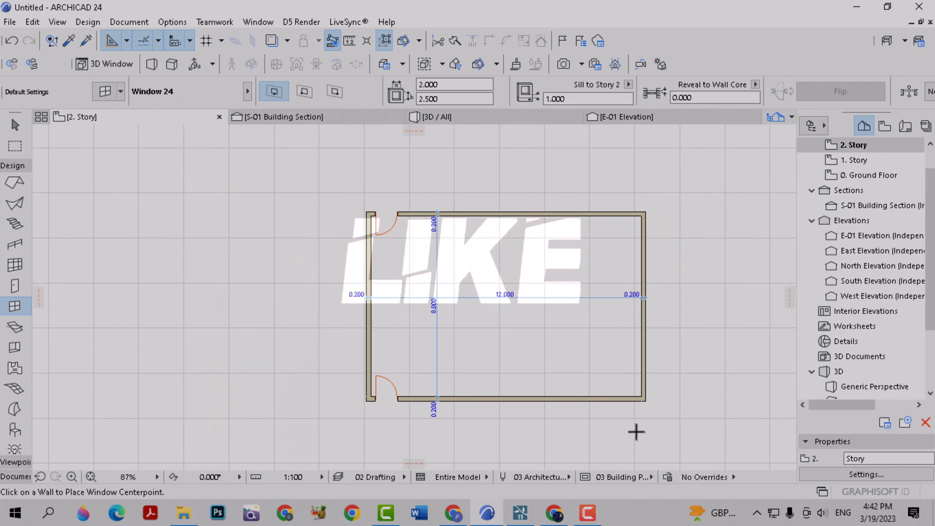
# - Place two windows in the room's lower wall to the right of the door and check them in the 3D view
pyautogui.click(583, 397)
pyautogui.scroll(4, 539, 440)
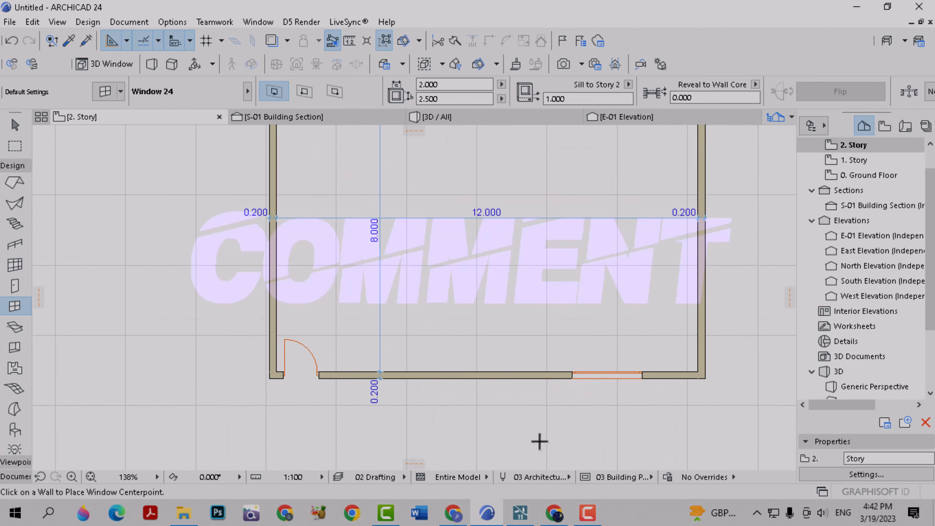
pyautogui.click(437, 117)
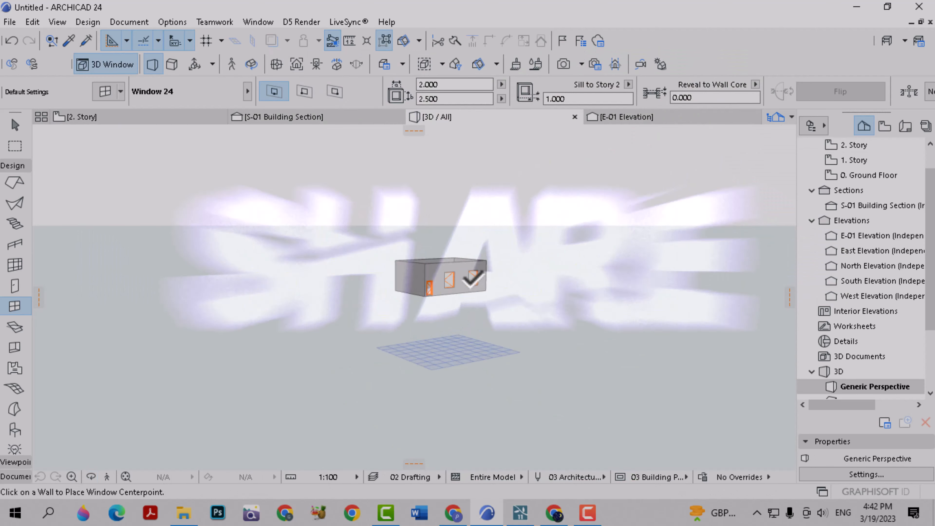
pyautogui.hotkey('shift', 'o')
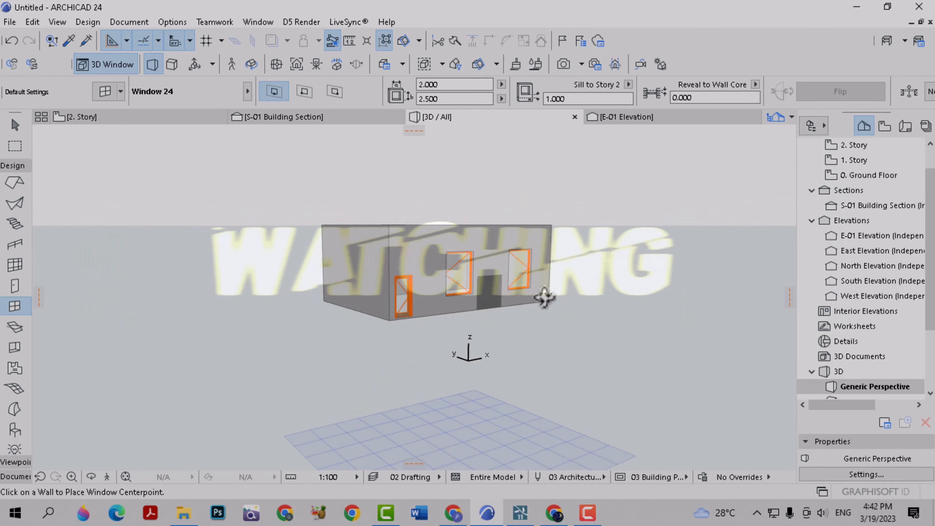
pyautogui.click(154, 120)
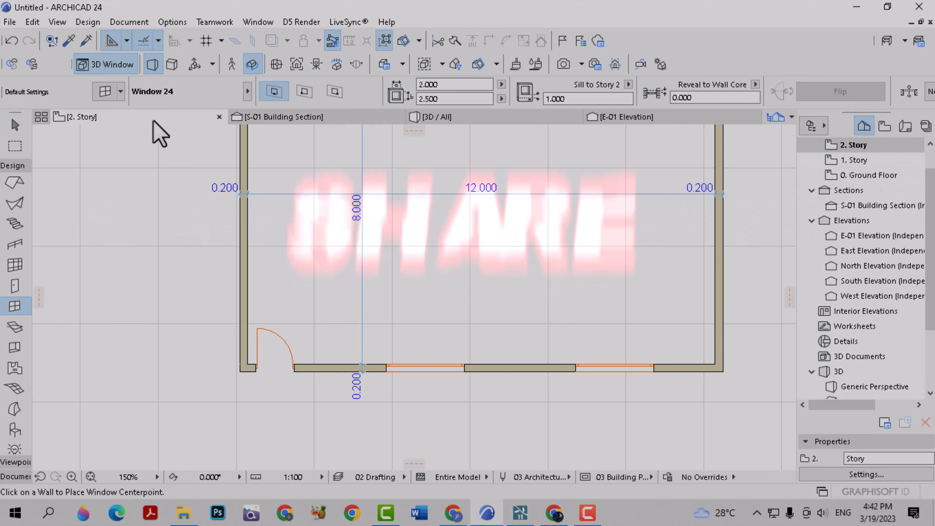
# - Undo the last window placement in the lower wall and redo it
pyautogui.scroll(-5, 440, 318)
pyautogui.press('Escape')
pyautogui.hotkey('ctrl', 'z')
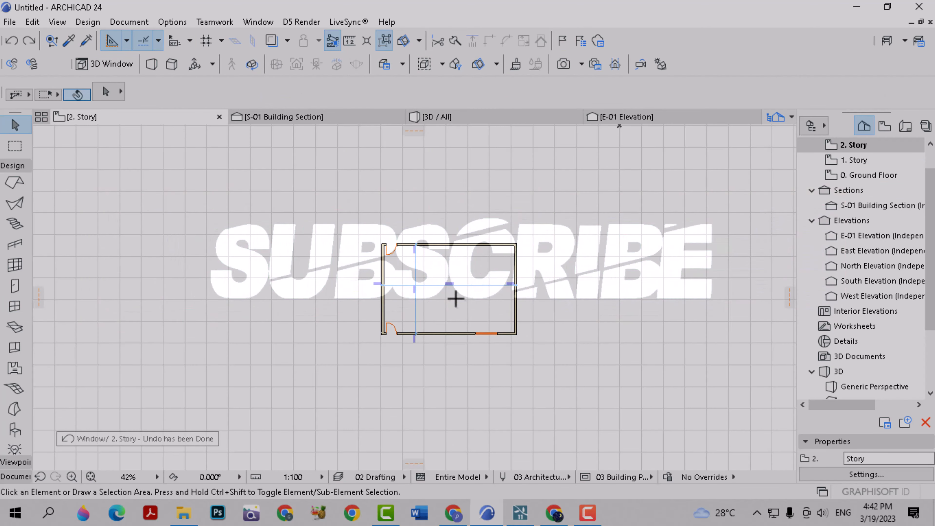
pyautogui.click(30, 39)
pyautogui.press('Escape')
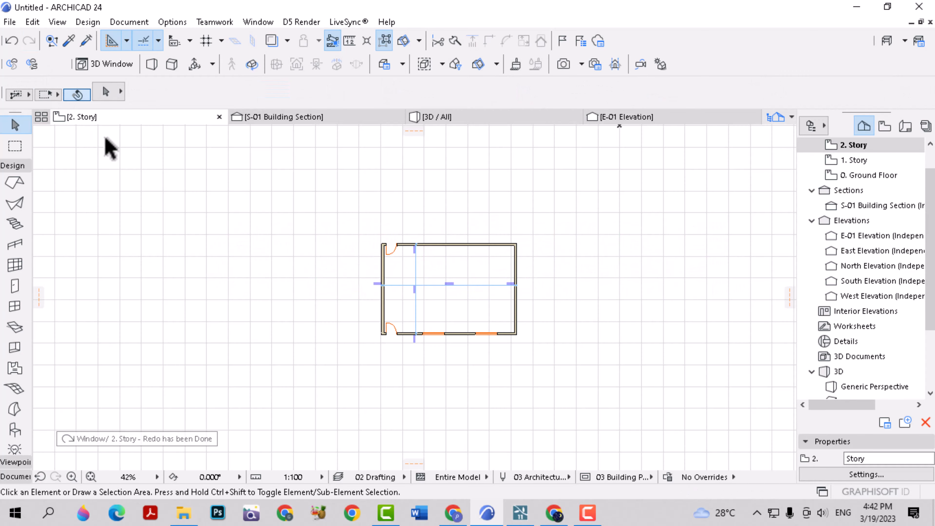
# - Copy the whole room with its doors, windows and dimensions from story 2 and paste it in place on the ground floor
pyautogui.hotkey('ctrl', 'a')
pyautogui.moveTo(599, 205); pyautogui.dragTo(314, 373)
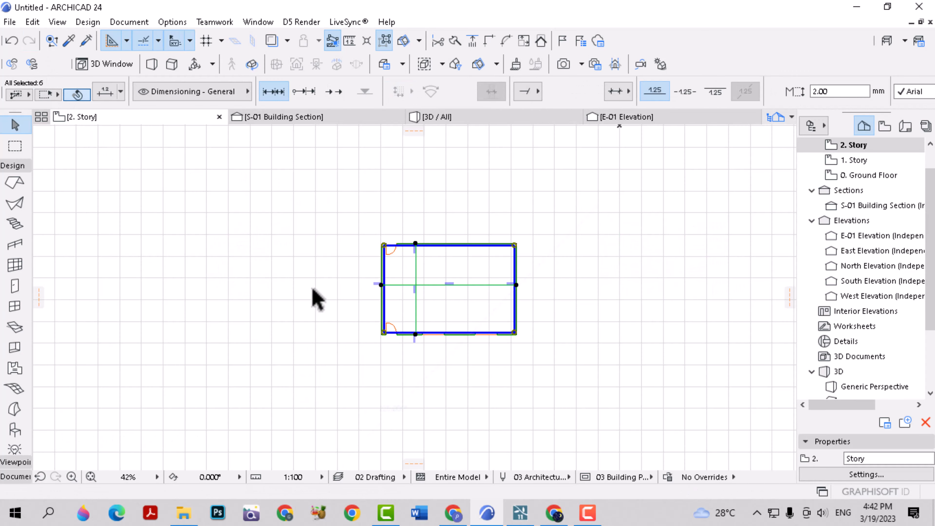
pyautogui.rightClick(382, 208)
pyautogui.click(423, 261)
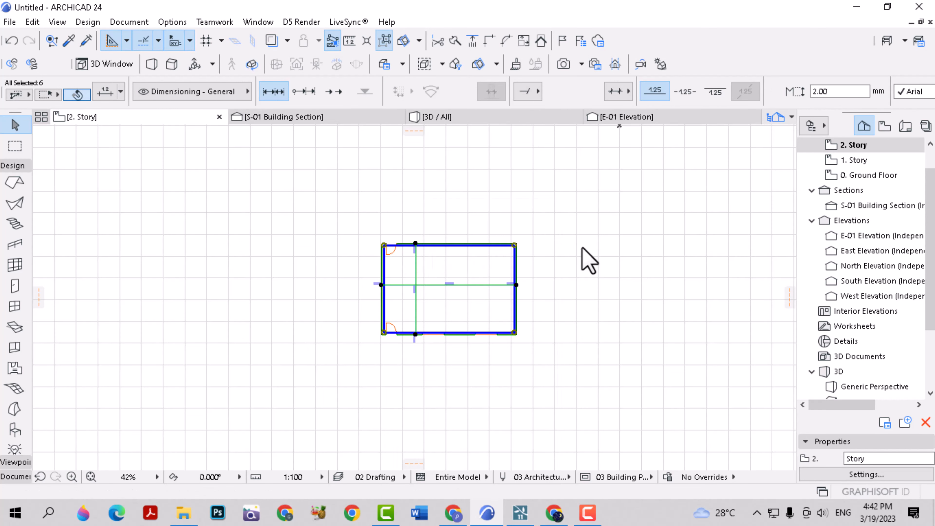
pyautogui.doubleClick(865, 175)
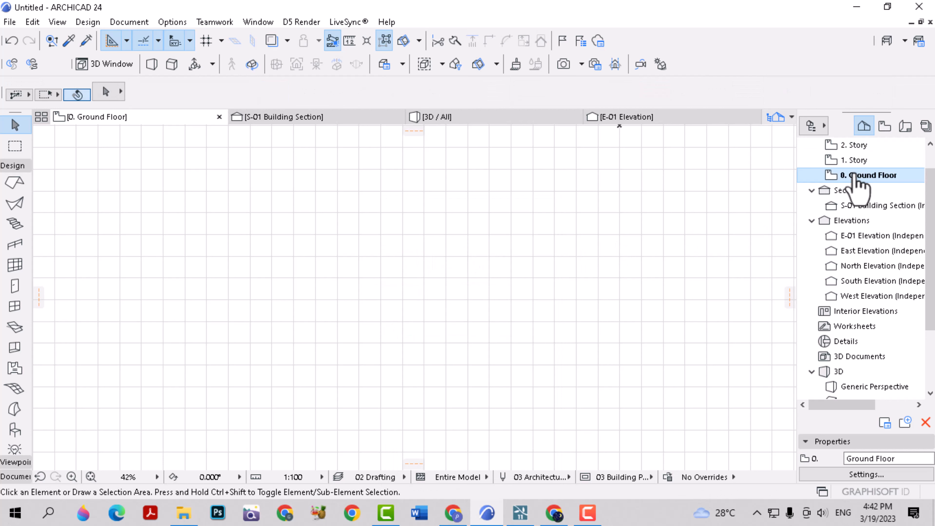
pyautogui.rightClick(411, 260)
pyautogui.click(462, 23)
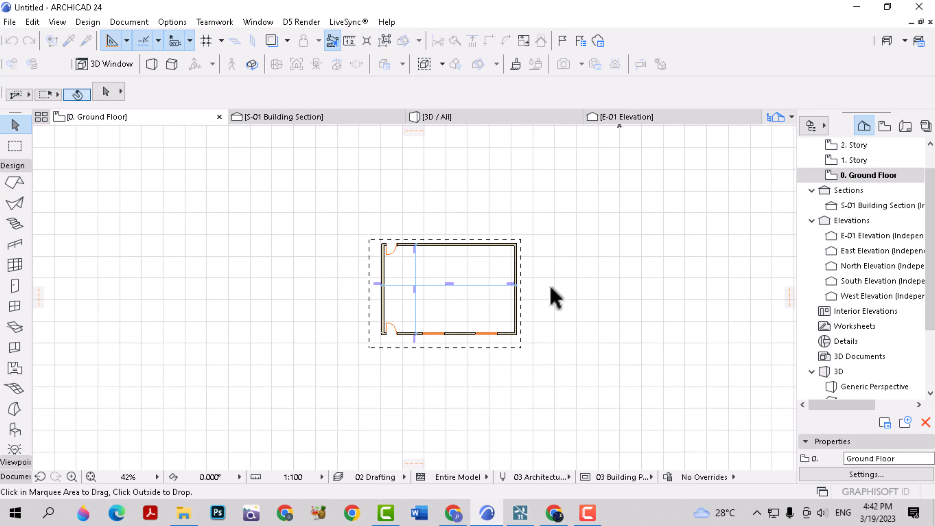
pyautogui.click(554, 298)
# - Examine the building's door and window openings from outside in the 3D view
pyautogui.click(447, 119)
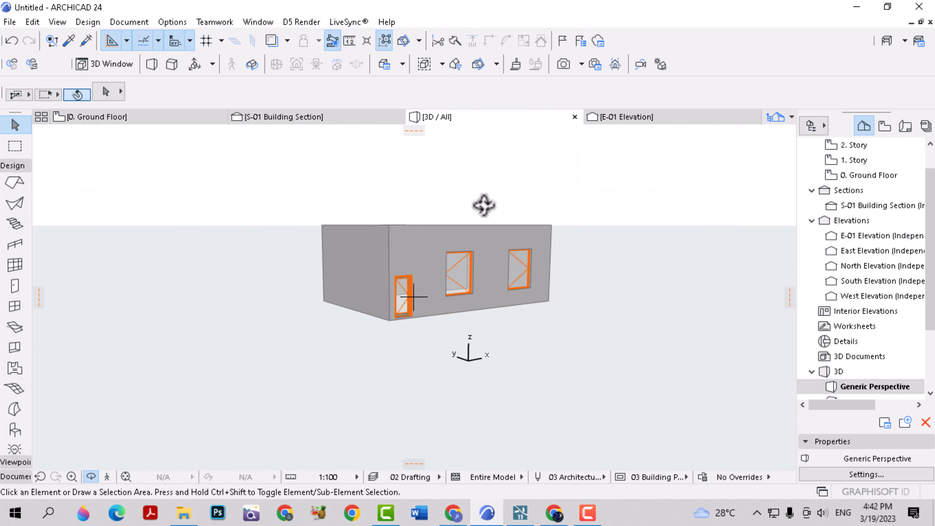
pyautogui.moveTo(483, 205); pyautogui.dragTo(485, 223, button='middle')
pyautogui.scroll(-3, 456, 287)
pyautogui.moveTo(452, 353); pyautogui.dragTo(446, 289, button='middle')
pyautogui.scroll(3, 444, 303)
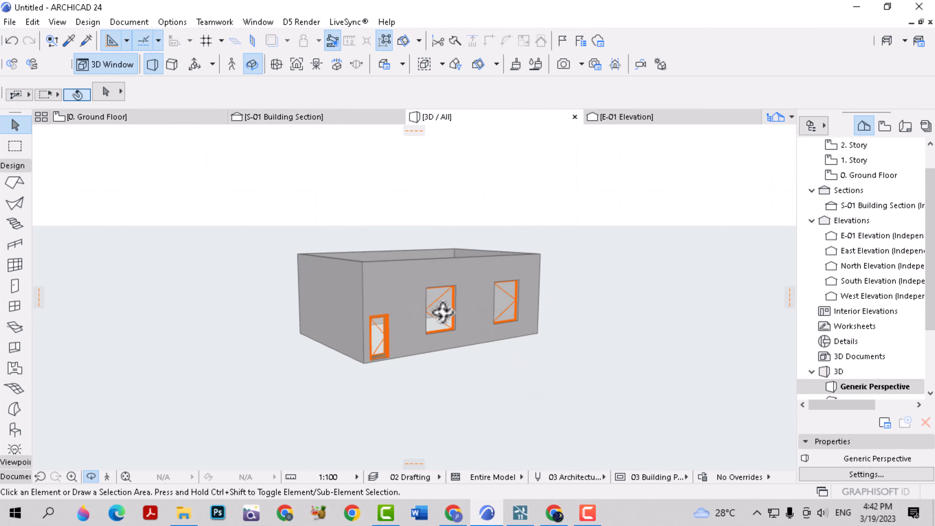
pyautogui.scroll(8, 427, 317)
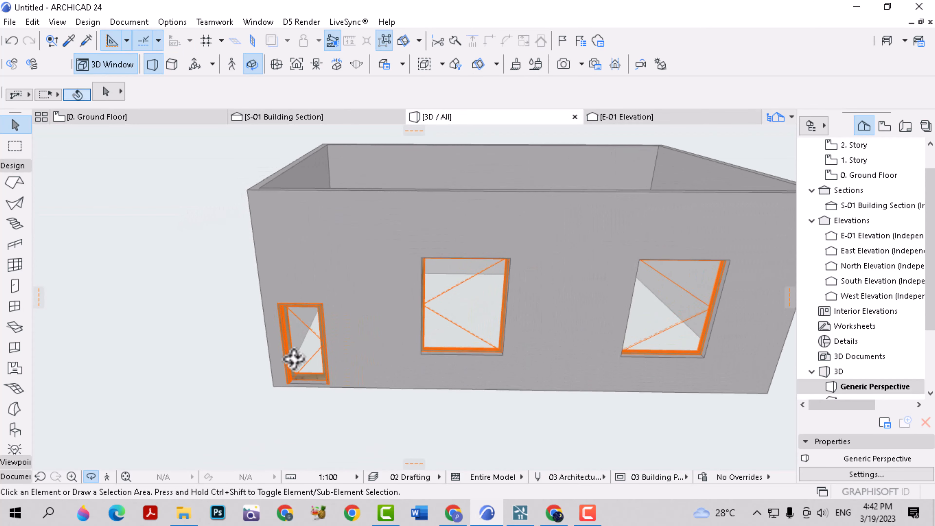
# - Open the settings of the right-hand window in the ground floor's lower wall and go to its Sash Options
pyautogui.click(174, 117)
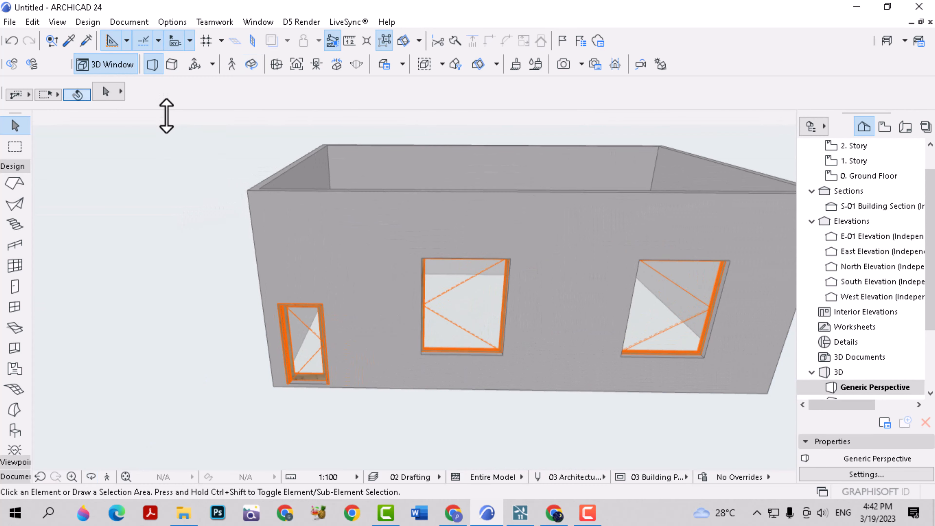
pyautogui.click(498, 338)
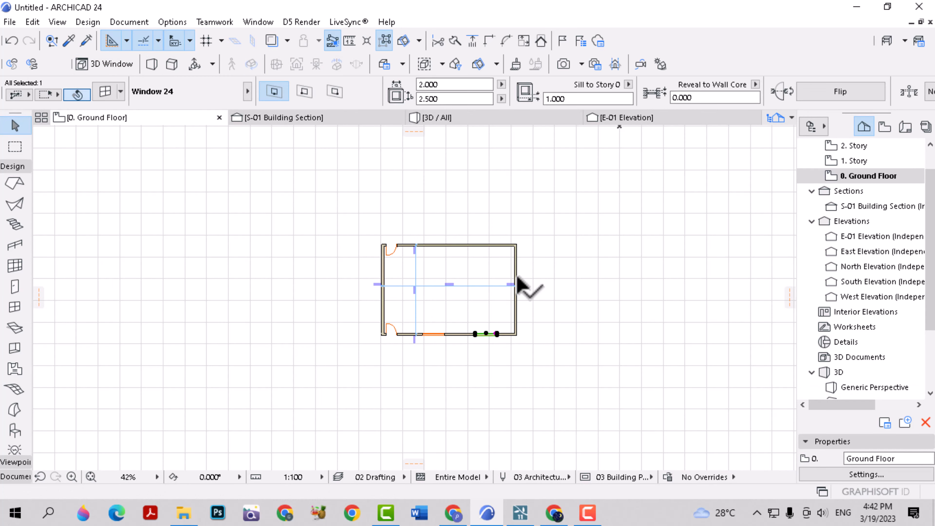
pyautogui.rightClick(549, 189)
pyautogui.click(565, 178)
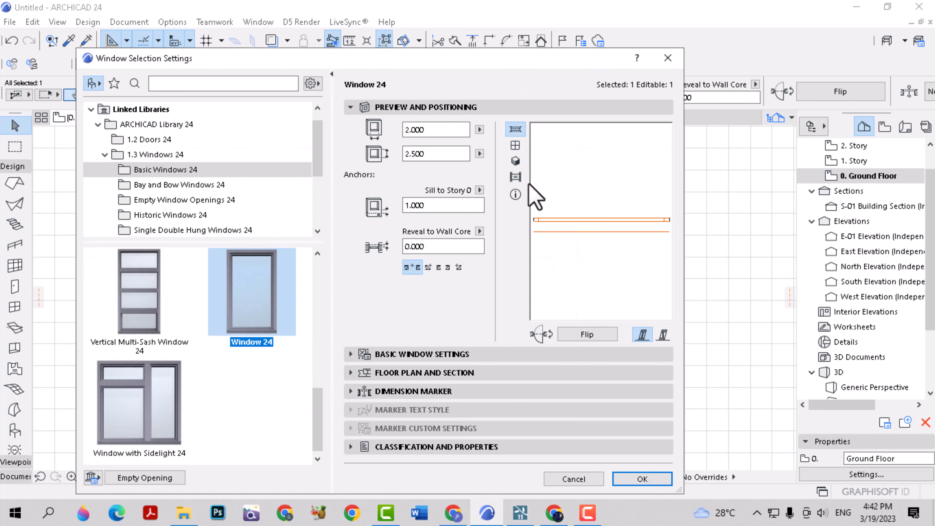
pyautogui.click(382, 355)
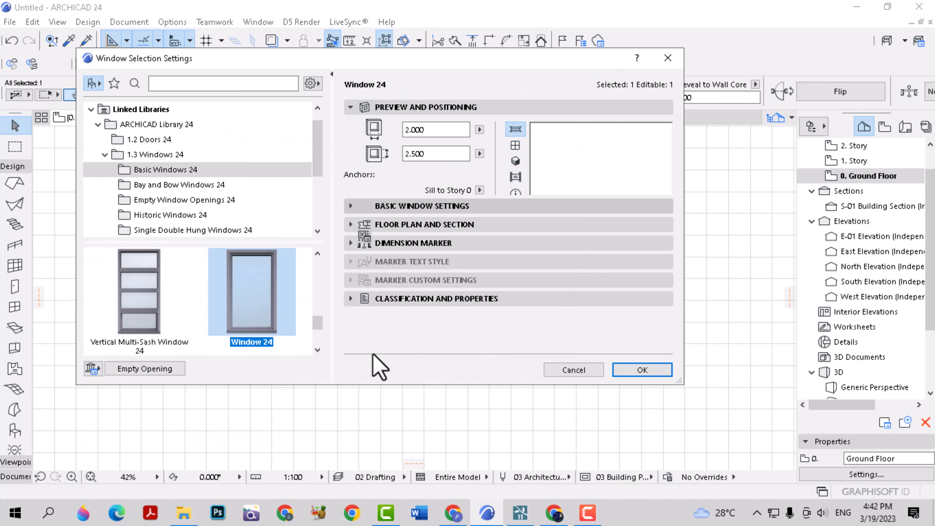
pyautogui.click(373, 145)
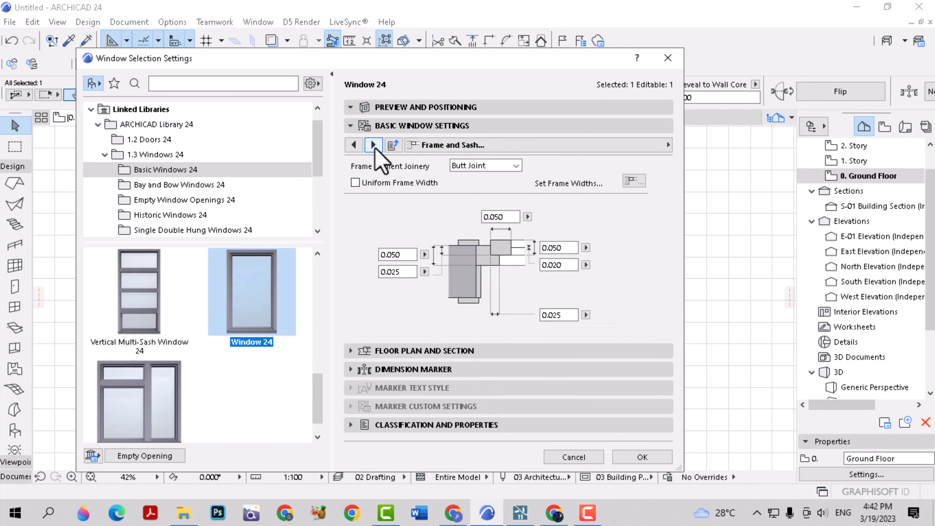
pyautogui.click(374, 145)
pyautogui.click(374, 146)
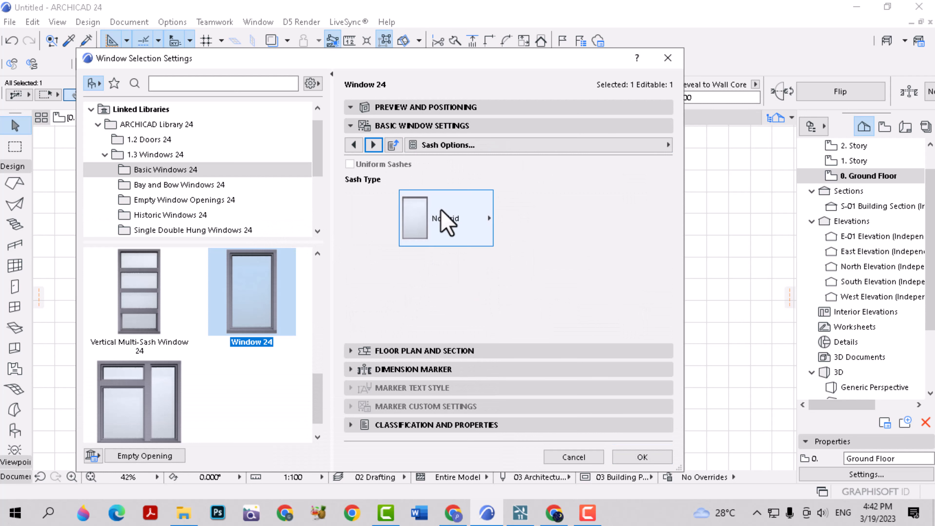
# - Set the window's sash type to H-V Grid with 1 vertical pane and check the window in the 3D view
pyautogui.click(444, 219)
pyautogui.click(525, 100)
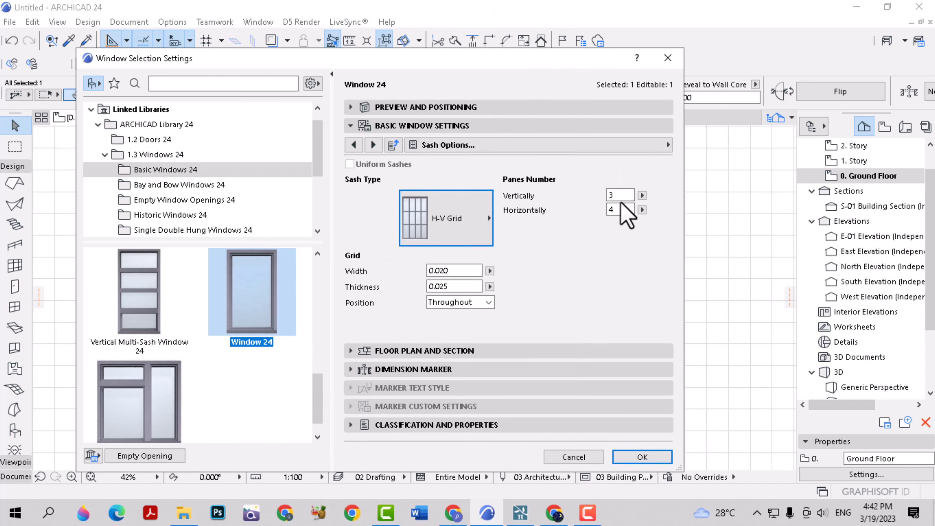
pyautogui.write('1')
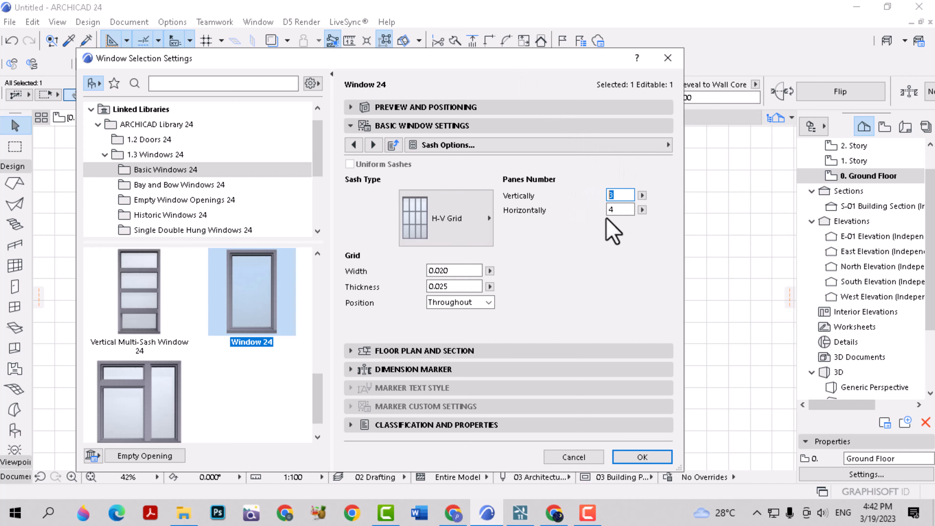
pyautogui.click(633, 457)
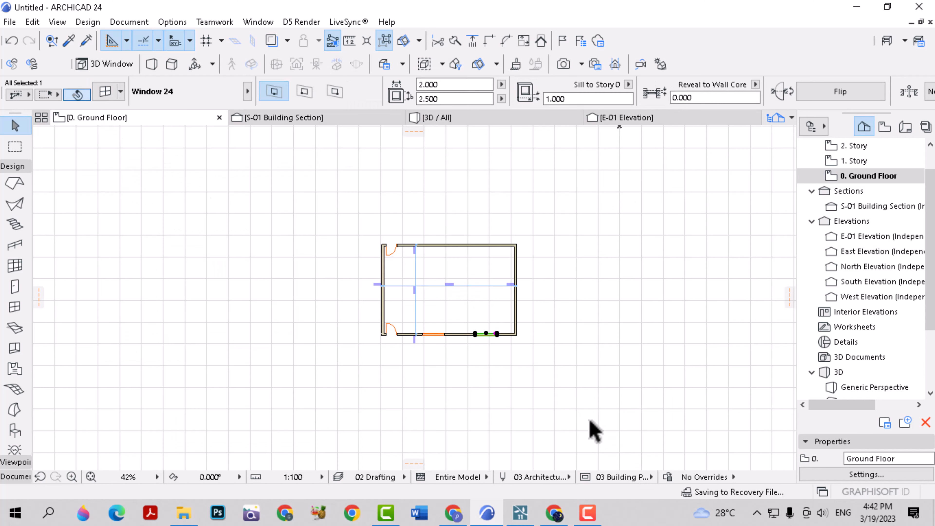
pyautogui.click(461, 120)
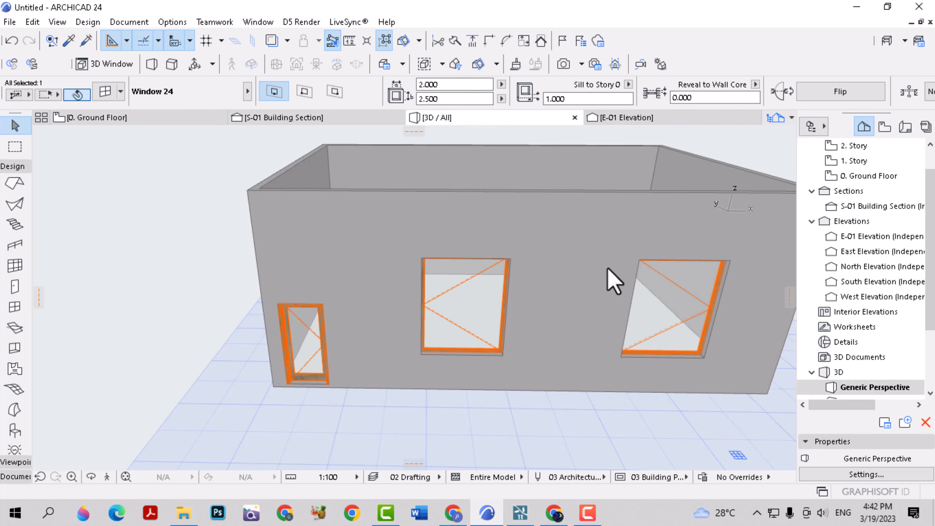
# - Set the right-hand window's H-V Grid sash to 3 panes vertically and 2 panes horizontally
pyautogui.moveTo(639, 285); pyautogui.dragTo(528, 291)
pyautogui.click(382, 324)
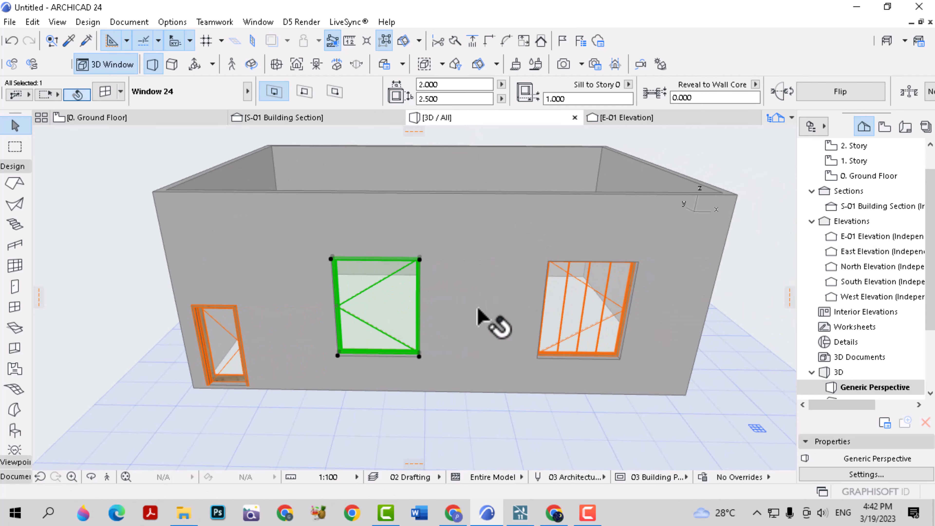
pyautogui.rightClick(571, 295)
pyautogui.click(590, 171)
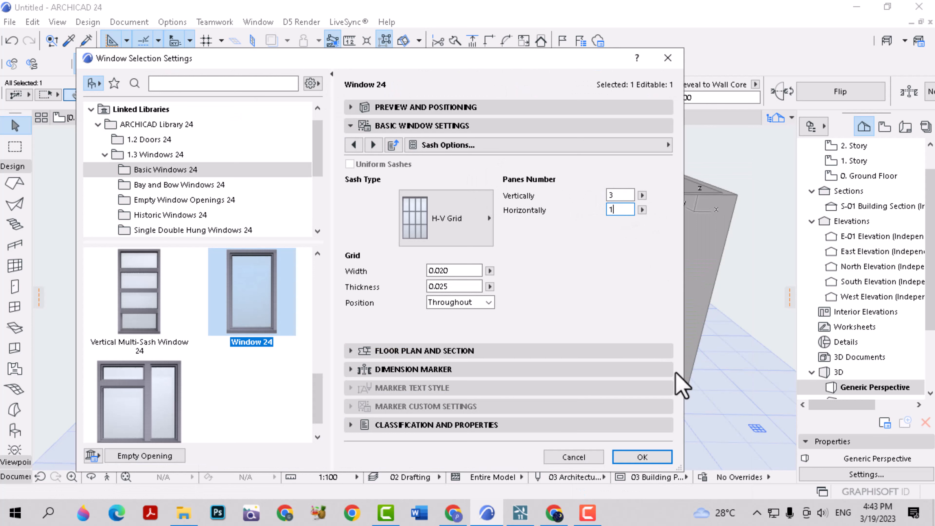
pyautogui.click(643, 458)
pyautogui.rightClick(685, 156)
pyautogui.click(703, 169)
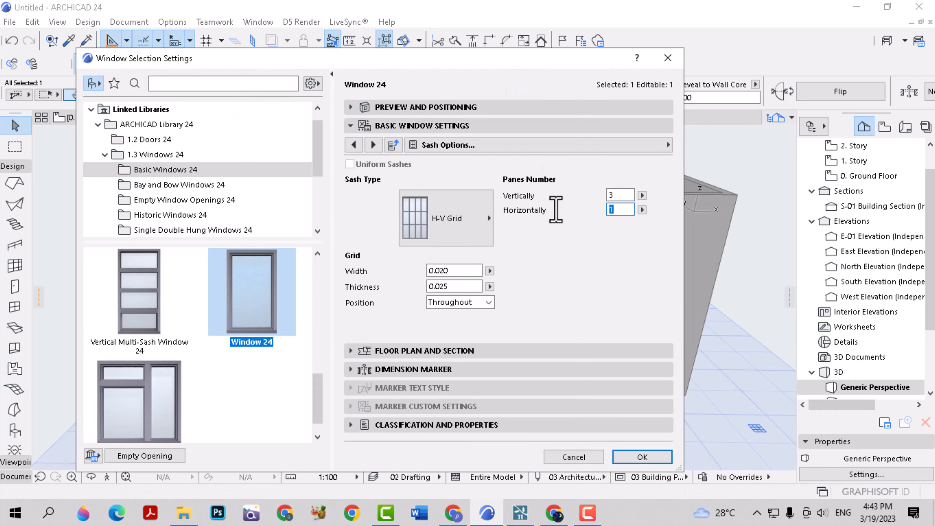
pyautogui.click(642, 457)
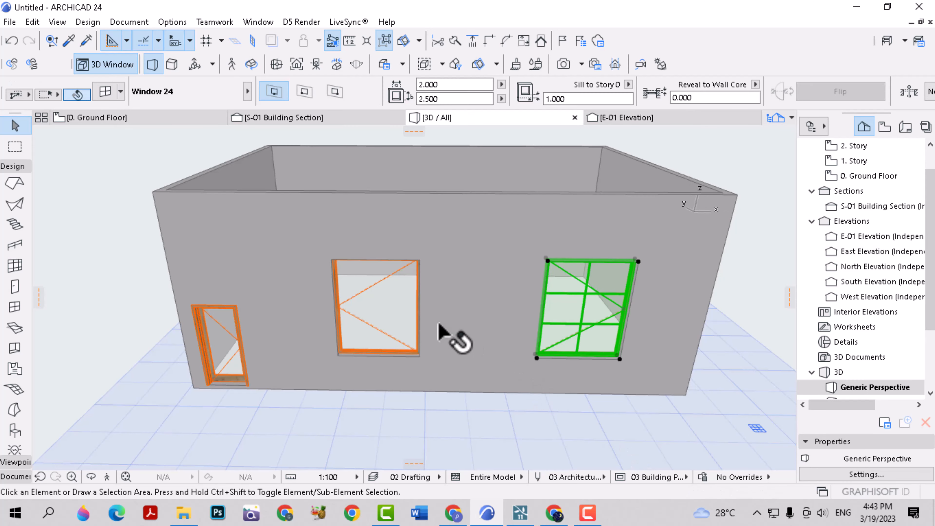
# - Pick up the right-hand gridded window's parameters and inject them into the plain window beside the door
pyautogui.press('Escape')
pyautogui.click(69, 40)
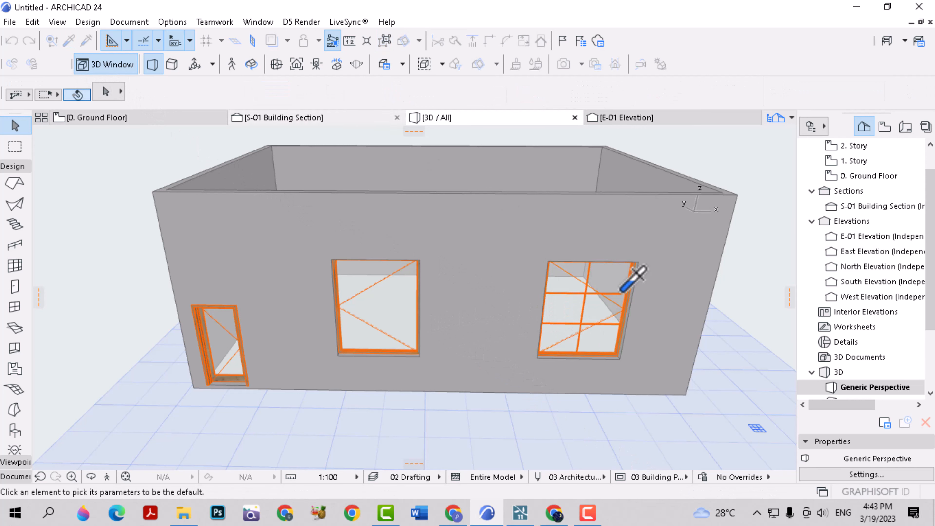
pyautogui.click(605, 278)
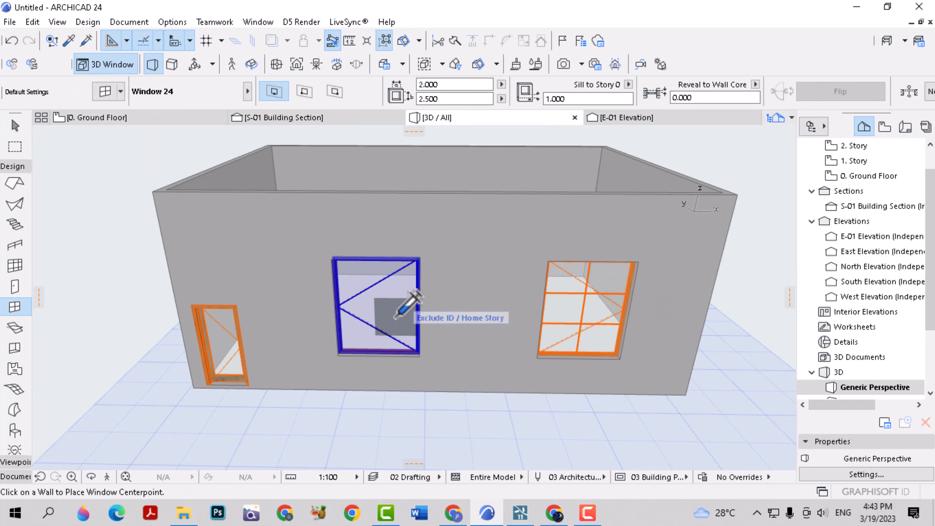
pyautogui.keyDown('ctrl'); pyautogui.keyDown('alt'); pyautogui.click(416, 324); pyautogui.keyUp('alt'); pyautogui.keyUp('ctrl')
pyautogui.keyDown('shift'); pyautogui.moveTo(428, 328); pyautogui.dragTo(438, 337, button='middle'); pyautogui.keyUp('shift')
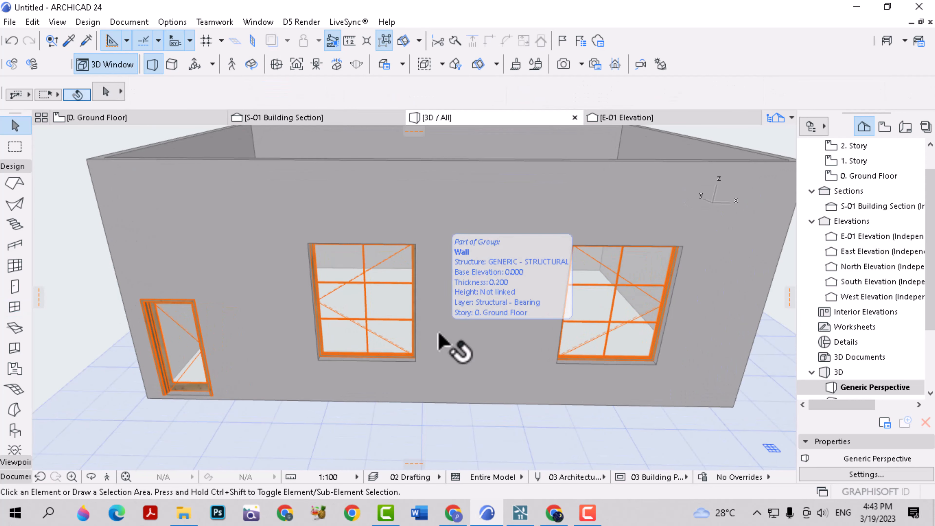
pyautogui.scroll(-2, 441, 334)
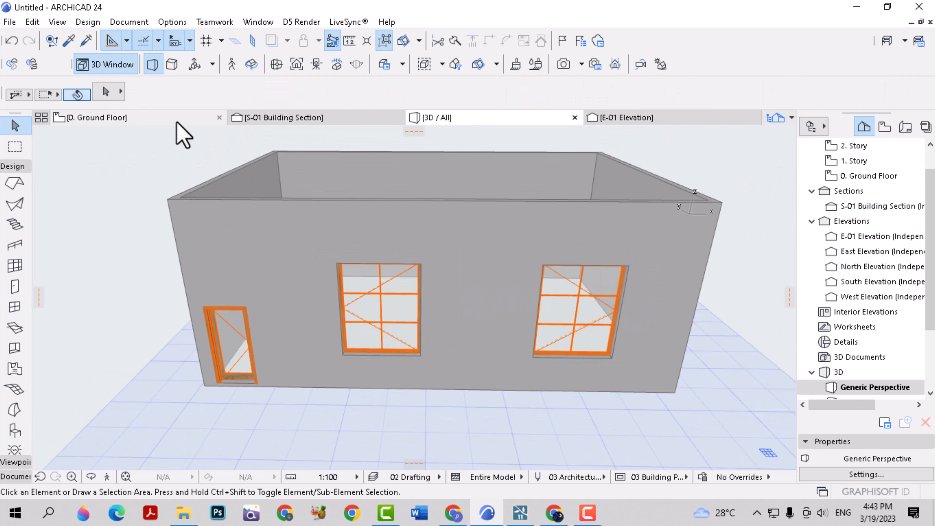
# - Draw a rectangular slab on the ground floor plan between opposite outer corners of the room's walls
pyautogui.click(177, 118)
pyautogui.click(456, 320)
pyautogui.scroll(3, 434, 324)
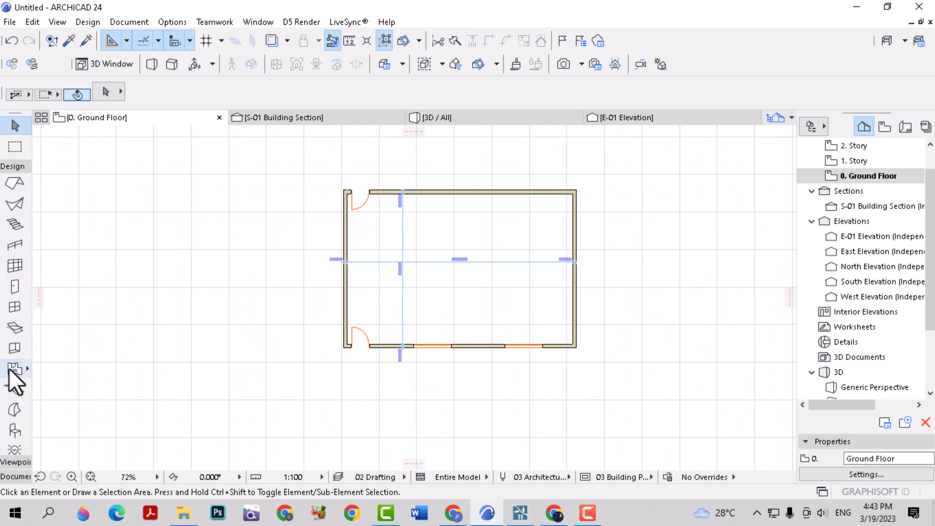
pyautogui.scroll(4, 15, 368)
pyautogui.click(14, 245)
pyautogui.scroll(3, 353, 192)
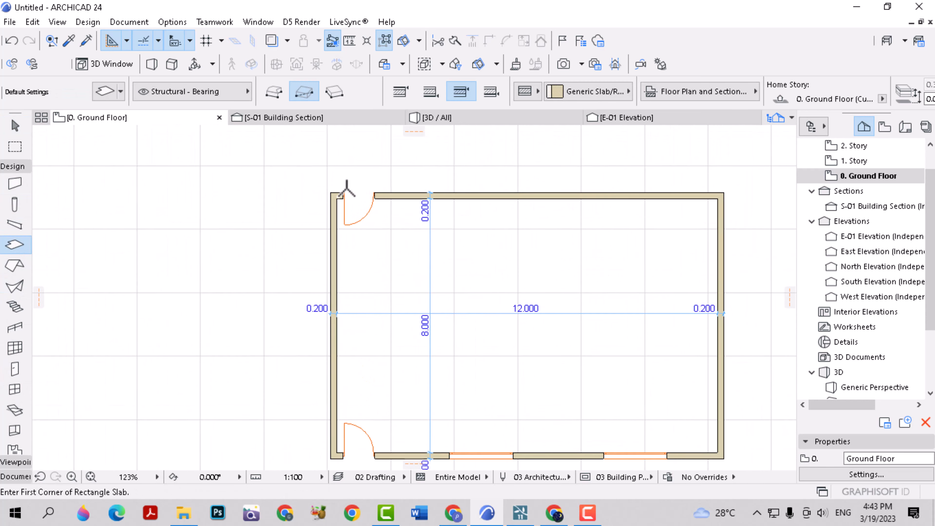
pyautogui.scroll(-4, 385, 209)
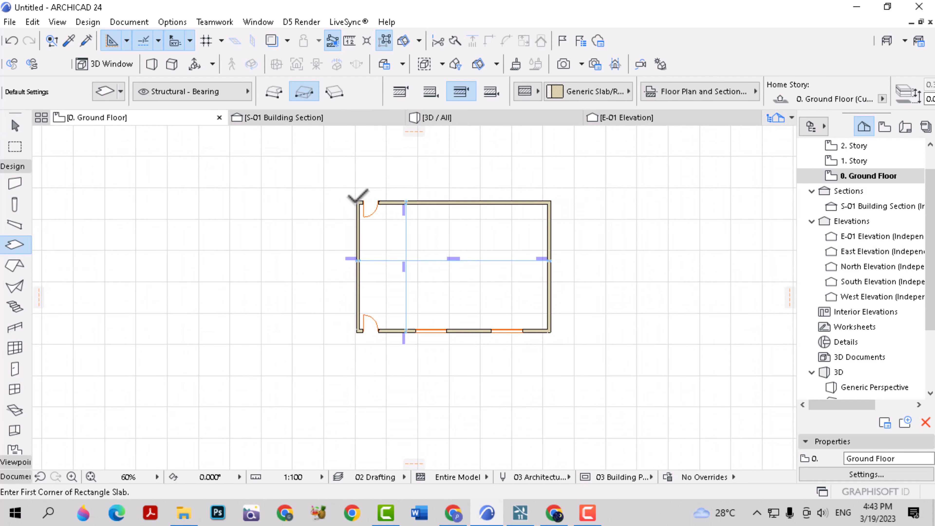
pyautogui.click(358, 202)
pyautogui.scroll(3, 534, 304)
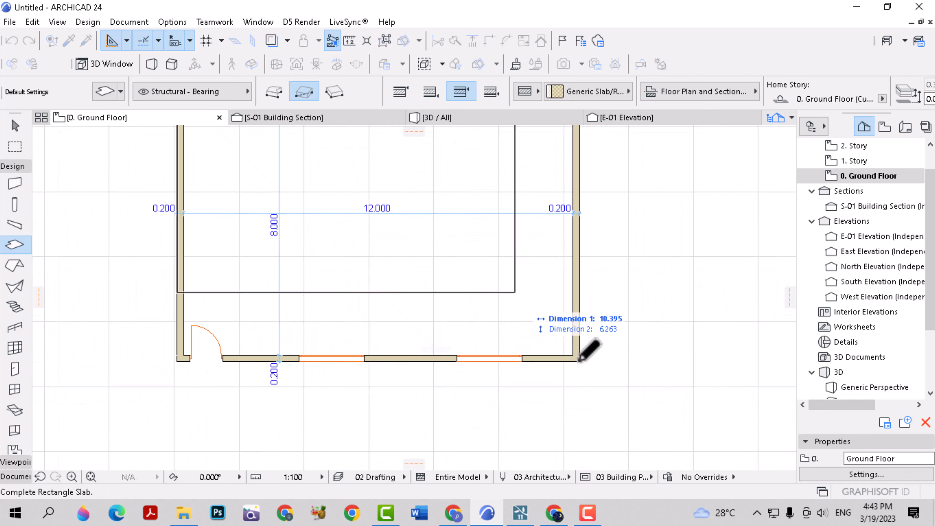
pyautogui.click(580, 361)
pyautogui.press('Escape')
# - Offset all edges of the ground floor slab outwards by 2 m
pyautogui.click(539, 315)
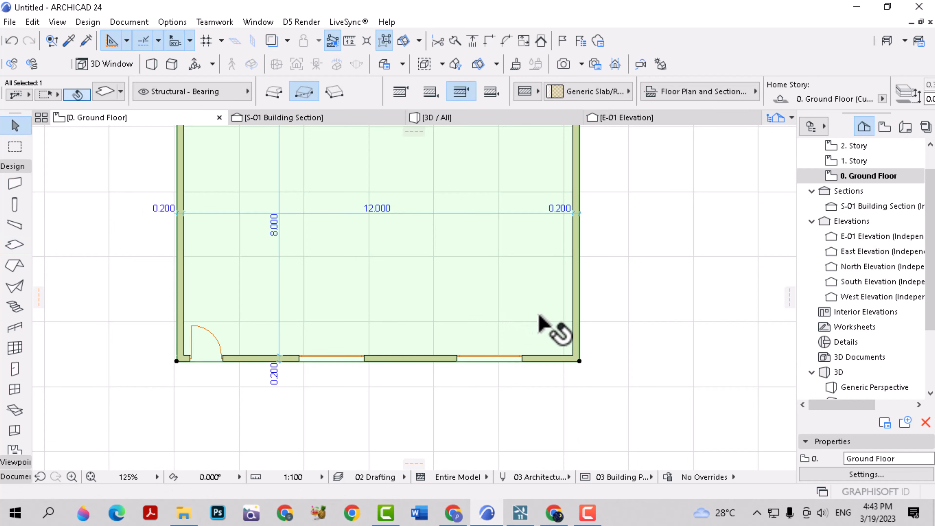
pyautogui.scroll(-4, 540, 316)
pyautogui.click(524, 338)
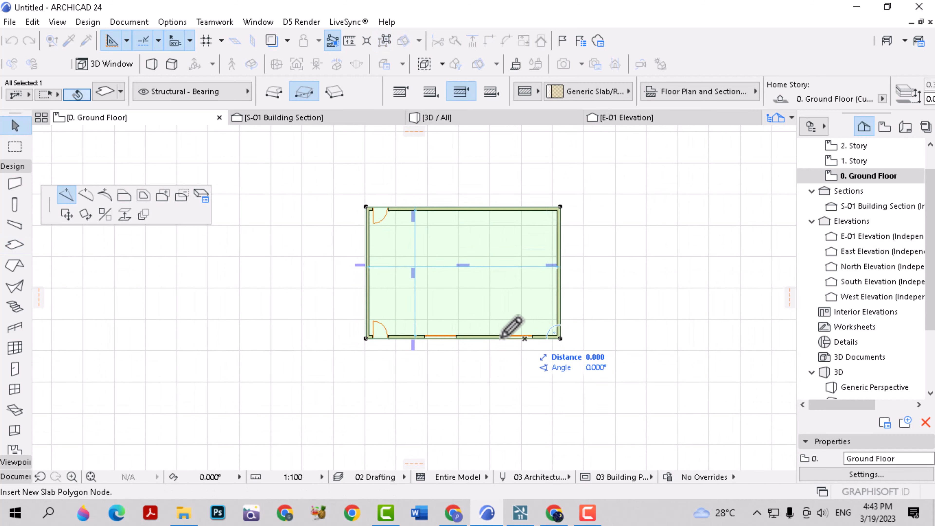
pyautogui.click(144, 196)
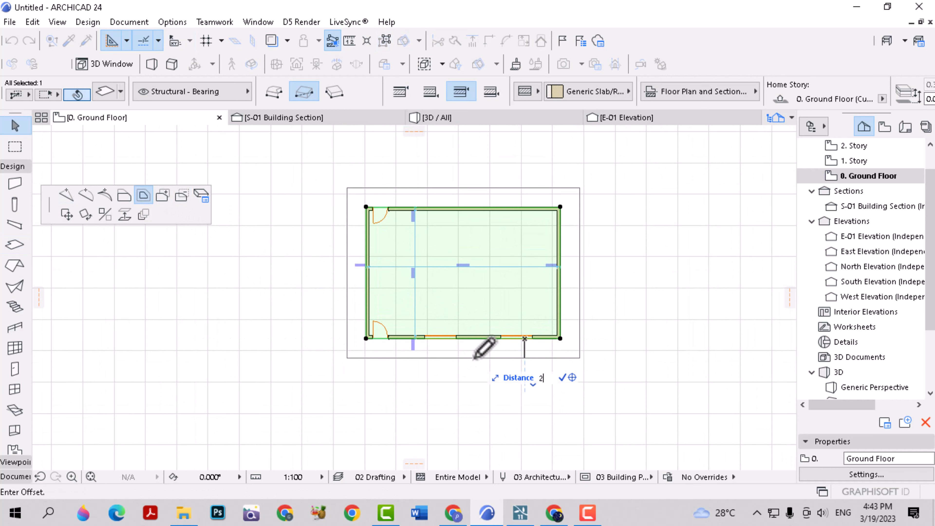
pyautogui.click(527, 370)
# - Give the ground floor slab a basic Concrete - Structural build with 0.200 m thickness and check it in the 3D view
pyautogui.rightClick(629, 187)
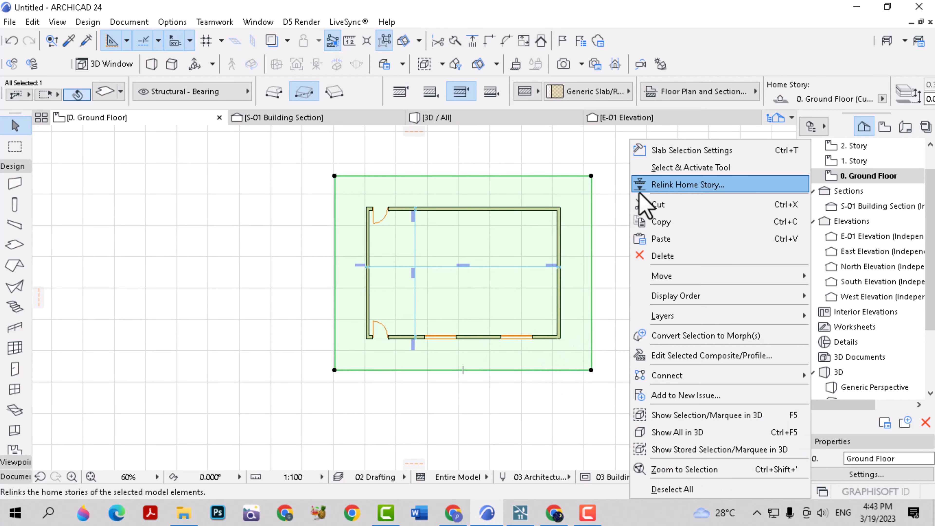
pyautogui.click(641, 149)
pyautogui.click(679, 97)
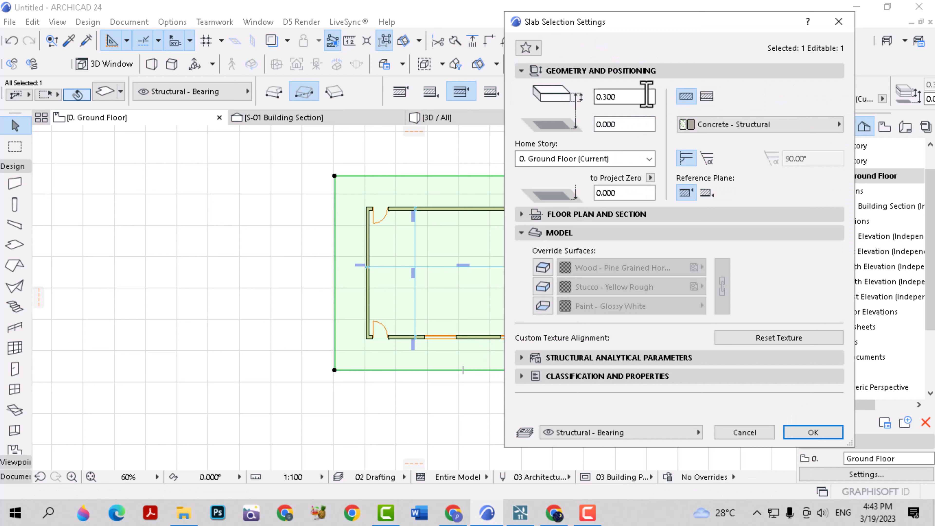
pyautogui.press('Return')
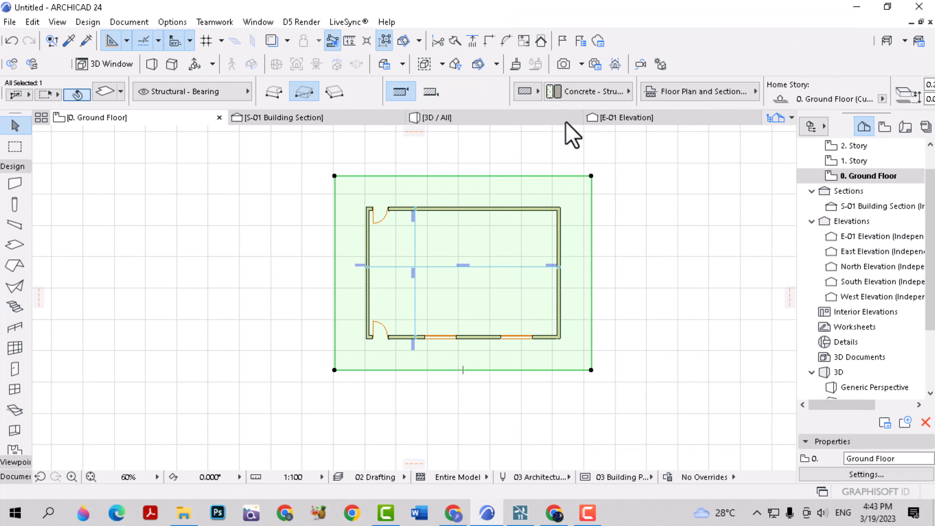
pyautogui.click(453, 117)
pyautogui.keyDown('shift'); pyautogui.moveTo(475, 206); pyautogui.dragTo(440, 328, button='middle'); pyautogui.keyUp('shift')
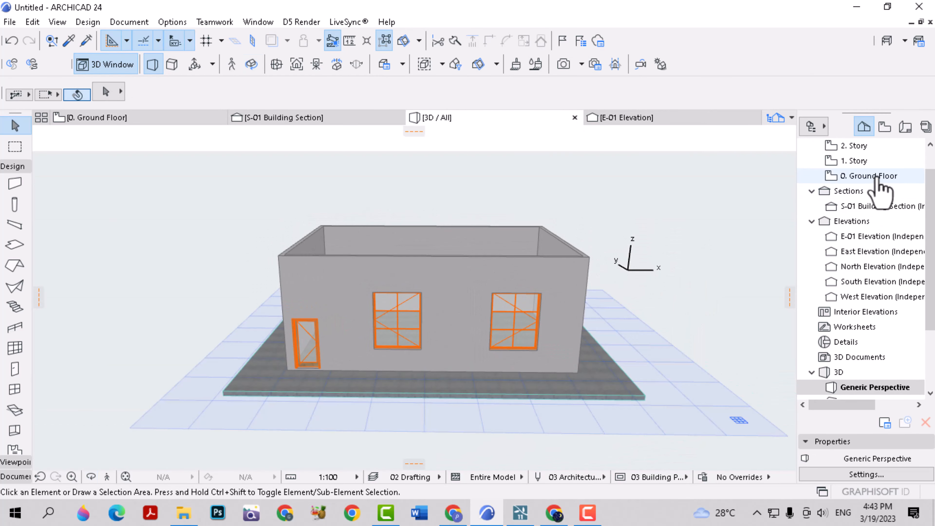
# - On story 1, display the trace reference and draw a rectangular roof slab over the outer wall outline
pyautogui.doubleClick(866, 176)
pyautogui.doubleClick(865, 162)
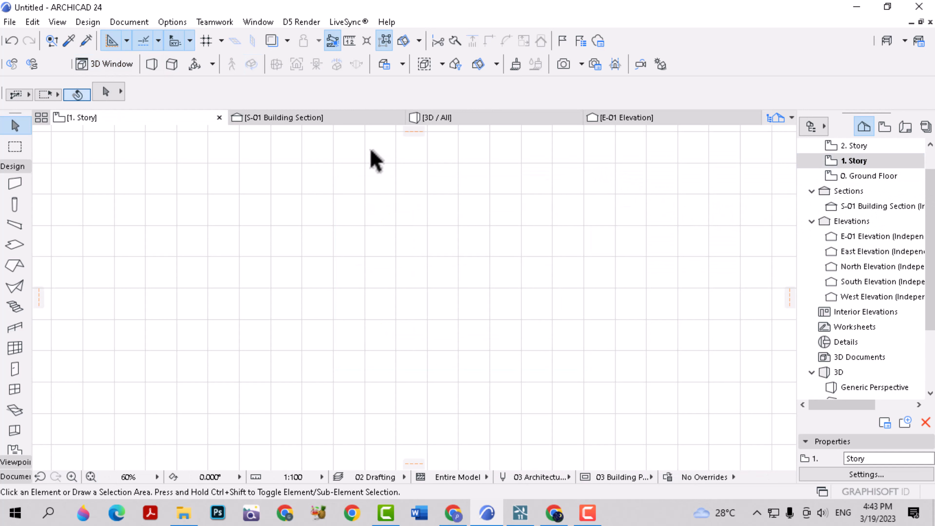
pyautogui.click(274, 47)
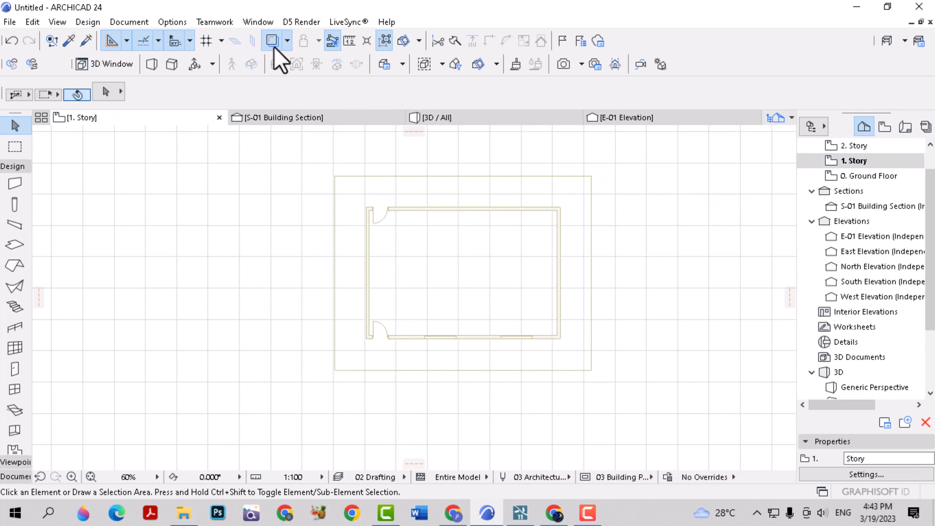
pyautogui.click(15, 244)
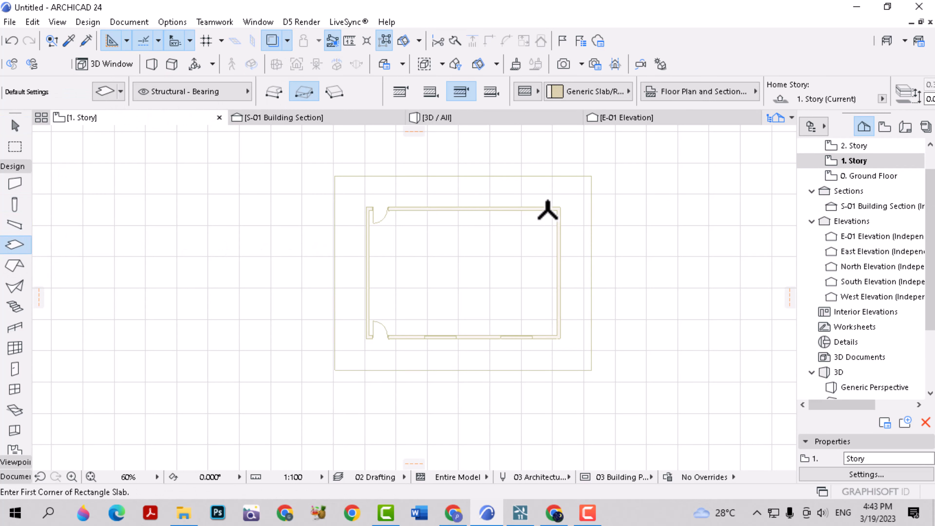
pyautogui.scroll(3, 557, 209)
pyautogui.click(560, 207)
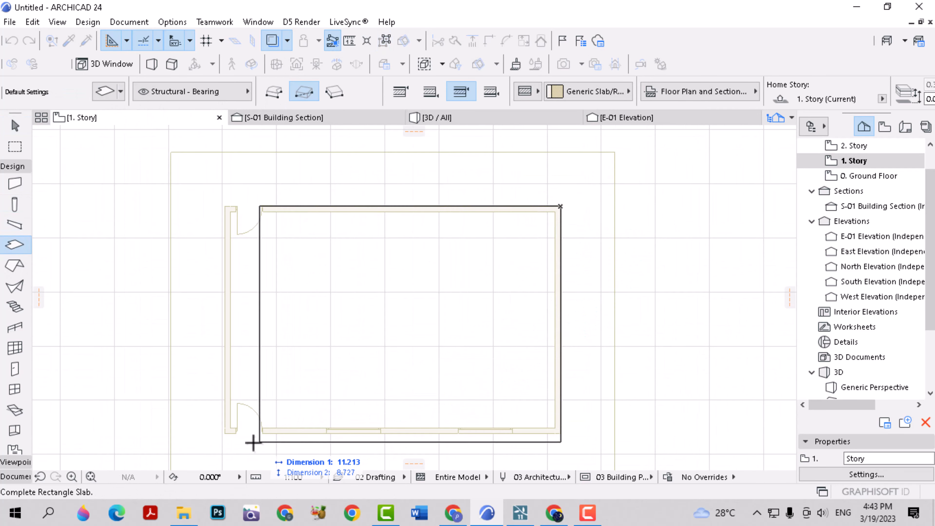
pyautogui.click(225, 433)
pyautogui.press('Escape')
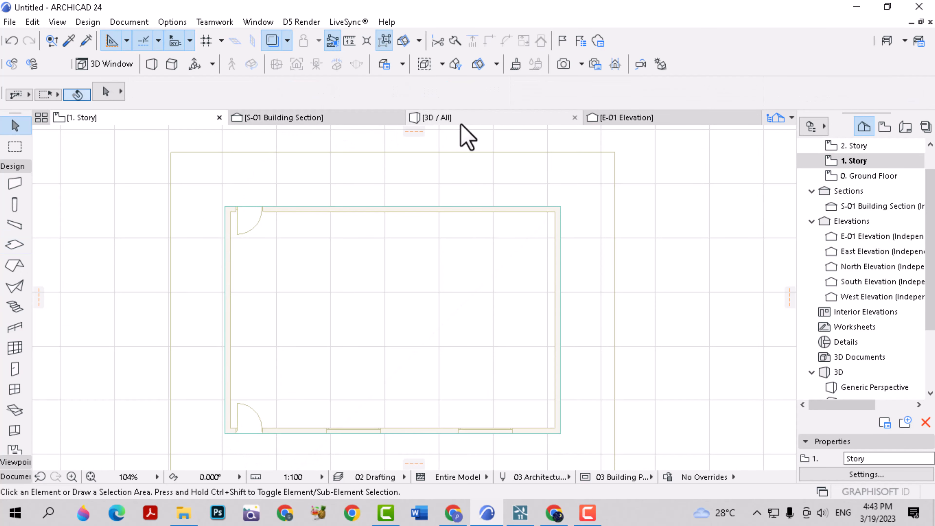
# - Change the roof slab's structure in 3D to basic with Concrete - Structural
pyautogui.click(461, 125)
pyautogui.scroll(5, 600, 259)
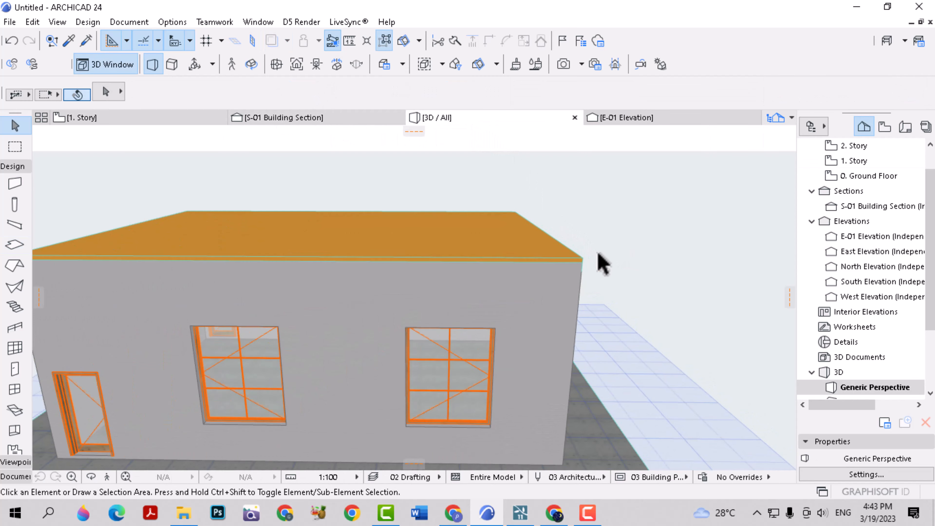
pyautogui.click(547, 264)
pyautogui.doubleClick(538, 261)
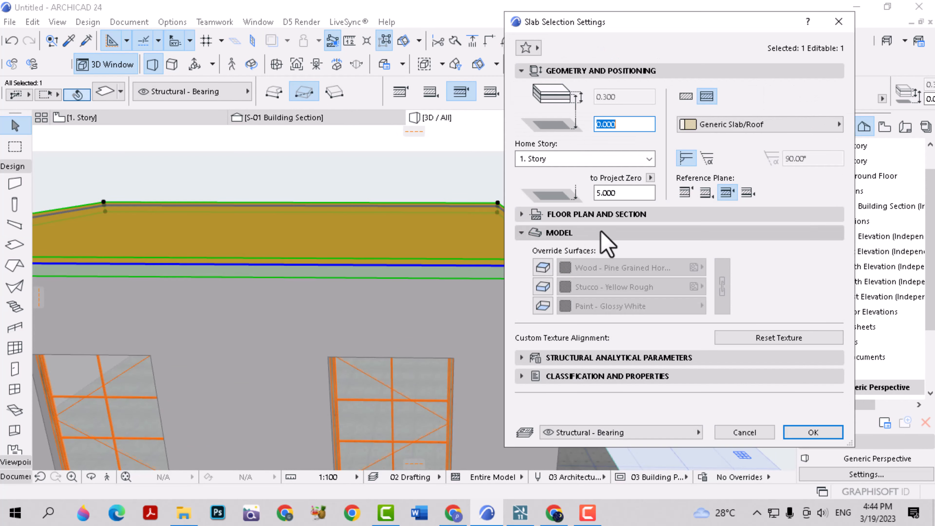
pyautogui.click(685, 97)
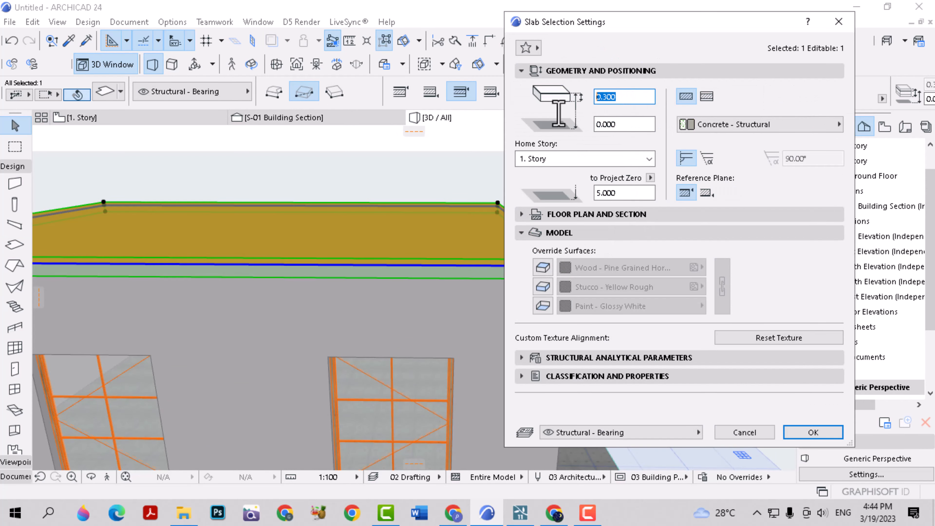
pyautogui.press('Return')
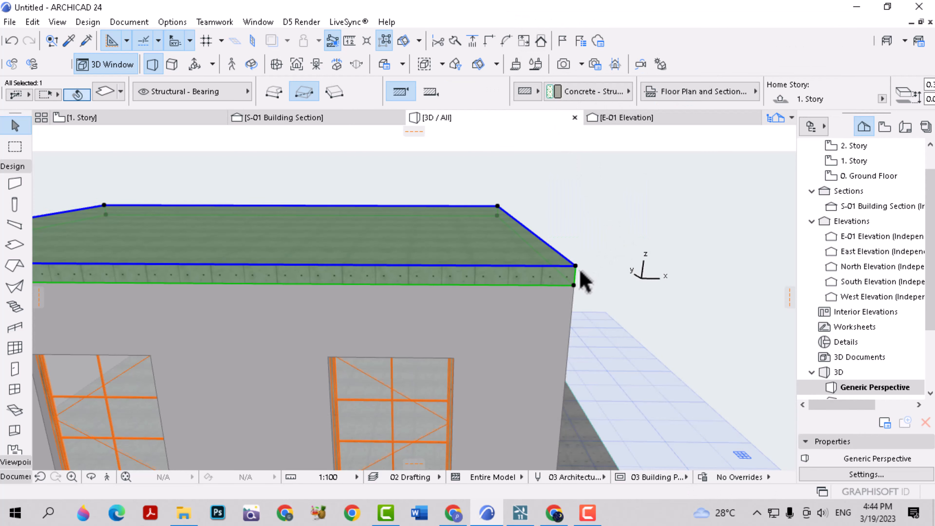
pyautogui.click(585, 277)
pyautogui.click(549, 277)
pyautogui.click(350, 174)
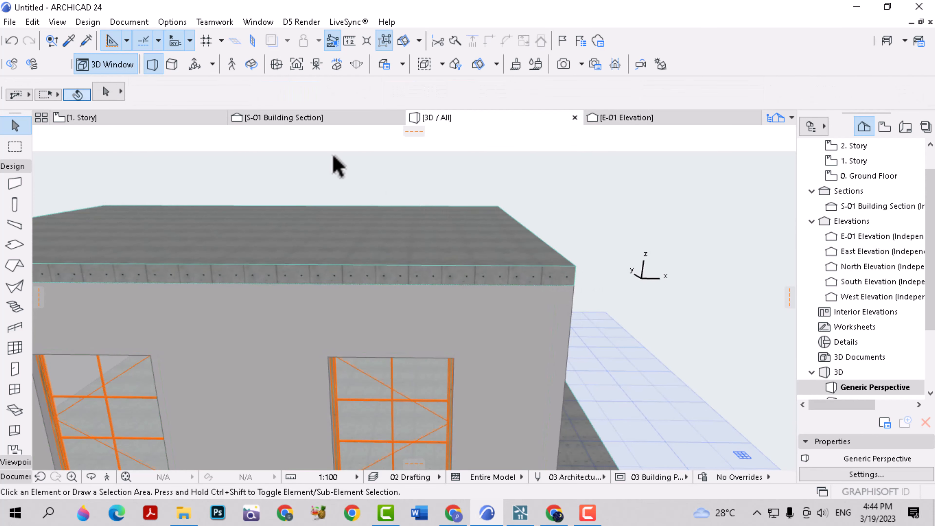
pyautogui.click(160, 121)
pyautogui.click(486, 124)
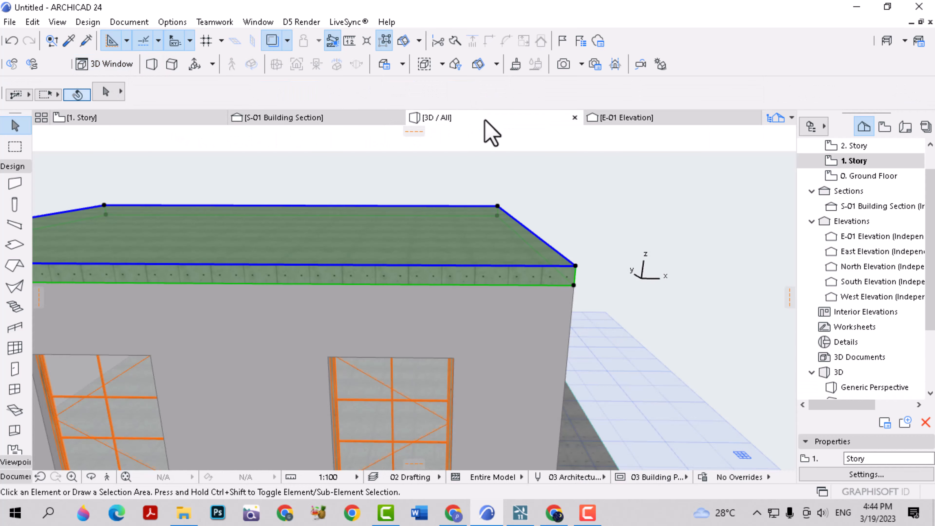
pyautogui.press('Escape')
# - Increase the ground floor slab's thickness downwards from its front corner in the 3D view
pyautogui.scroll(-5, 418, 284)
pyautogui.moveTo(424, 310); pyautogui.dragTo(539, 313, button='middle')
pyautogui.moveTo(333, 382); pyautogui.dragTo(459, 364, button='middle')
pyautogui.scroll(1, 457, 365)
pyautogui.moveTo(414, 392); pyautogui.dragTo(457, 330, button='middle')
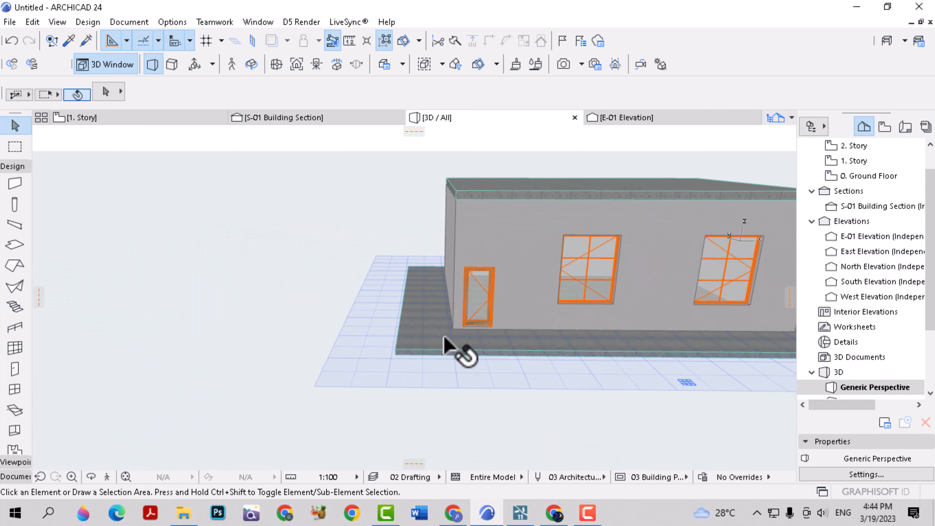
pyautogui.click(429, 352)
pyautogui.click(395, 354)
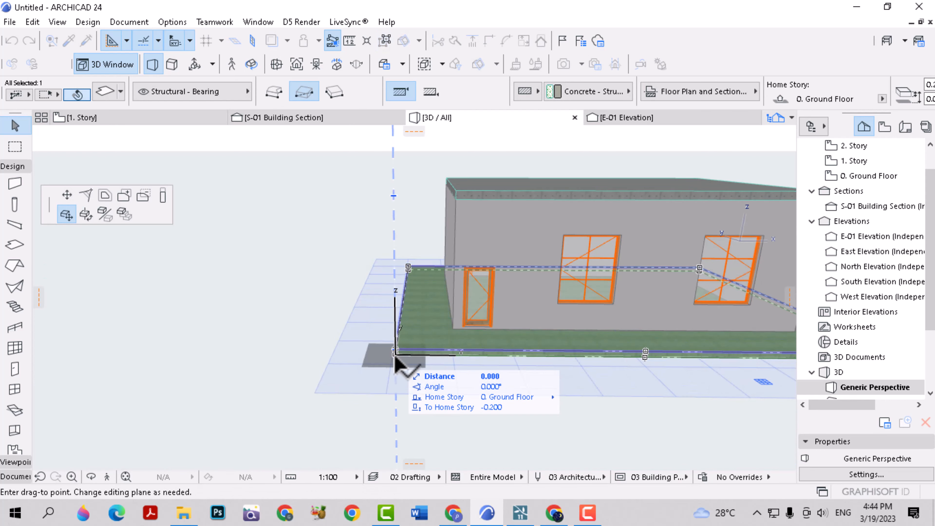
pyautogui.click(162, 196)
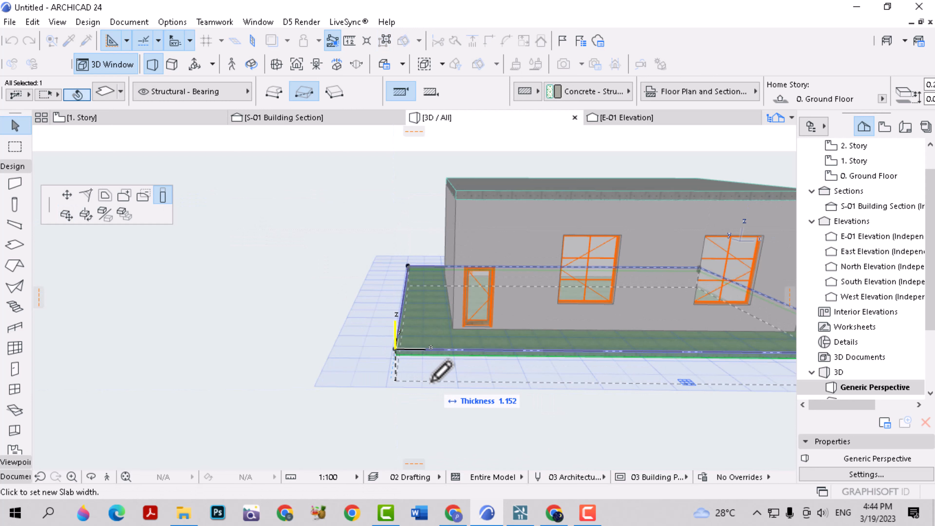
pyautogui.press('Return')
pyautogui.press('Escape')
# - Examine the building's slabs, door and gridded windows from several angles in the 3D view
pyautogui.moveTo(573, 377); pyautogui.dragTo(334, 364, button='middle')
pyautogui.scroll(-2, 468, 340)
pyautogui.moveTo(469, 341); pyautogui.dragTo(716, 300, button='middle')
pyautogui.keyDown('shift'); pyautogui.moveTo(387, 308); pyautogui.dragTo(176, 363, button='middle'); pyautogui.keyUp('shift')
pyautogui.scroll(5, 363, 318)
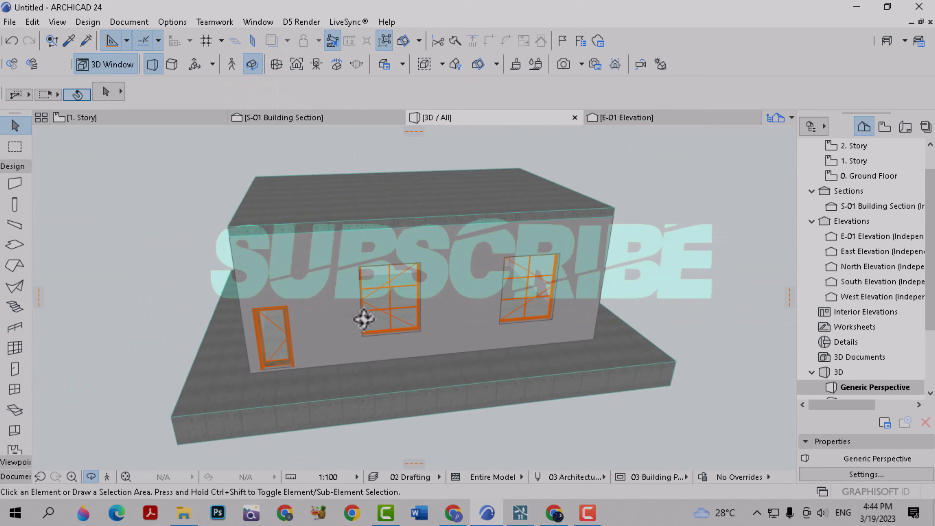
pyautogui.keyDown('shift'); pyautogui.moveTo(447, 339); pyautogui.dragTo(372, 320, button='middle'); pyautogui.keyUp('shift')
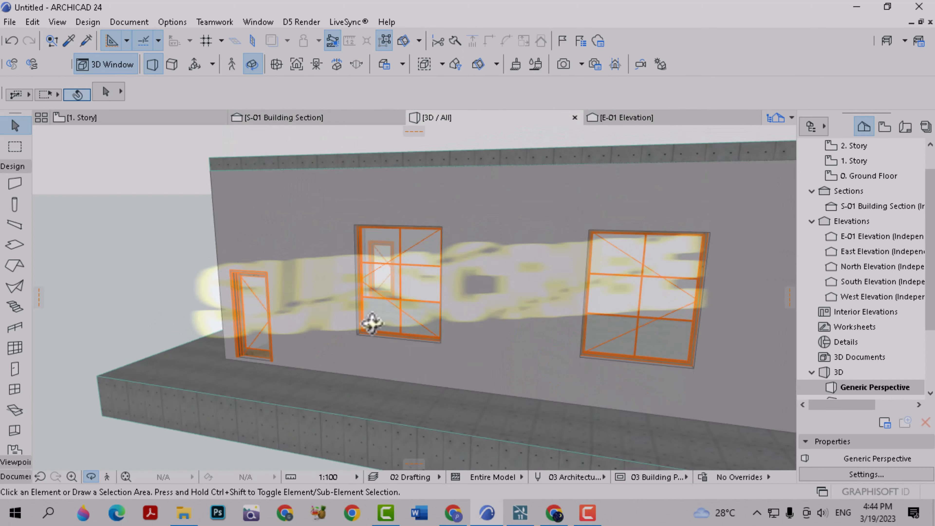
# - Open the ground floor plan and examine the room's walls, openings, slab outline and dimensions
pyautogui.scroll(-5, 466, 297)
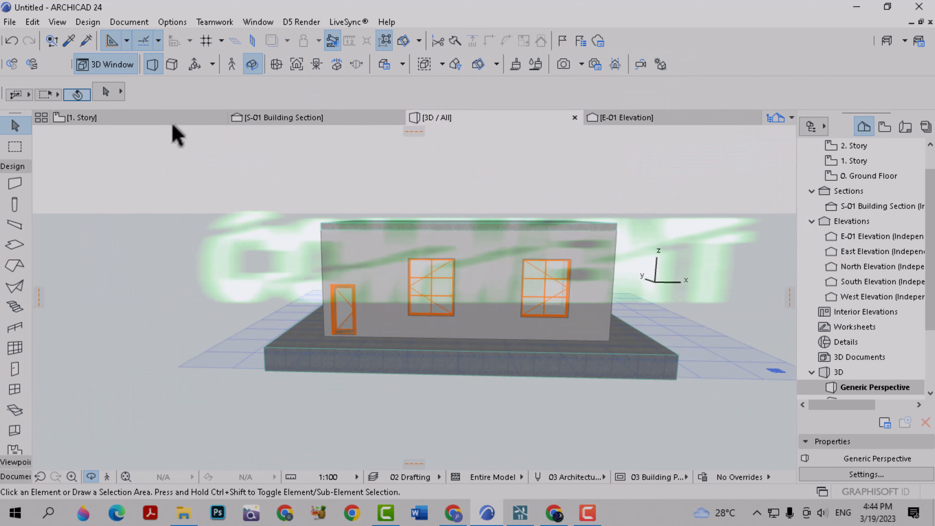
pyautogui.click(178, 120)
pyautogui.doubleClick(854, 176)
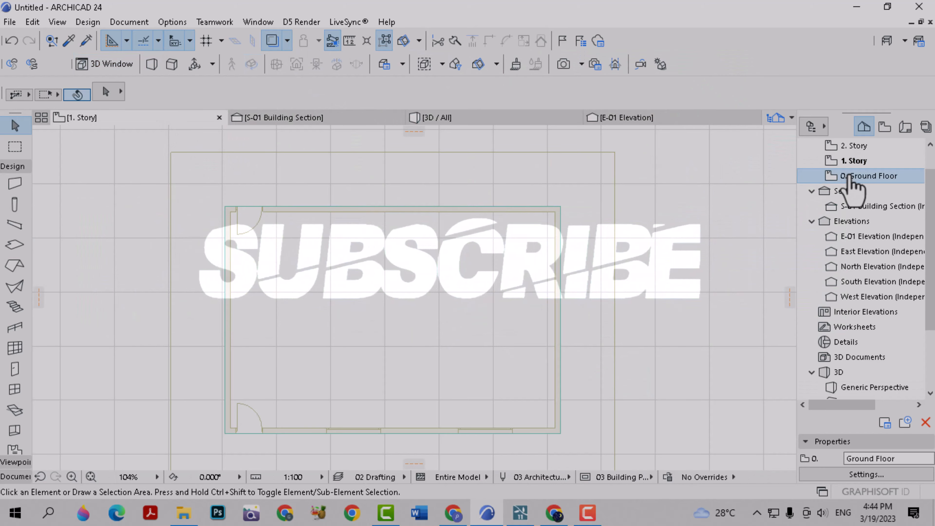
pyautogui.scroll(-3, 468, 291)
pyautogui.scroll(5, 467, 283)
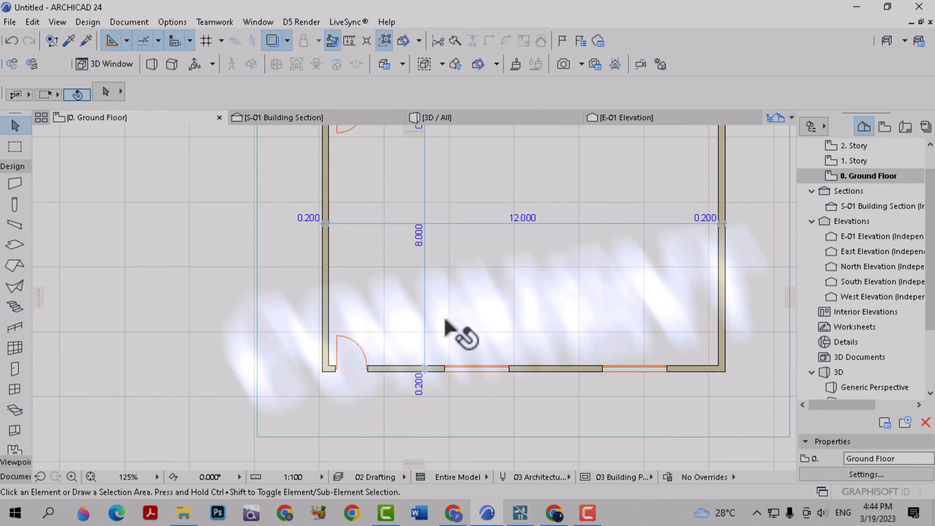
pyautogui.scroll(-2, 454, 337)
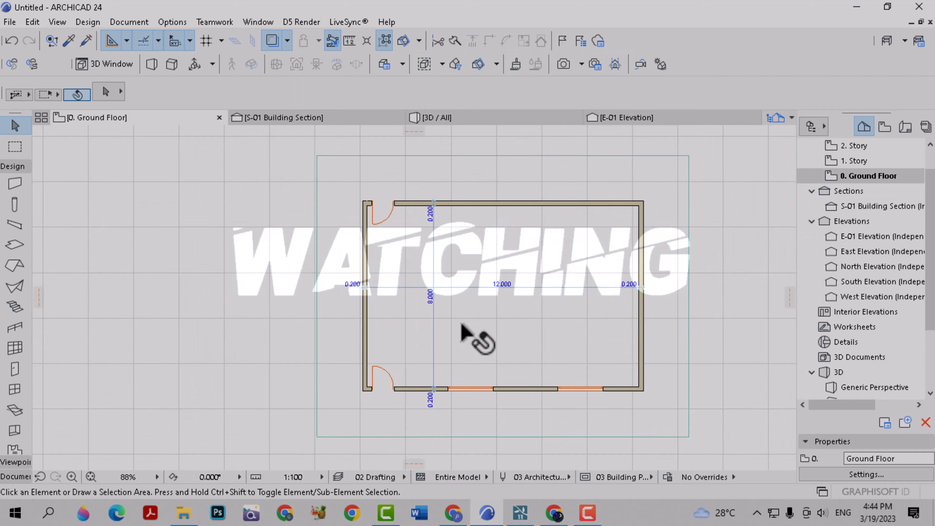
pyautogui.scroll(2, 461, 326)
pyautogui.moveTo(492, 326); pyautogui.dragTo(457, 329, button='middle')
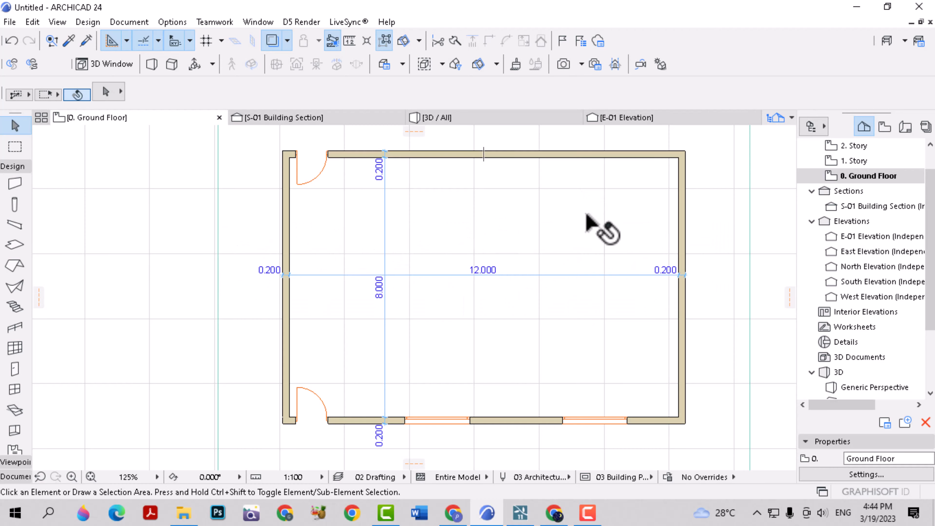
pyautogui.scroll(-3, 519, 260)
pyautogui.moveTo(538, 265); pyautogui.dragTo(486, 268, button='middle')
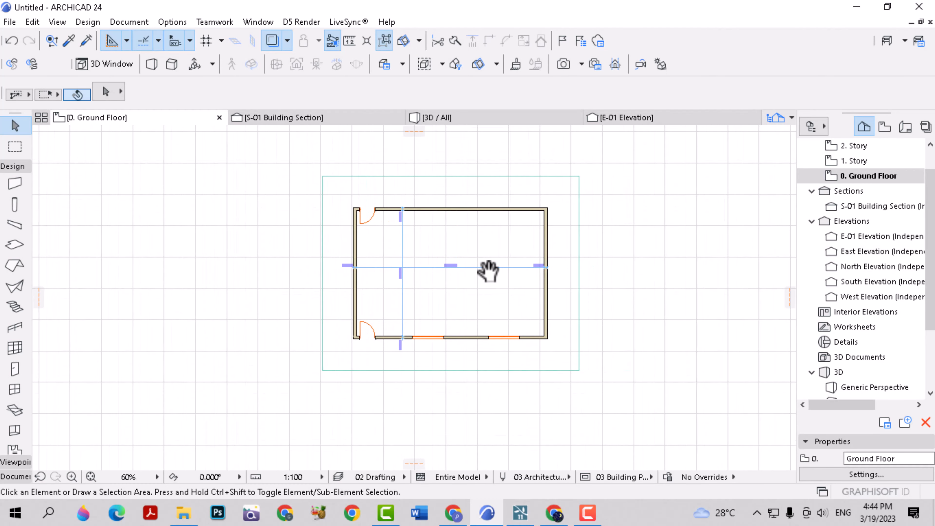
pyautogui.scroll(2, 472, 262)
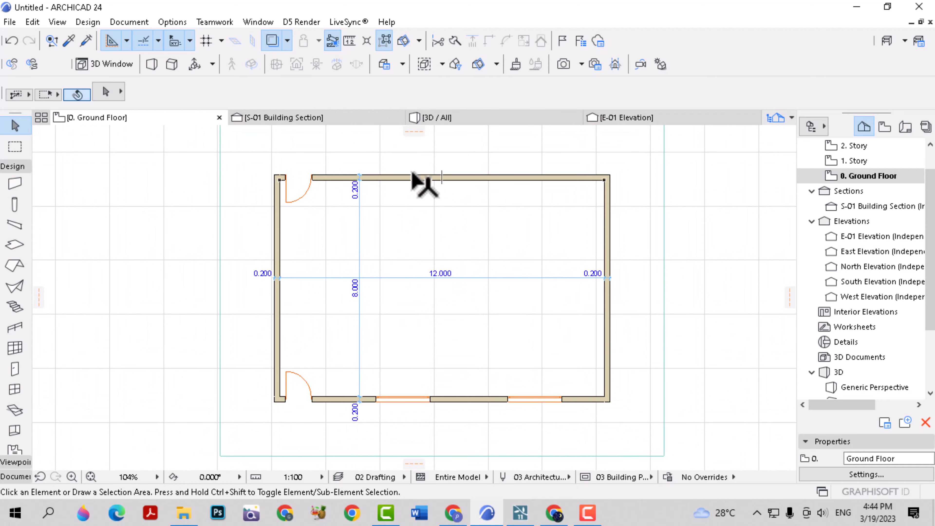
pyautogui.click(460, 121)
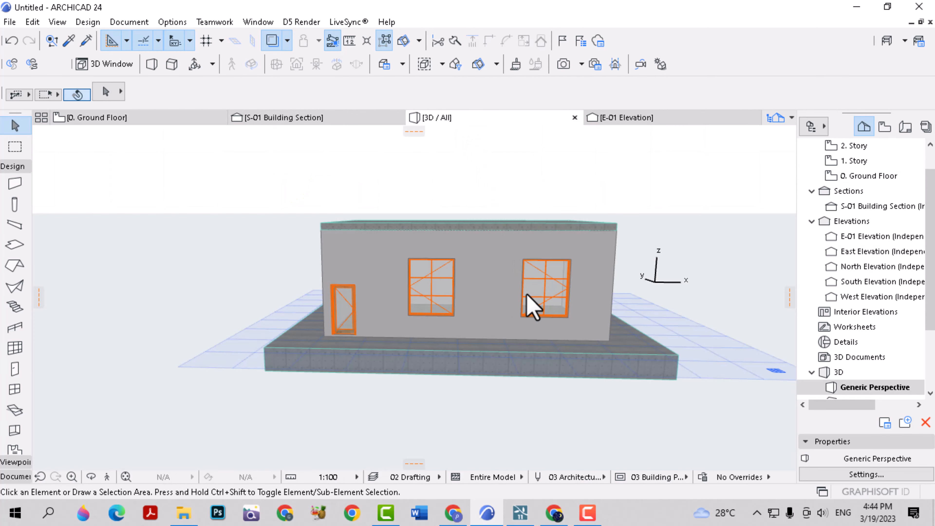
pyautogui.click(520, 316)
pyautogui.click(68, 216)
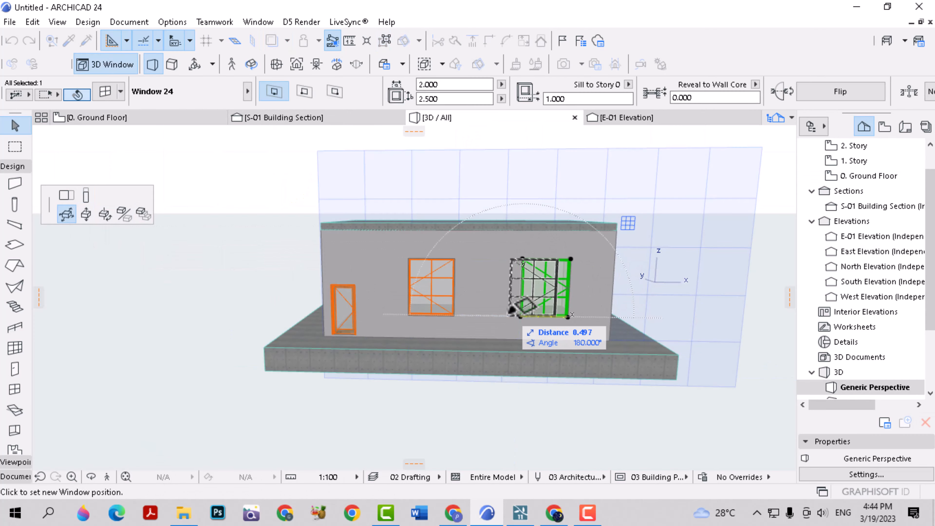
pyautogui.press('Escape')
pyautogui.click(438, 305)
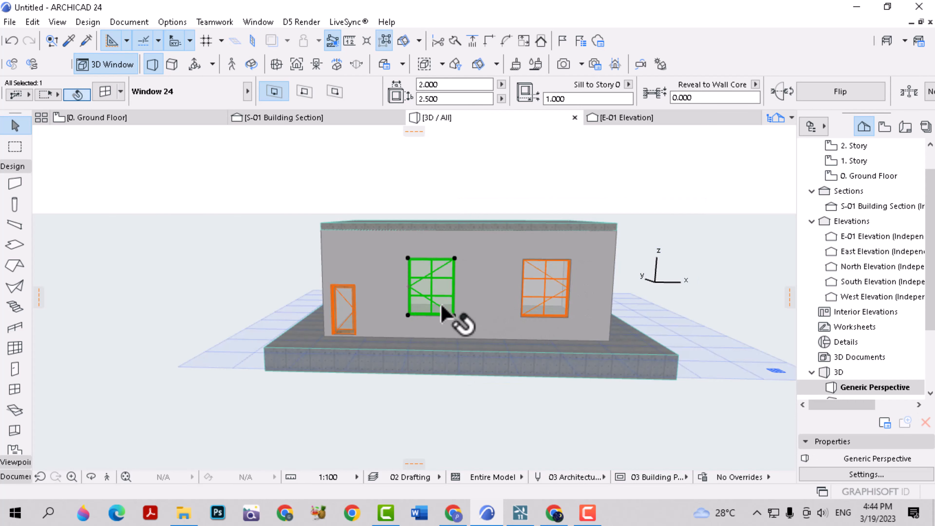
pyautogui.click(454, 316)
pyautogui.press('Escape')
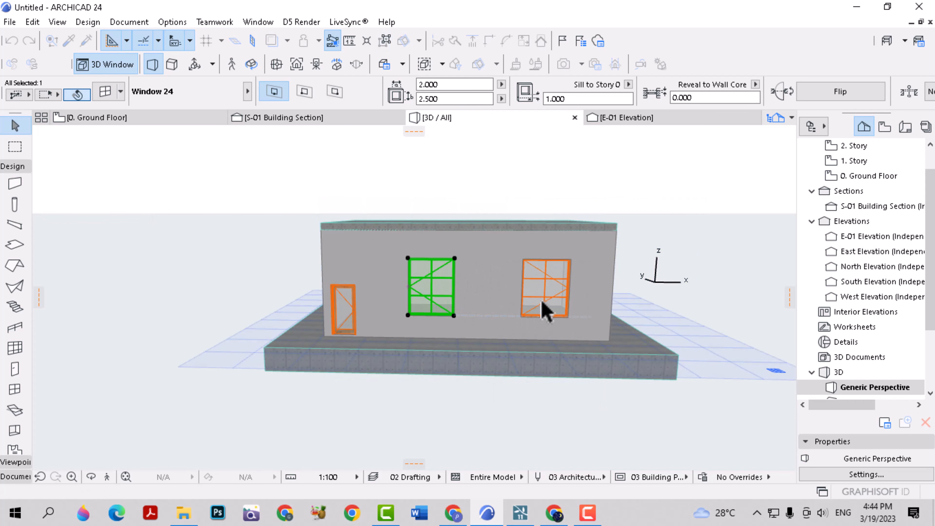
pyautogui.click(516, 319)
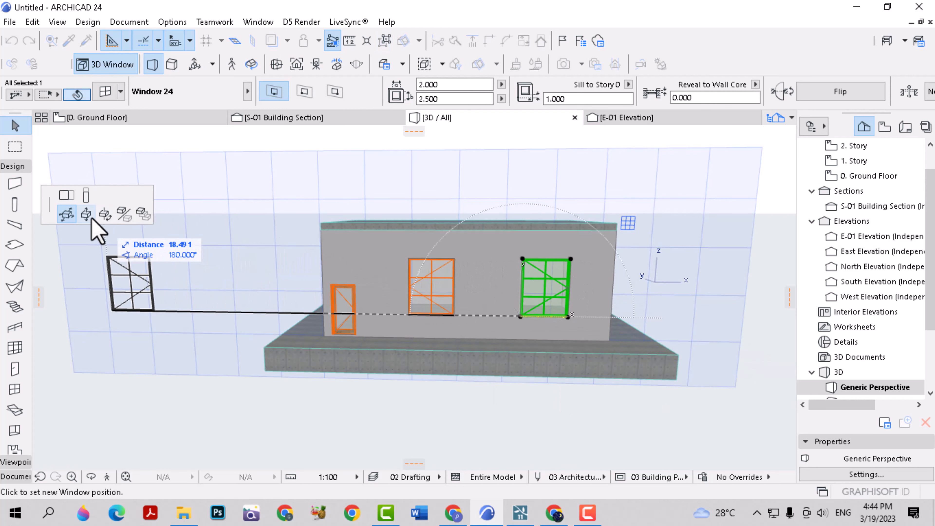
pyautogui.click(86, 214)
pyautogui.press('Escape')
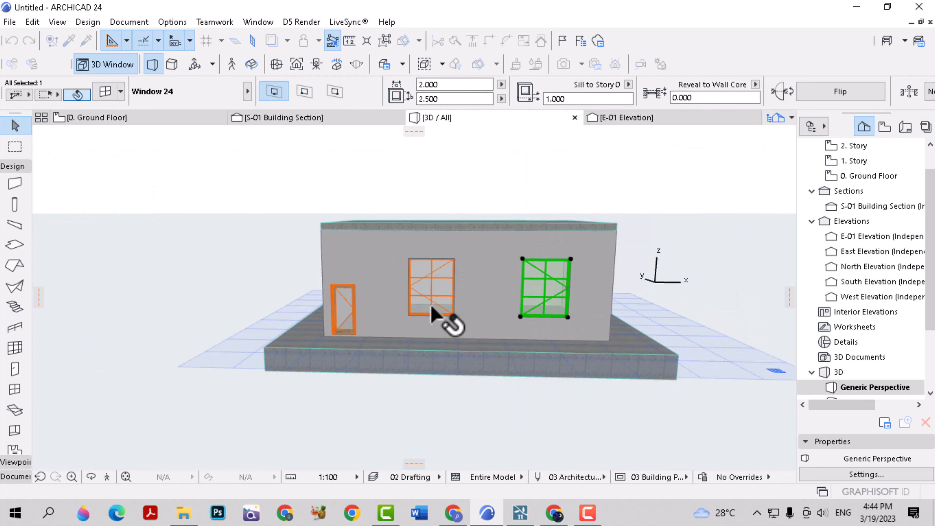
pyautogui.click(434, 307)
pyautogui.click(454, 316)
pyautogui.press('Escape')
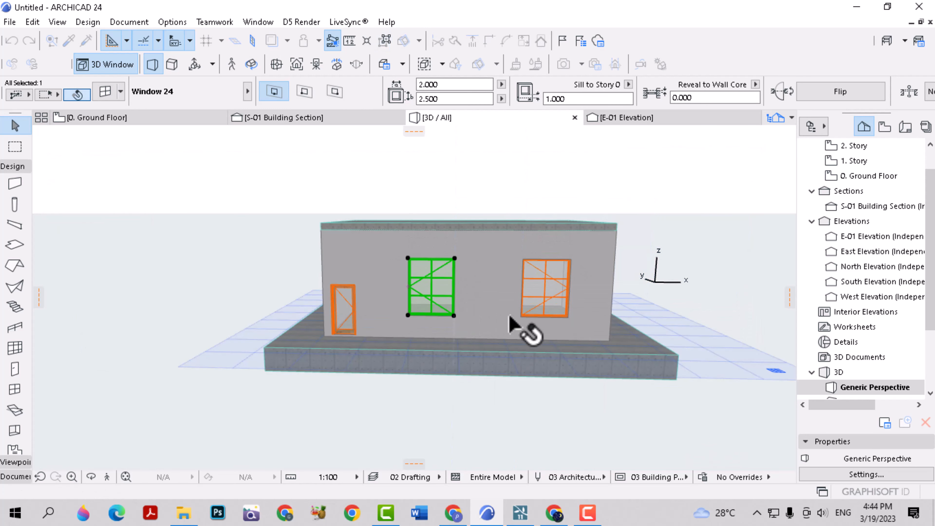
# - In the 3D view, stretch the window farther from the front door upwards to a height of about 3.27 m
pyautogui.click(541, 298)
pyautogui.click(525, 260)
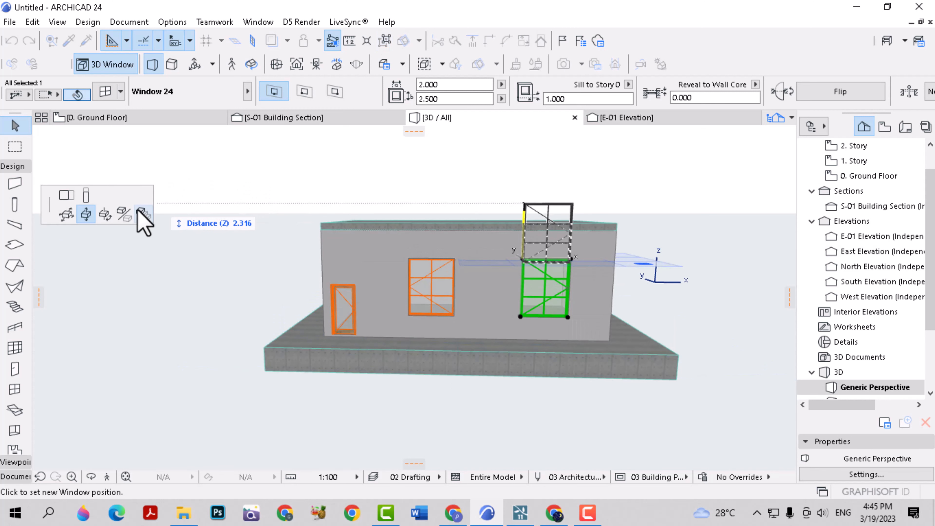
pyautogui.click(105, 214)
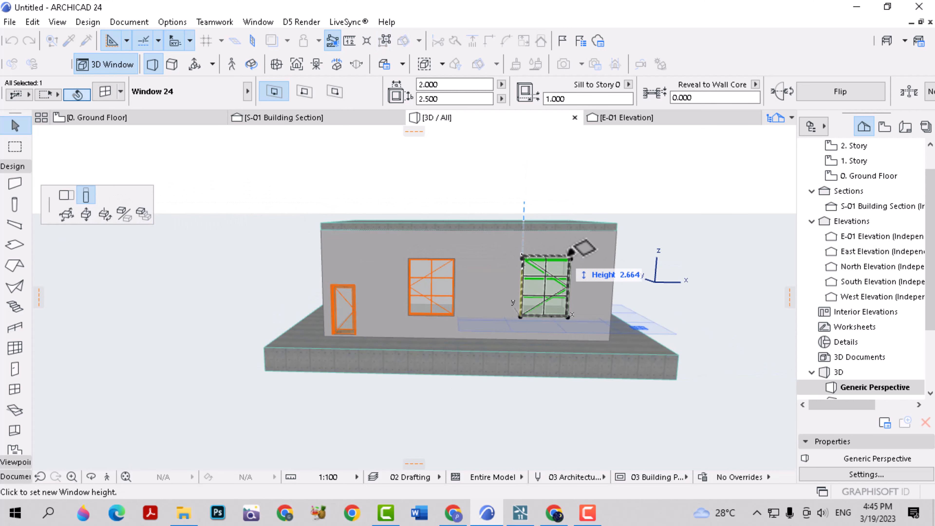
pyautogui.click(590, 238)
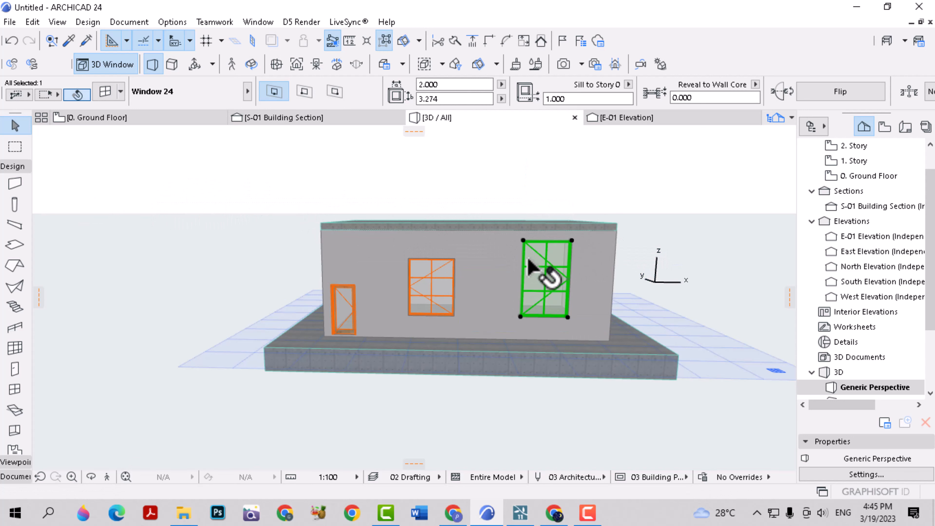
pyautogui.press('Escape')
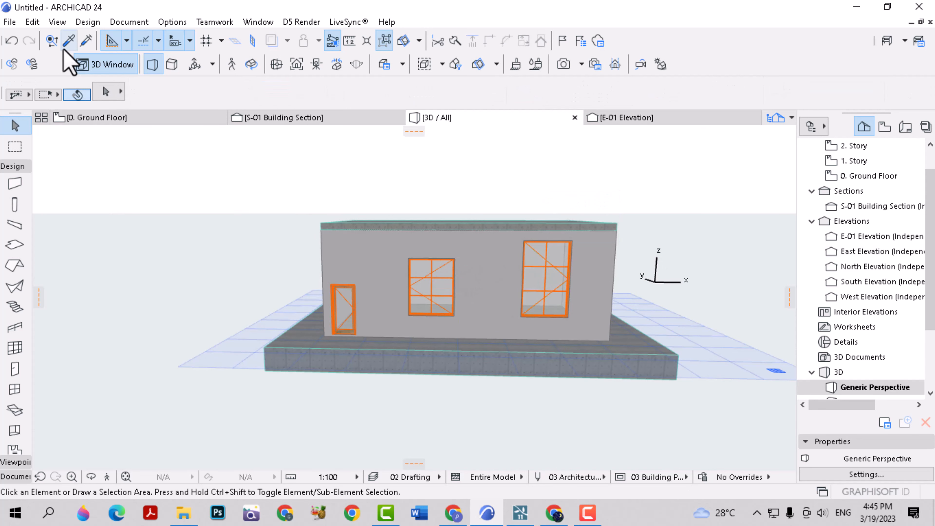
# - Pick up the taller window's parameters and transfer them to the window nearer the front door
pyautogui.click(68, 40)
pyautogui.click(543, 272)
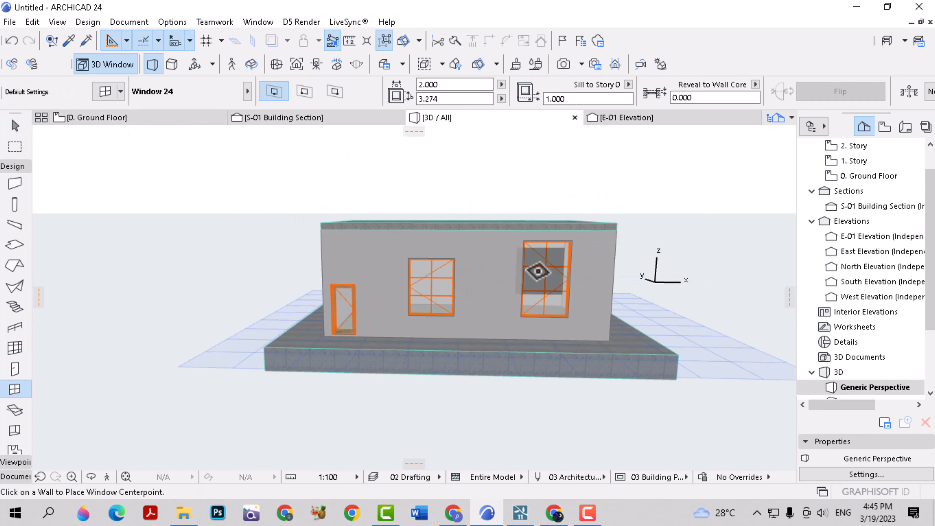
pyautogui.keyDown('ctrl'); pyautogui.keyDown('alt'); pyautogui.click(438, 274); pyautogui.keyUp('alt'); pyautogui.keyUp('ctrl')
pyautogui.press('Escape')
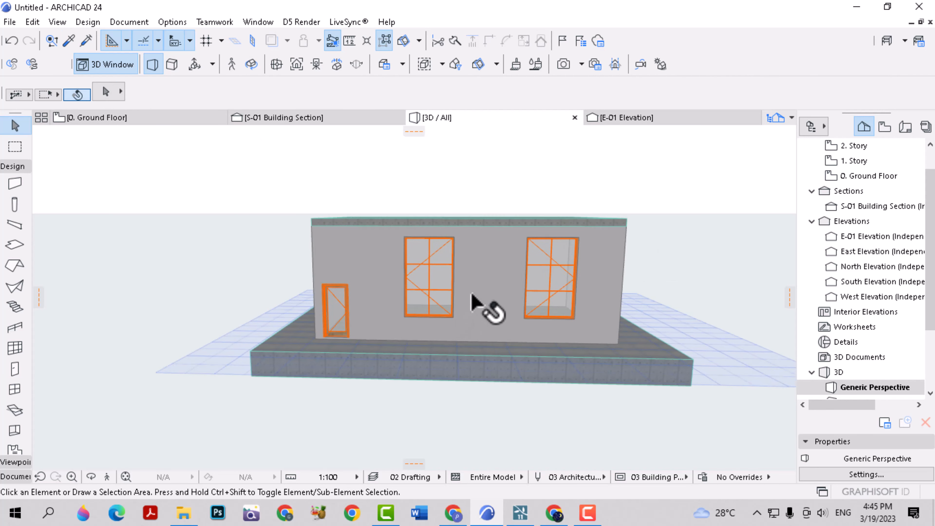
# - Select both front windows and lower their top edges together to a height of about 2.77 m
pyautogui.click(435, 278)
pyautogui.keyDown('shift'); pyautogui.click(574, 272); pyautogui.keyUp('shift')
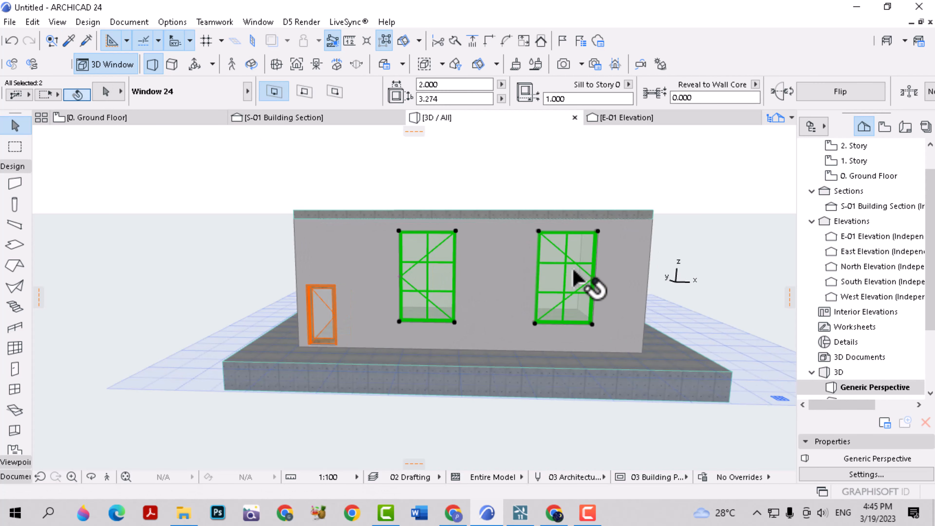
pyautogui.click(539, 231)
pyautogui.click(540, 232)
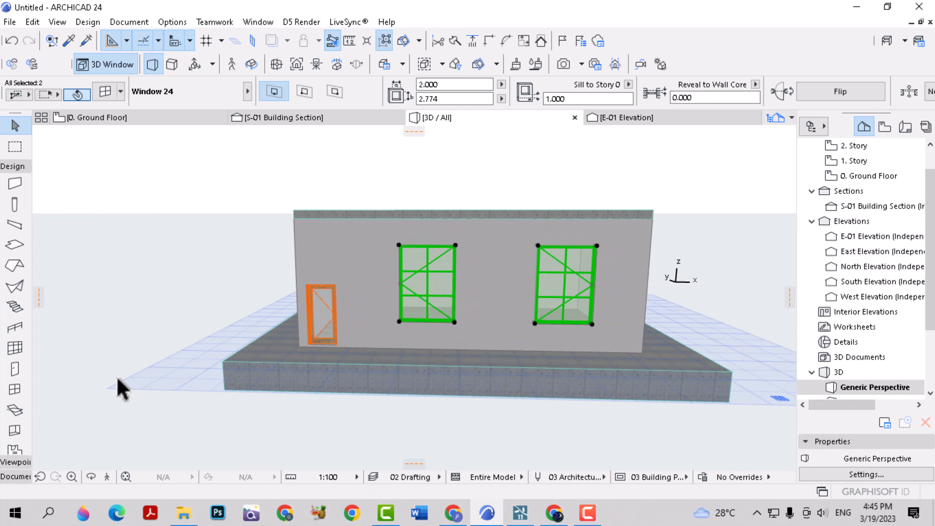
pyautogui.press('Escape')
# - Set the front door's width to 1.5 m and its height to 3 m
pyautogui.click(313, 326)
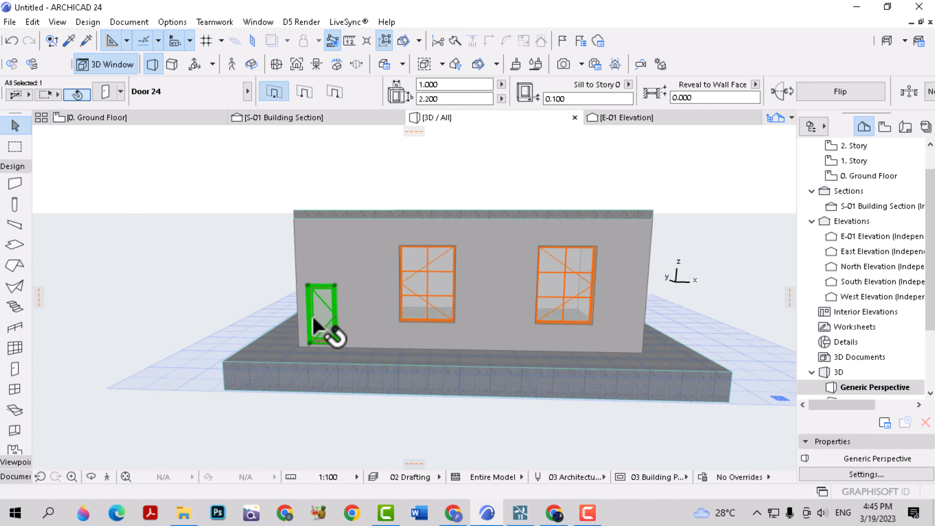
pyautogui.click(336, 343)
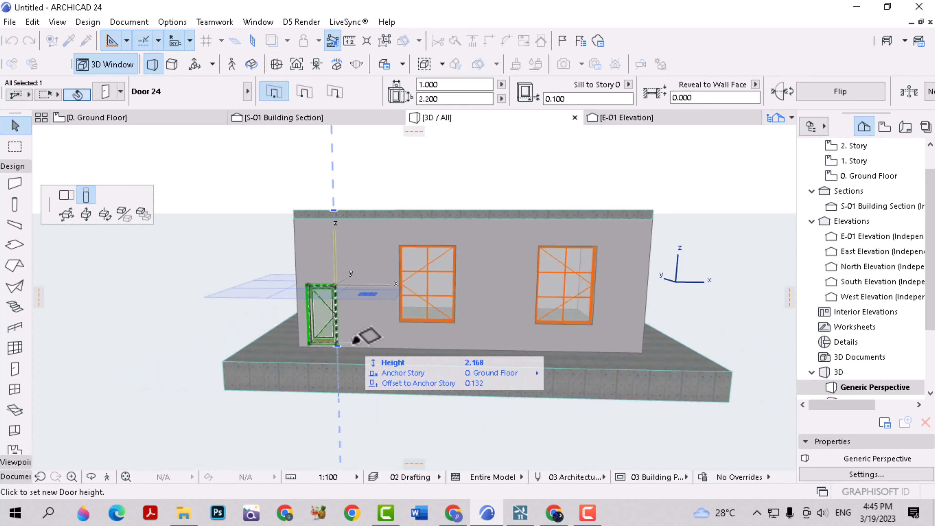
pyautogui.click(66, 195)
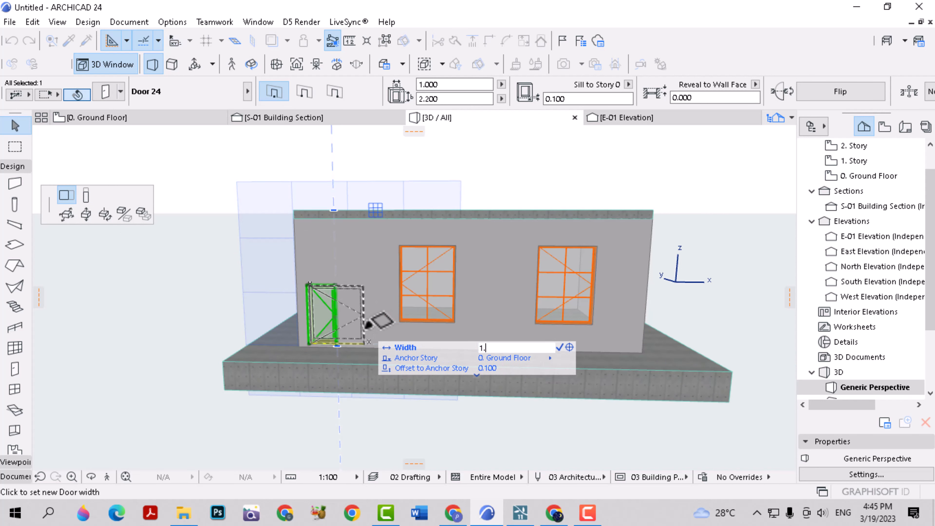
pyautogui.press('Return')
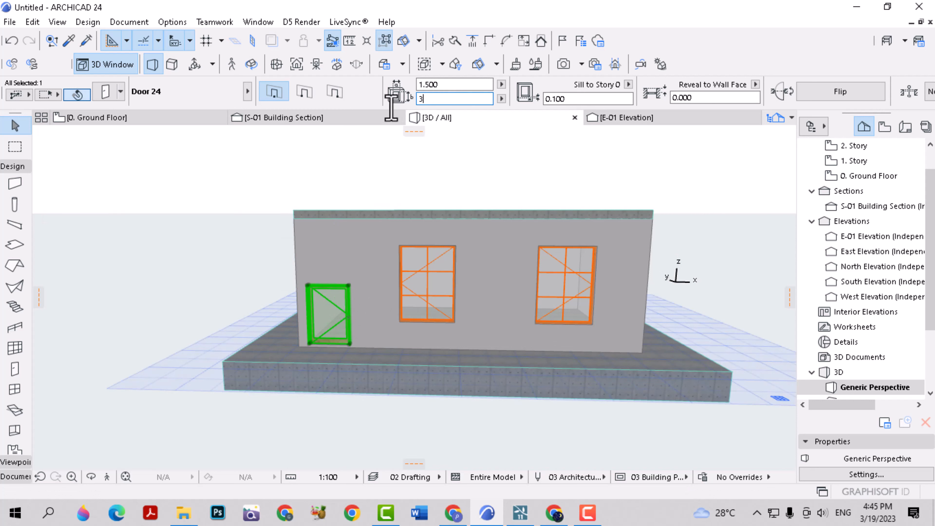
pyautogui.press('Escape')
# - On the ground floor plan, draw a very large rectangular slab enclosing the whole building as surrounding ground
pyautogui.scroll(-3, 478, 323)
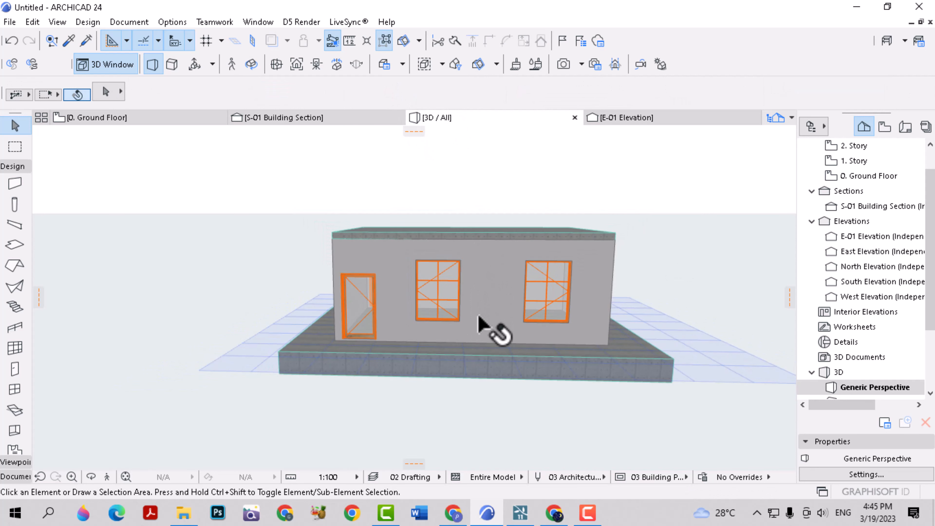
pyautogui.moveTo(479, 313); pyautogui.dragTo(556, 314, button='middle')
pyautogui.click(123, 119)
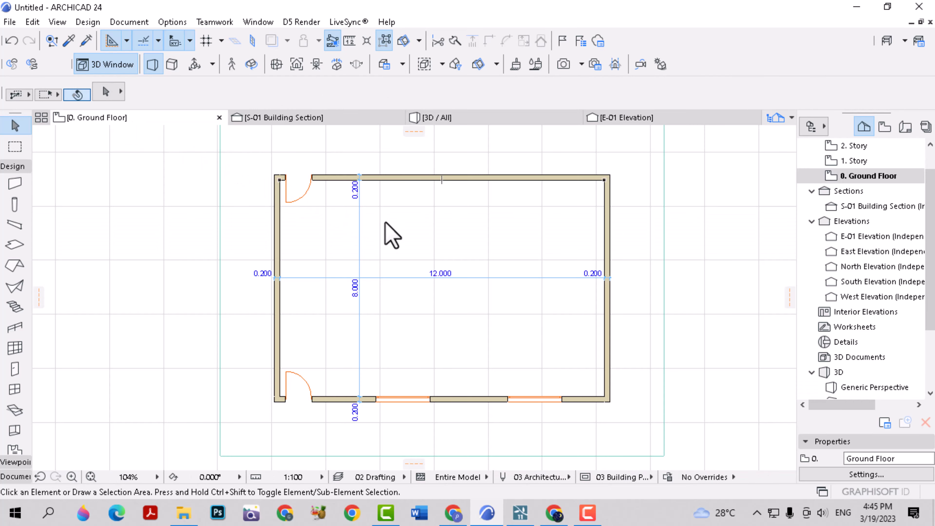
pyautogui.scroll(-5, 486, 293)
pyautogui.click(14, 244)
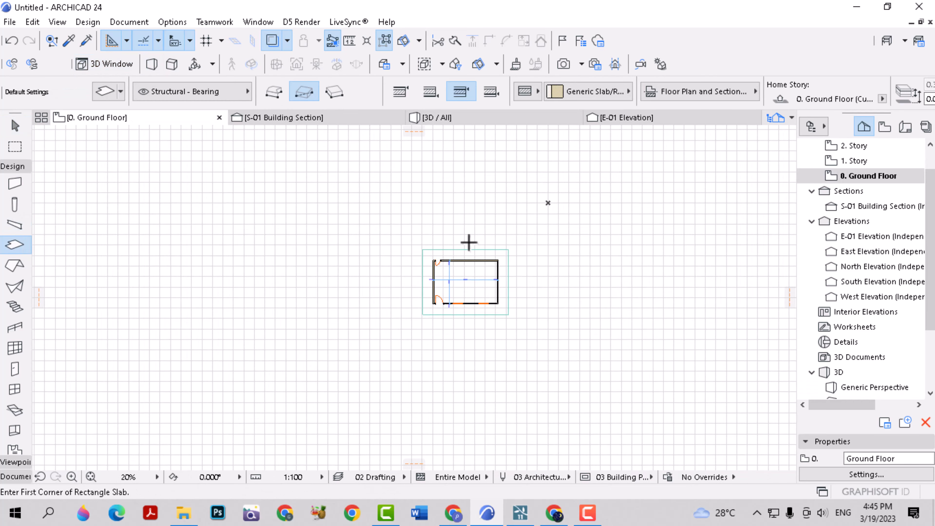
pyautogui.click(596, 185)
pyautogui.press('Escape')
pyautogui.scroll(-4, 502, 306)
pyautogui.click(554, 244)
pyautogui.click(335, 405)
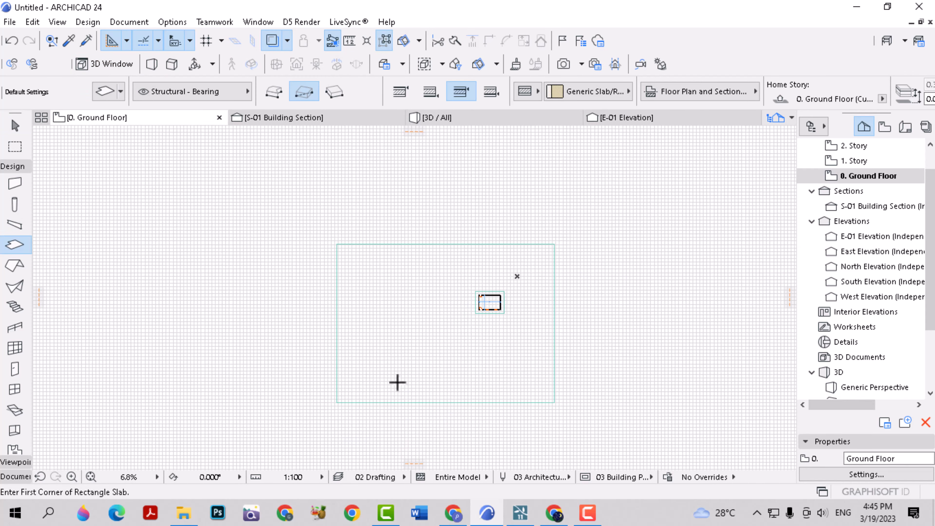
pyautogui.press('Escape')
pyautogui.scroll(3, 464, 348)
# - In 3D, change the large ground slab to a basic Concrete - Structural structure and offset it -1 m from its home story
pyautogui.click(474, 119)
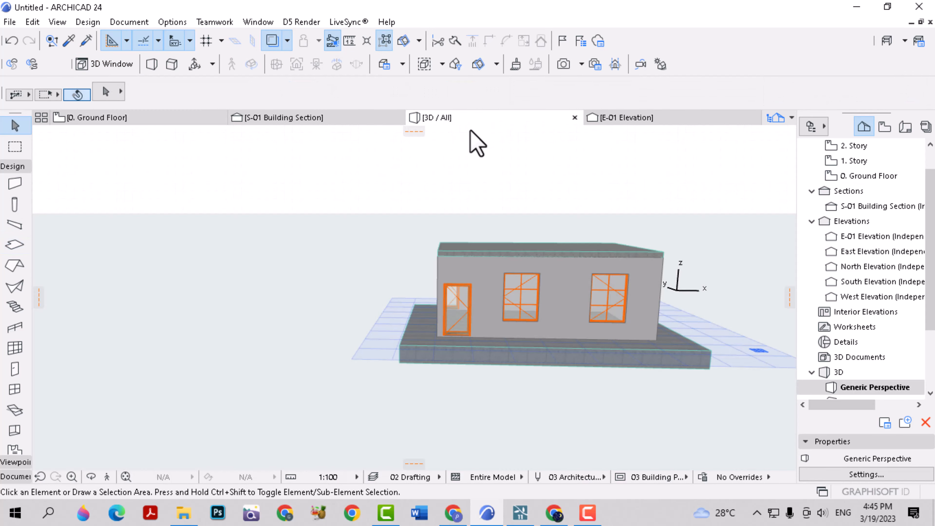
pyautogui.click(348, 334)
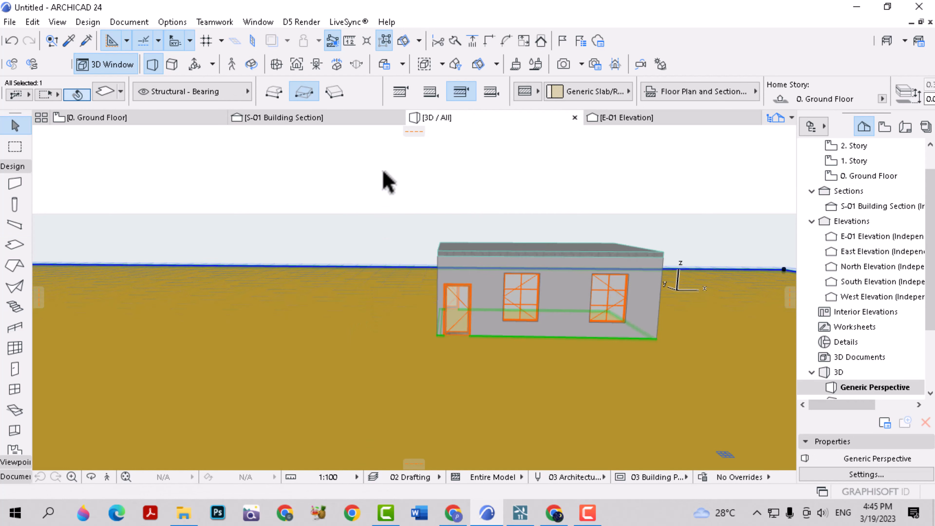
pyautogui.rightClick(386, 183)
pyautogui.click(401, 111)
pyautogui.click(686, 96)
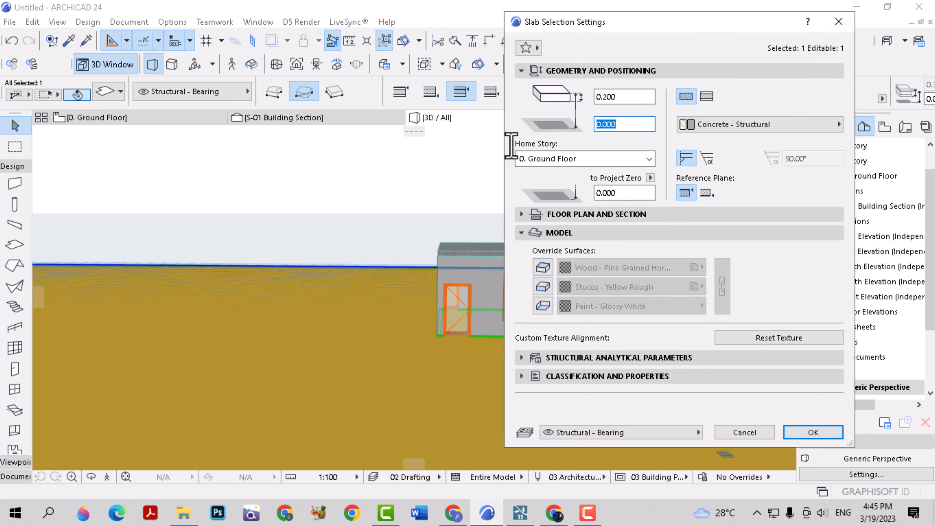
pyautogui.write('-1')
pyautogui.press('Return')
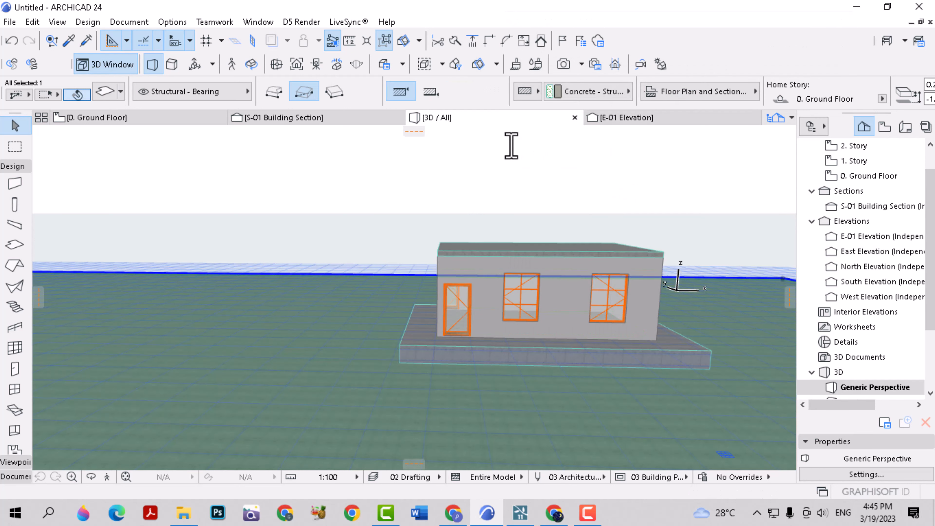
pyautogui.moveTo(497, 341)
pyautogui.mouseDown(button='middle')
pyautogui.moveTo(472, 295)
pyautogui.moveTo(468, 234)
pyautogui.moveTo(480, 196)
pyautogui.moveTo(484, 217)
pyautogui.mouseUp(button='middle')
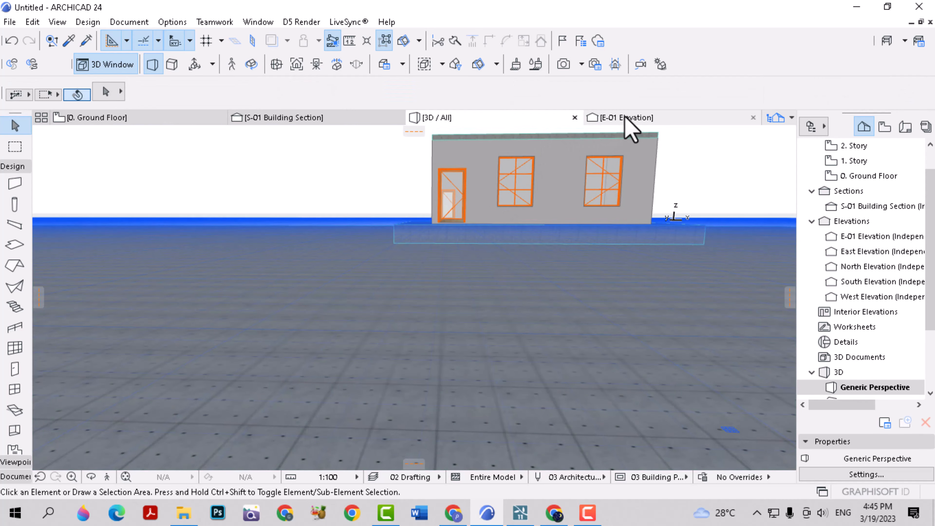
# - On the ground floor plan, draw a horizontal elevation line in front of the building facing the front wall, and open its elevation view
pyautogui.click(625, 117)
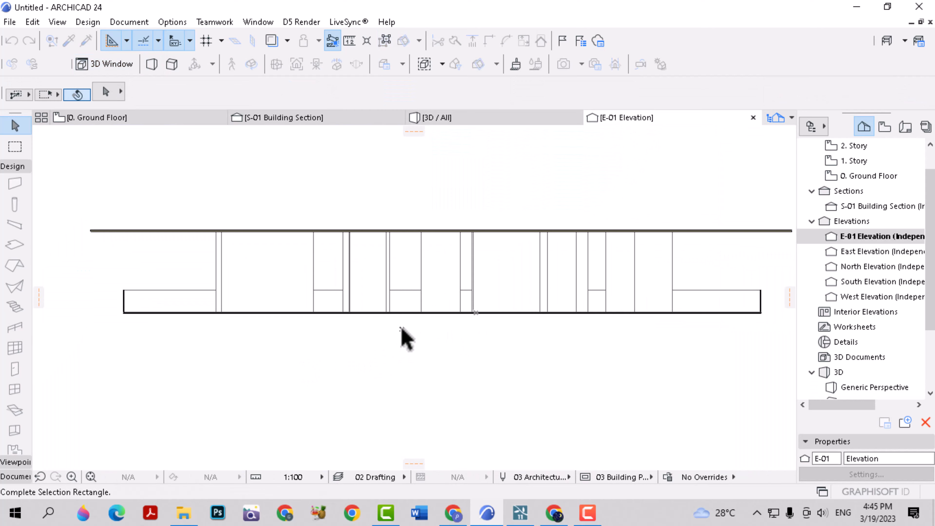
pyautogui.click(201, 118)
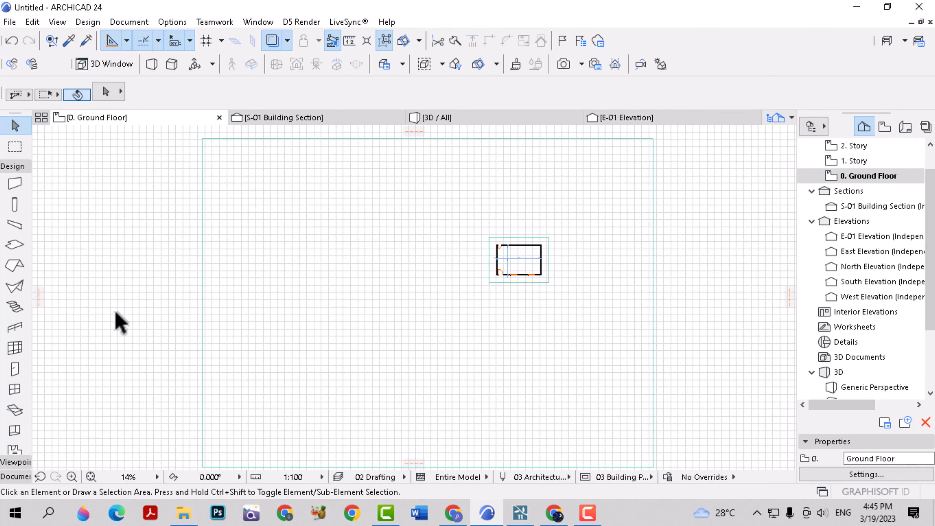
pyautogui.click(12, 166)
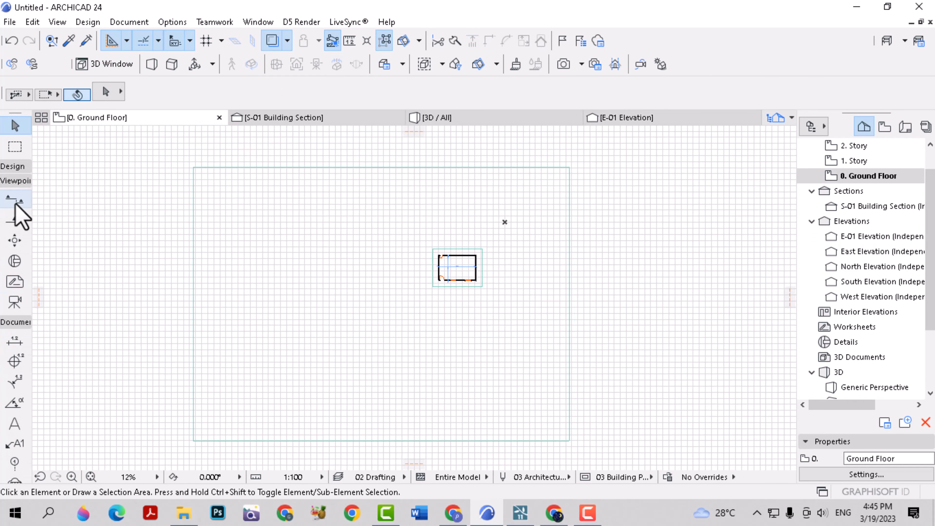
pyautogui.click(15, 219)
pyautogui.scroll(4, 457, 349)
pyautogui.click(515, 277)
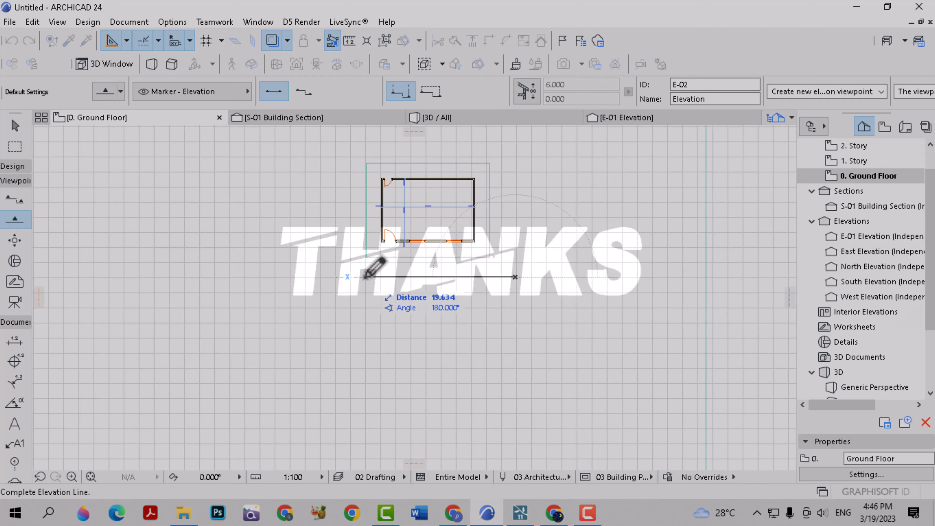
pyautogui.click(365, 277)
pyautogui.click(374, 250)
pyautogui.click(399, 276)
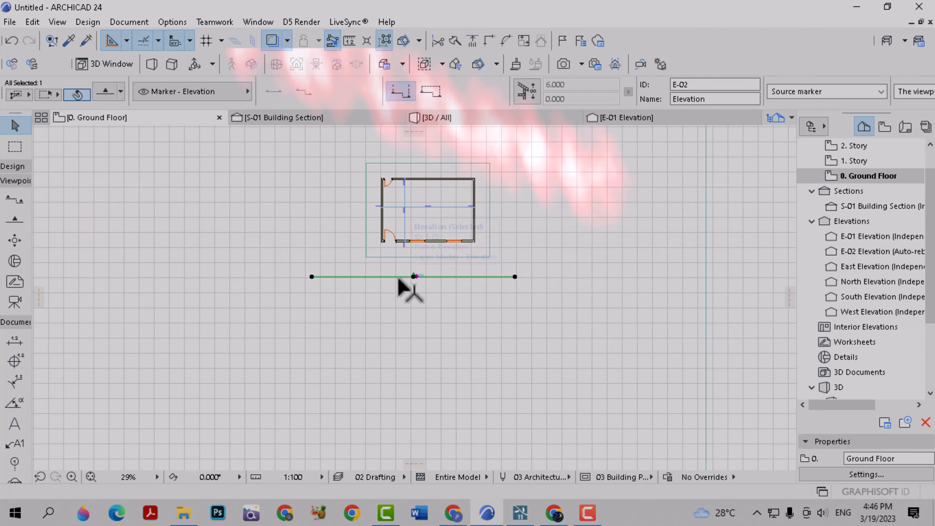
pyautogui.rightClick(398, 275)
pyautogui.click(457, 172)
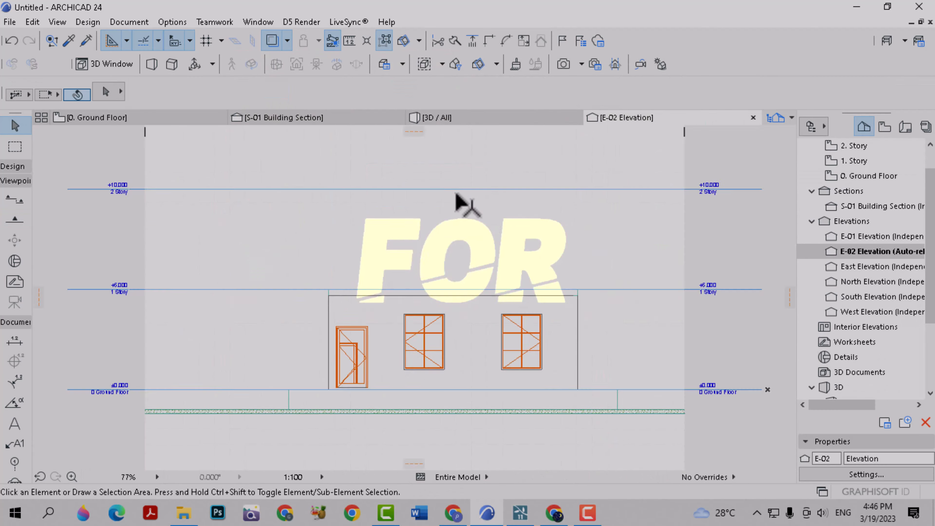
# - In the front elevation, move the roof slab up by its own thickness so its underside sits at the 1. Story level
pyautogui.scroll(4, 341, 428)
pyautogui.press('Escape')
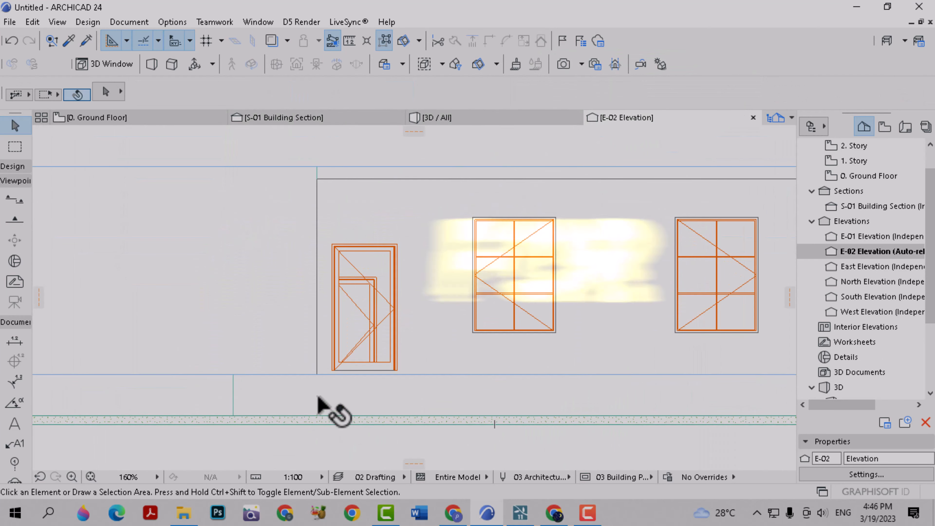
pyautogui.click(321, 391)
pyautogui.press('Escape')
pyautogui.click(411, 287)
pyautogui.press('Escape')
pyautogui.click(373, 174)
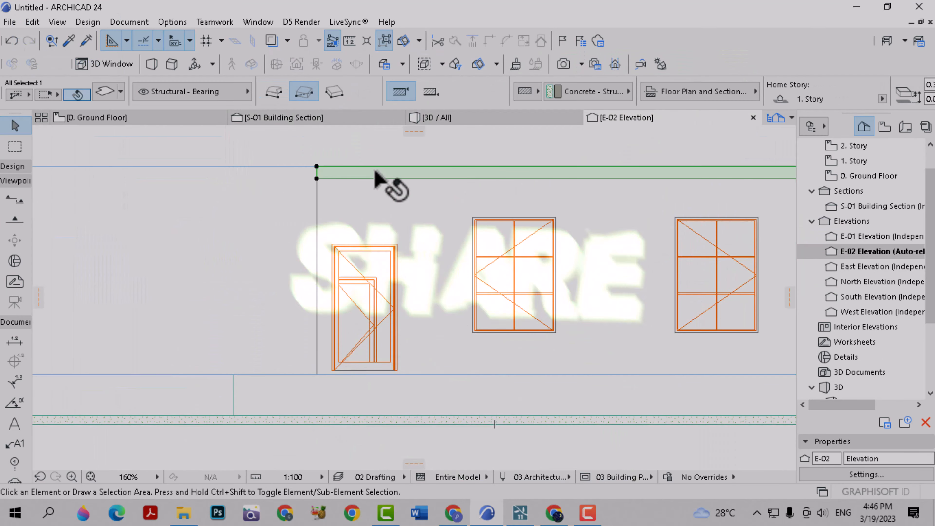
pyautogui.click(317, 179)
pyautogui.press('Escape')
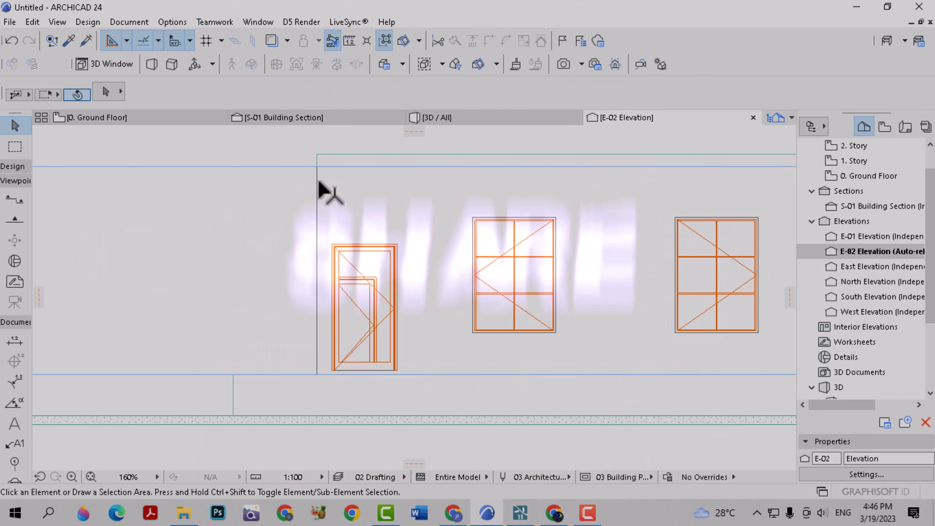
# - Check the raised roof slab in the 3D view and inspect the room layout on the ground floor plan
pyautogui.scroll(-3, 346, 170)
pyautogui.click(437, 118)
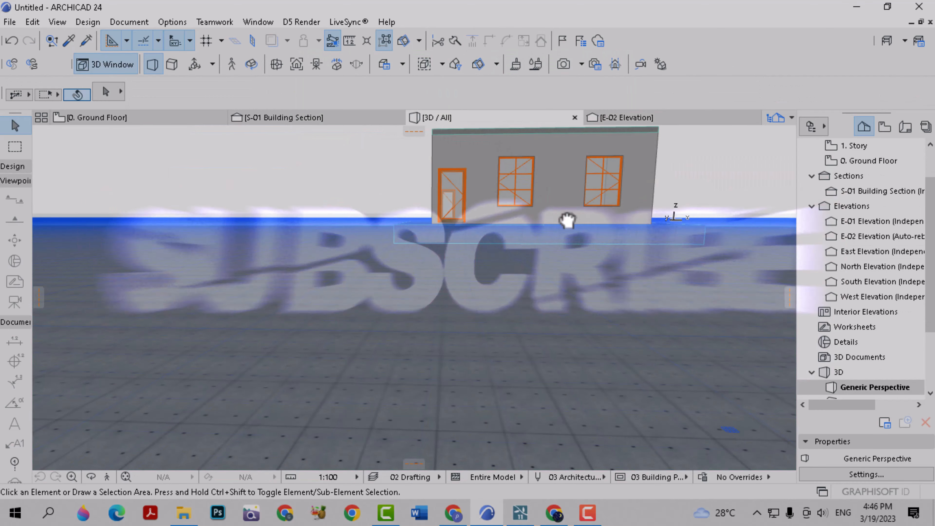
pyautogui.moveTo(568, 221); pyautogui.dragTo(523, 331, button='middle')
pyautogui.click(153, 118)
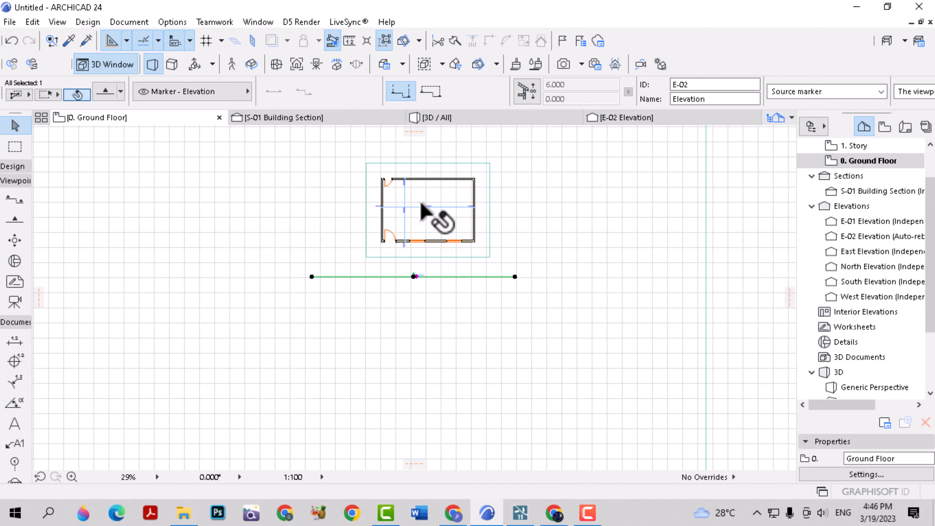
pyautogui.press('Escape')
pyautogui.scroll(6, 457, 228)
pyautogui.scroll(-3, 486, 263)
pyautogui.moveTo(483, 277); pyautogui.dragTo(529, 309, button='middle')
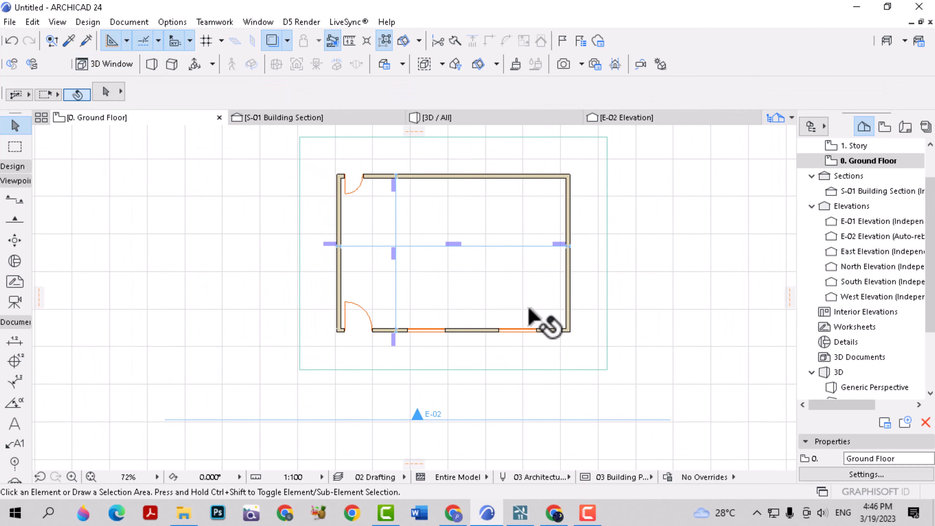
pyautogui.scroll(5, 460, 272)
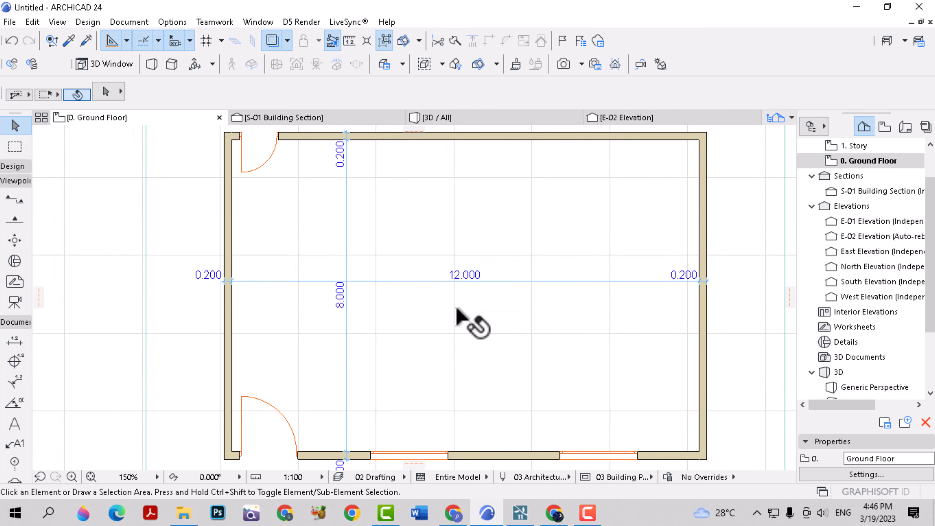
pyautogui.scroll(-2, 455, 309)
# - Search the object library for BED and set Bed Canopy 01 24 as the object to place
pyautogui.click(11, 167)
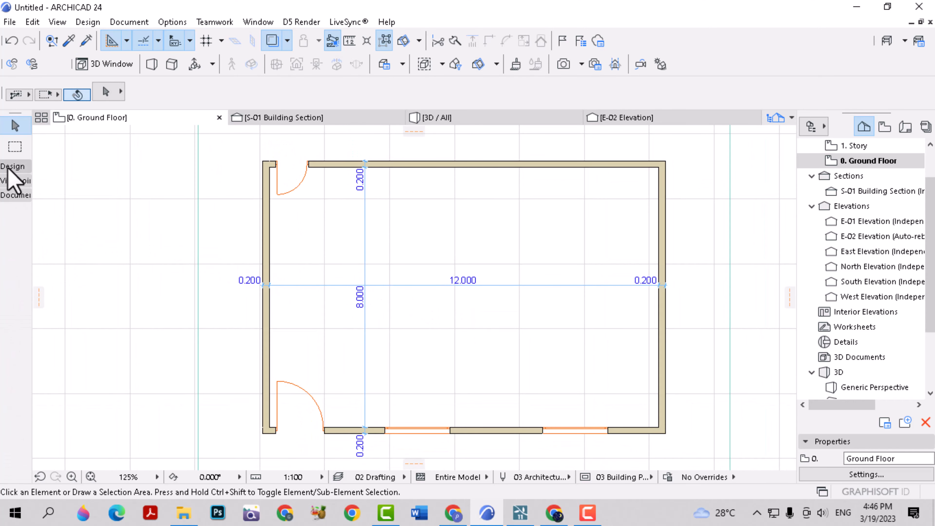
pyautogui.scroll(-4, 16, 432)
pyautogui.doubleClick(8, 361)
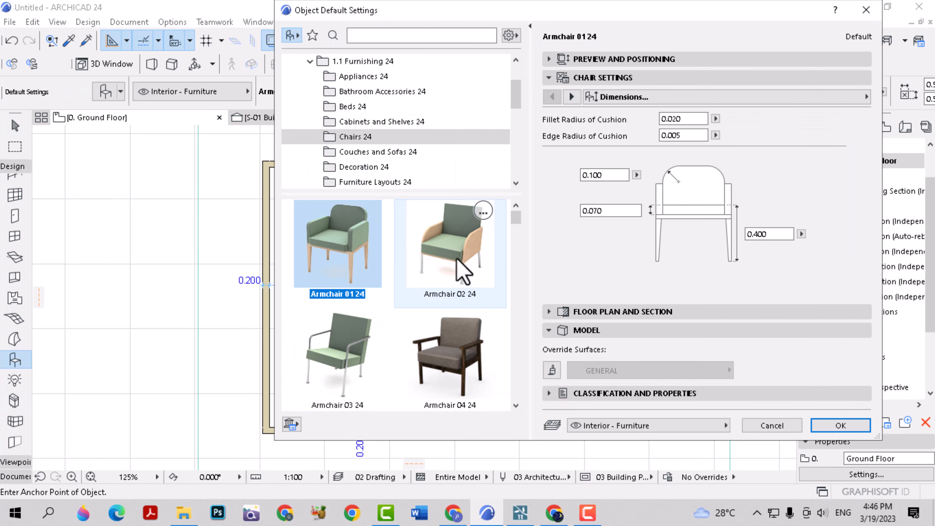
pyautogui.click(394, 36)
pyautogui.write('BED')
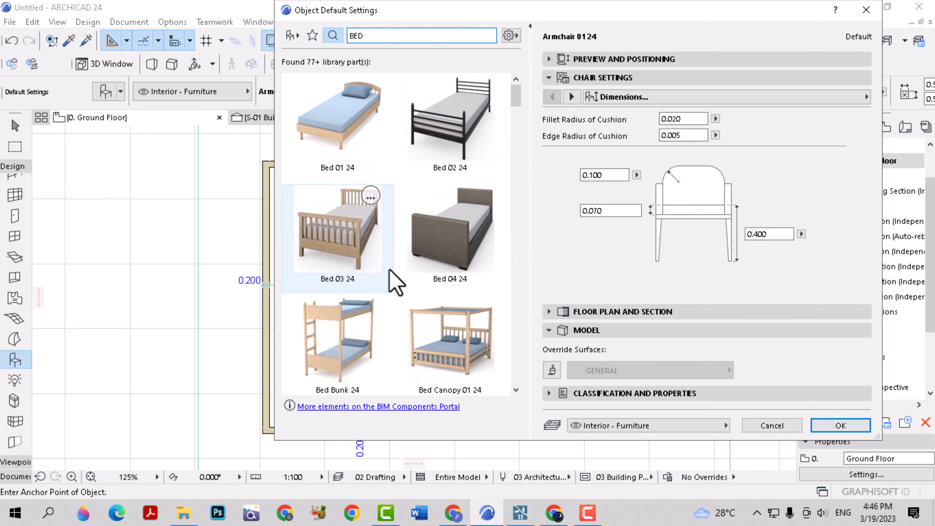
pyautogui.click(475, 321)
pyautogui.click(841, 425)
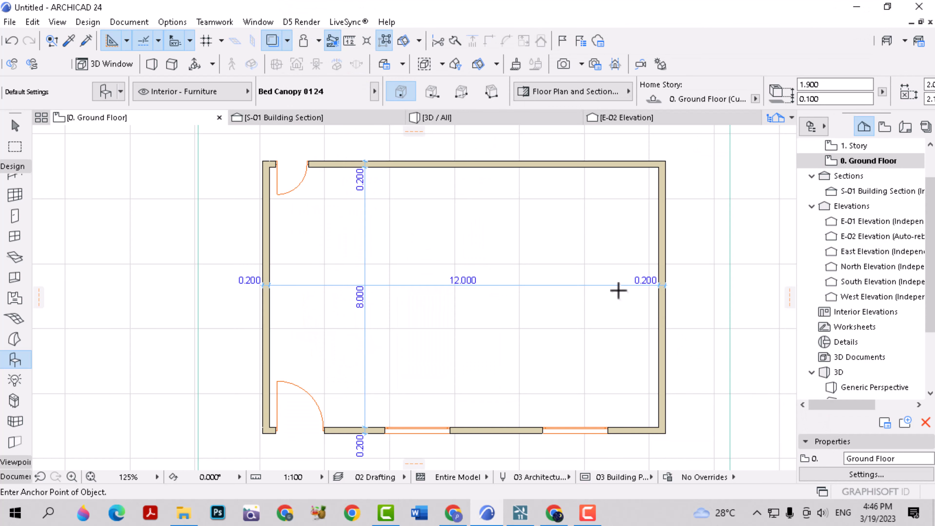
# - Place the canopy bed in the room's upper-right corner on the plan, shift it closer to the side wall, and check it in 3D
pyautogui.press('Escape')
pyautogui.click(553, 251)
pyautogui.click(553, 250)
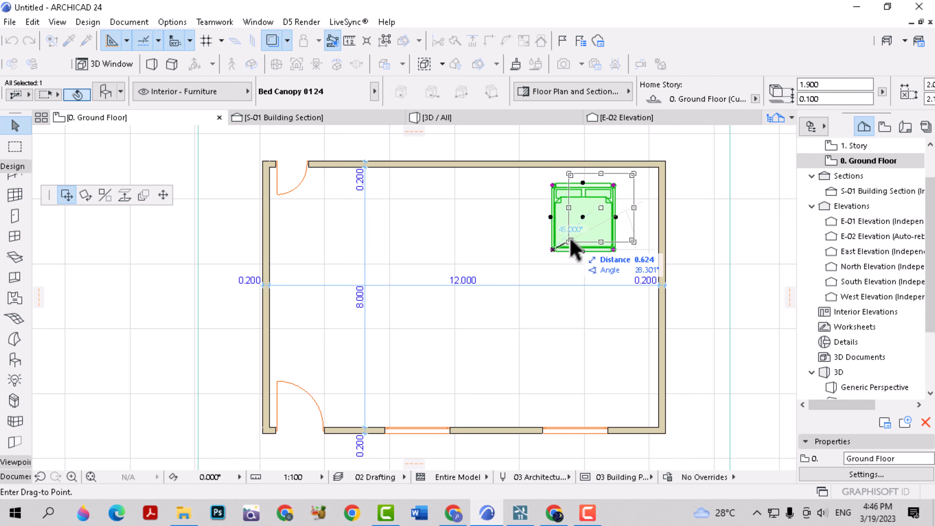
pyautogui.click(588, 254)
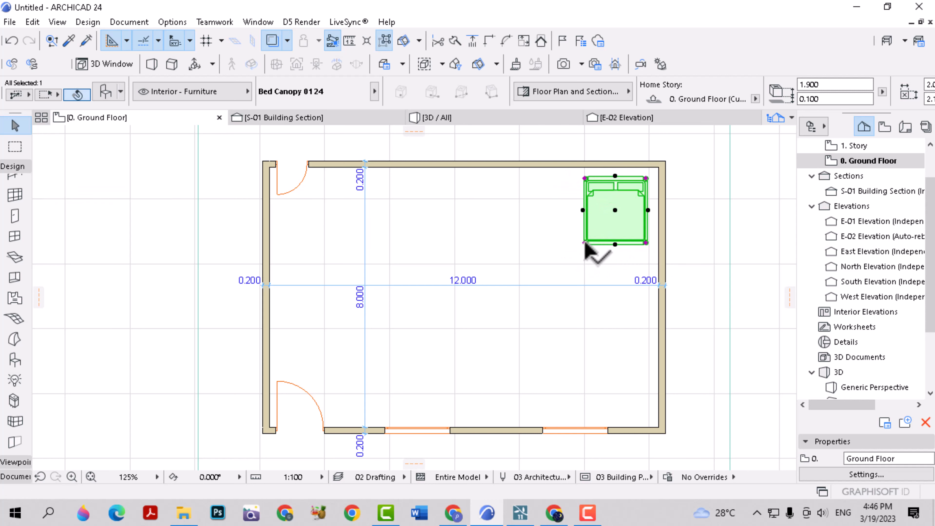
pyautogui.click(453, 117)
pyautogui.scroll(5, 528, 264)
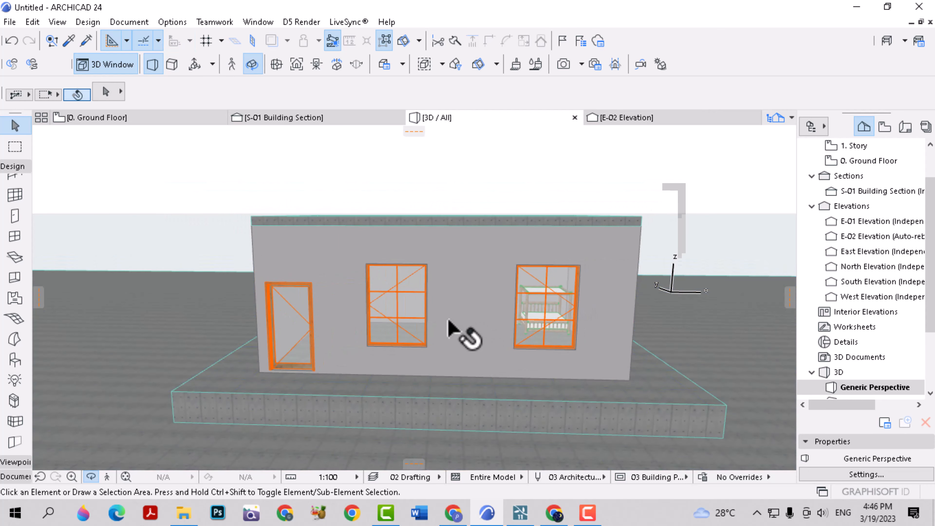
pyautogui.keyDown('shift'); pyautogui.moveTo(456, 330); pyautogui.dragTo(281, 291, button='middle'); pyautogui.keyUp('shift')
# - On the ground floor plan, draw a rectangular multi-plane roof over the outer wall corners, 12.4 m by 8.4 m, and view it in 3D
pyautogui.click(150, 119)
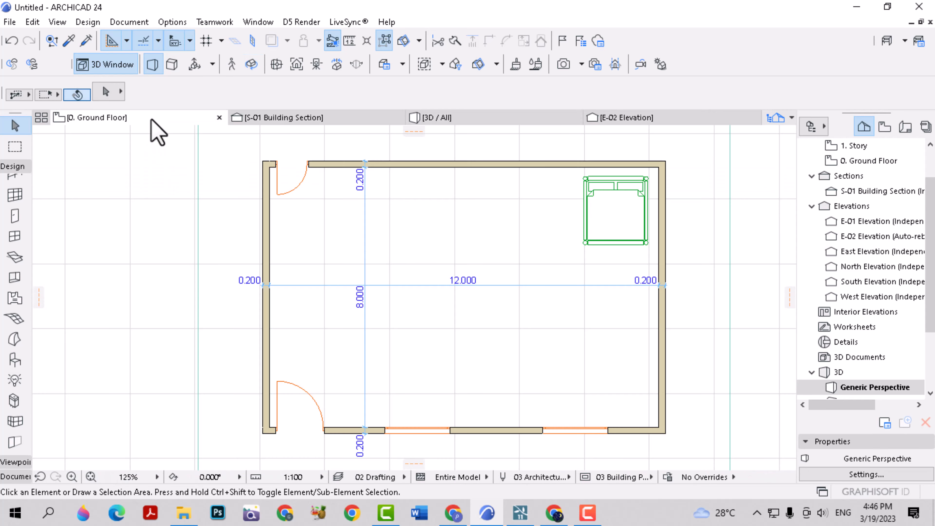
pyautogui.scroll(-4, 423, 275)
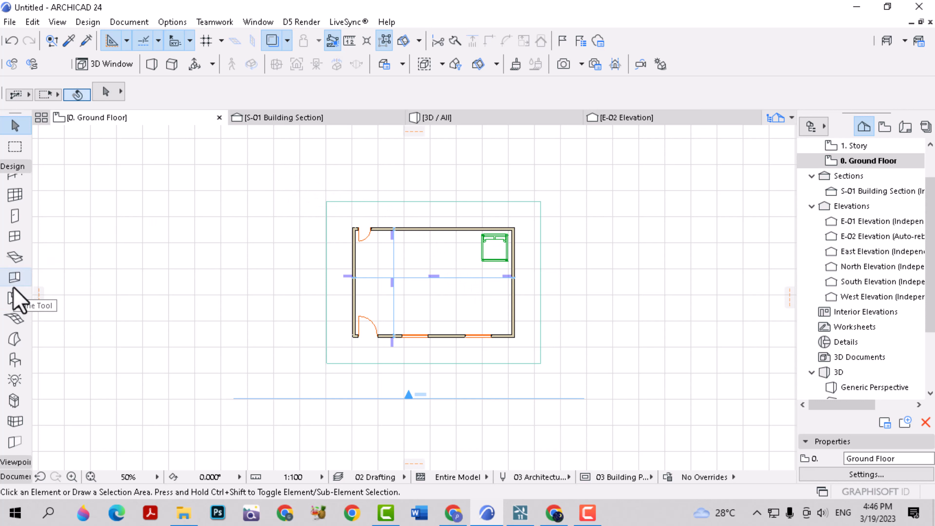
pyautogui.scroll(4, 15, 206)
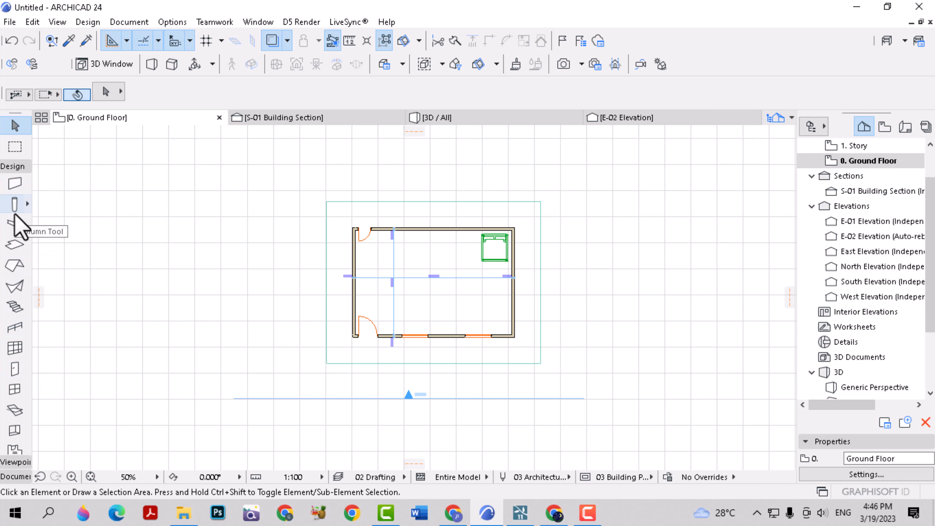
pyautogui.click(12, 266)
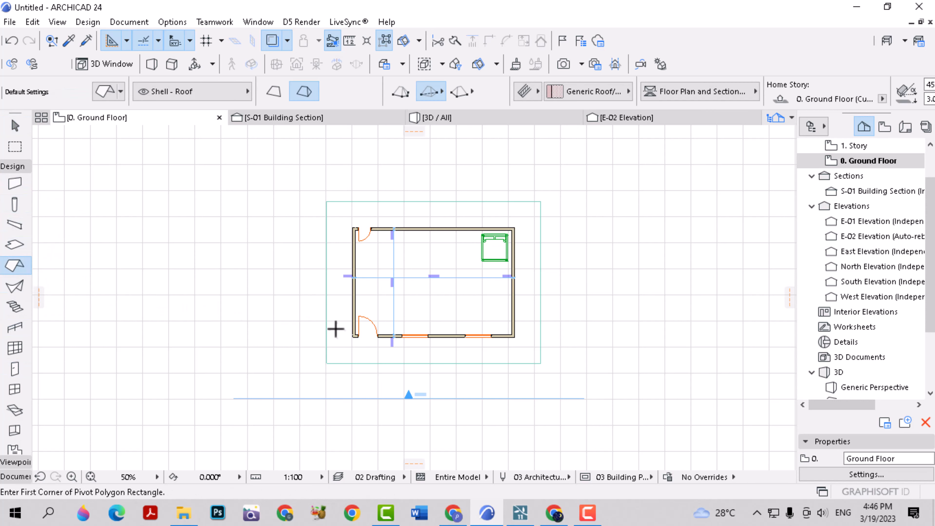
pyautogui.scroll(4, 336, 329)
pyautogui.scroll(-3, 355, 333)
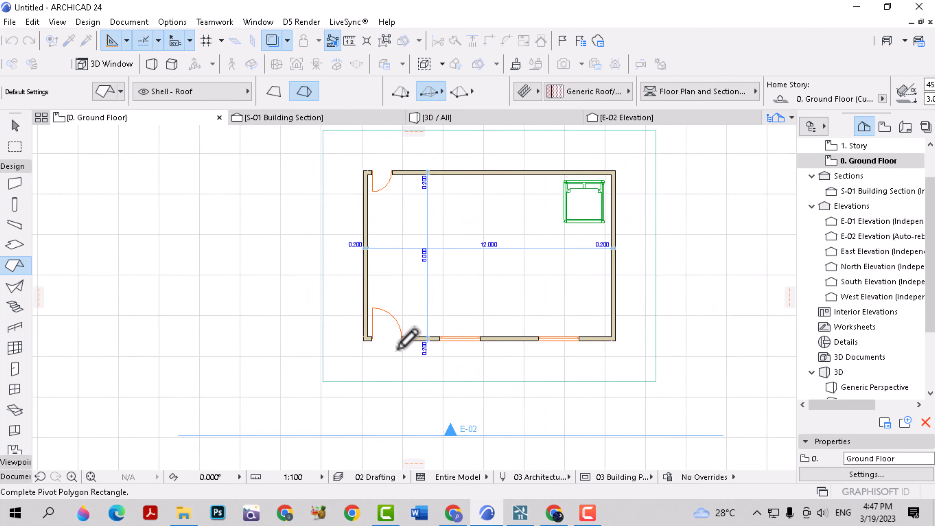
pyautogui.scroll(4, 516, 250)
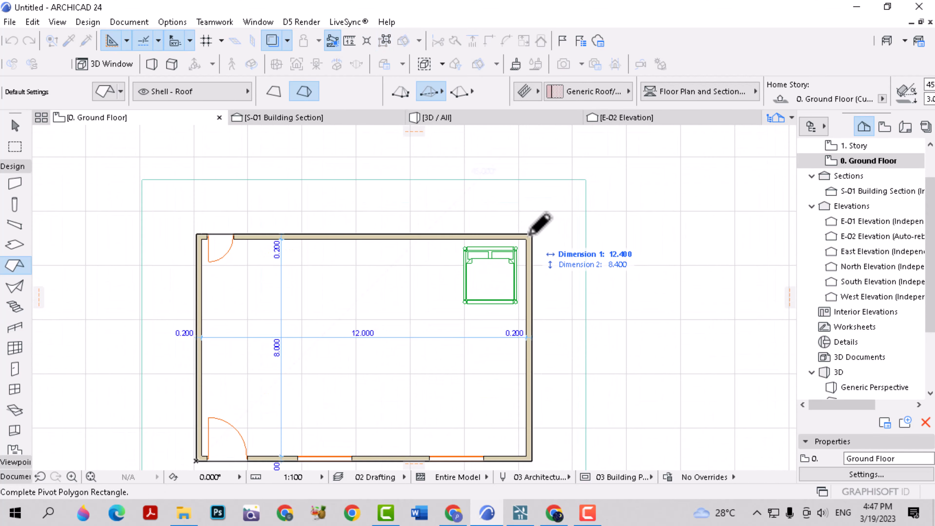
pyautogui.click(530, 234)
pyautogui.click(448, 118)
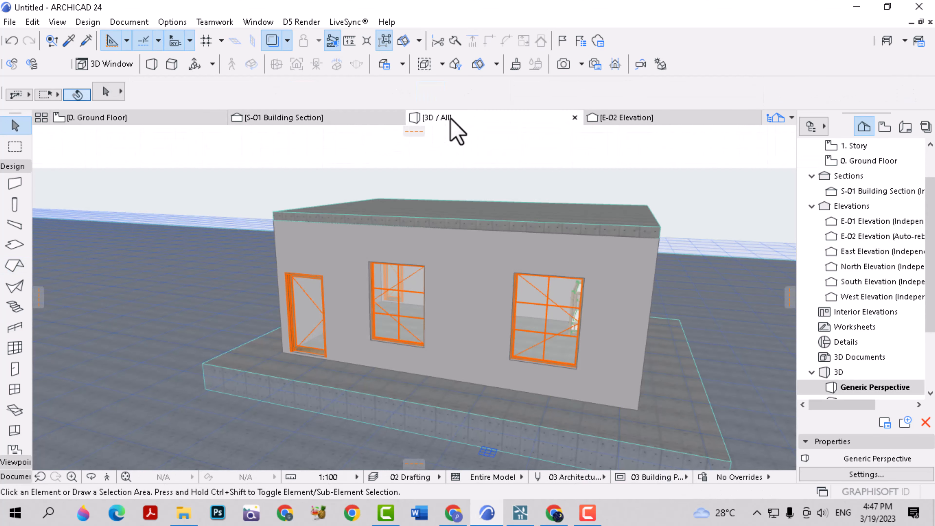
pyautogui.moveTo(591, 254); pyautogui.dragTo(557, 263)
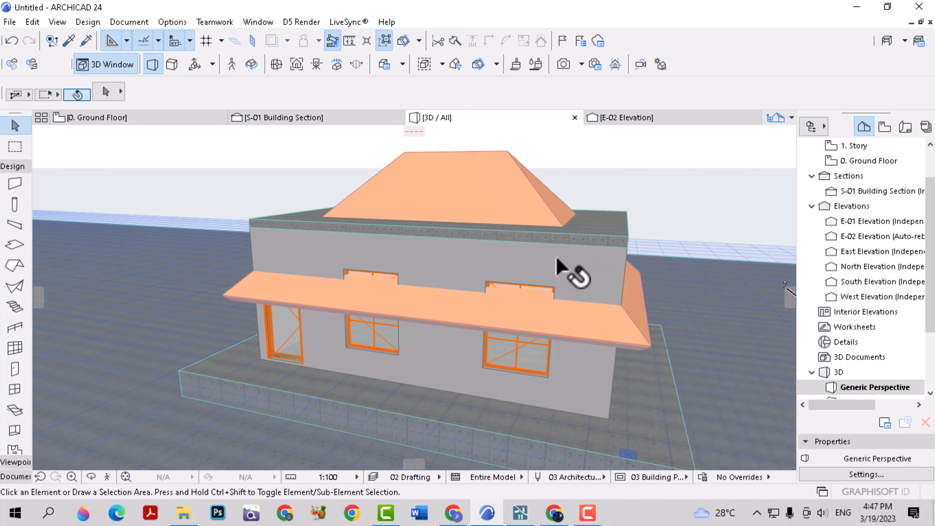
# - In the front elevation, raise the hip roof vertically until the underside of its eaves is level with the top of the roof slab
pyautogui.click(630, 119)
pyautogui.click(447, 230)
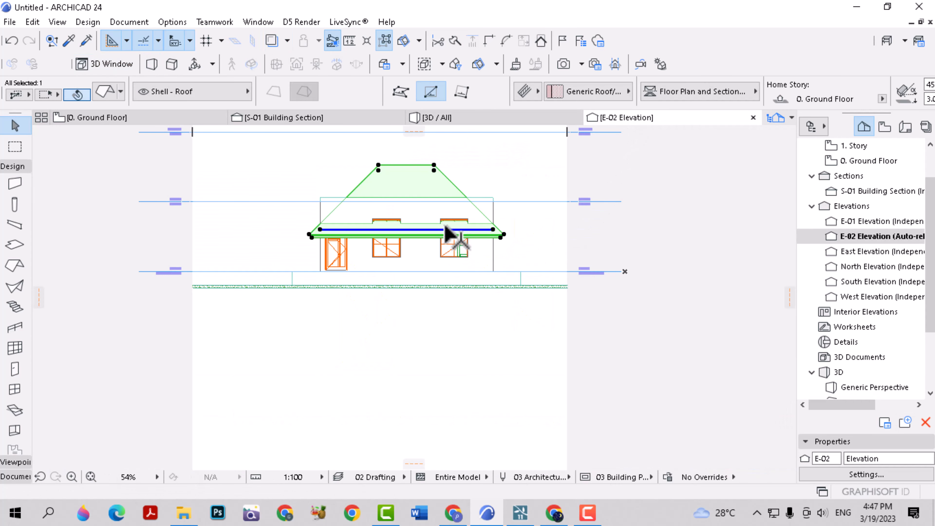
pyautogui.click(502, 236)
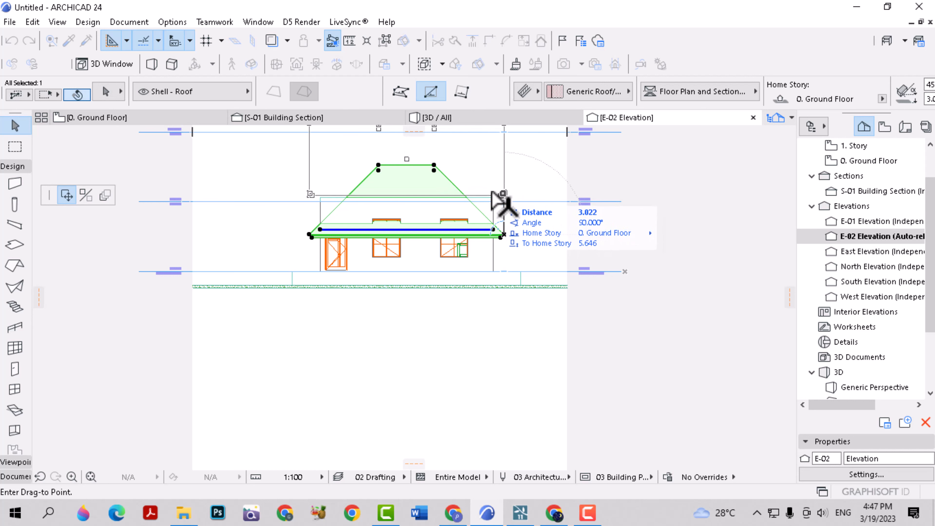
pyautogui.scroll(5, 500, 203)
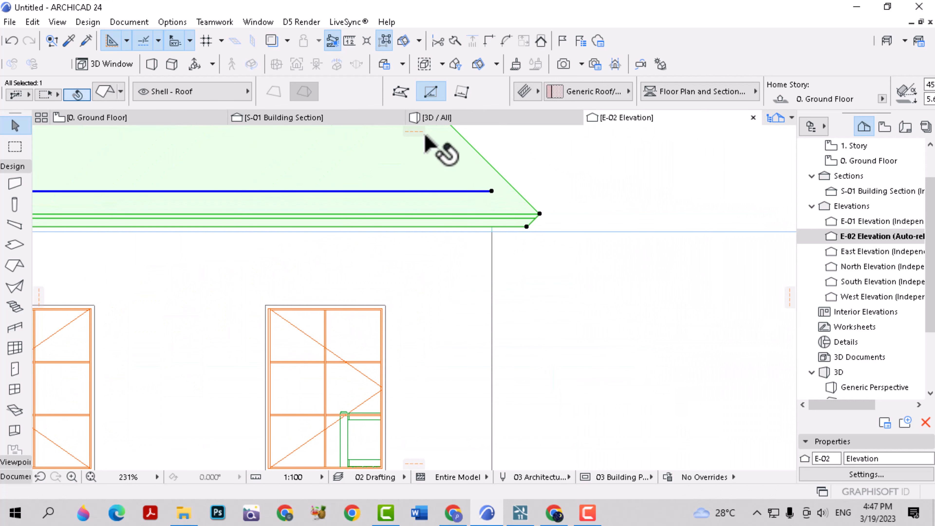
pyautogui.click(526, 227)
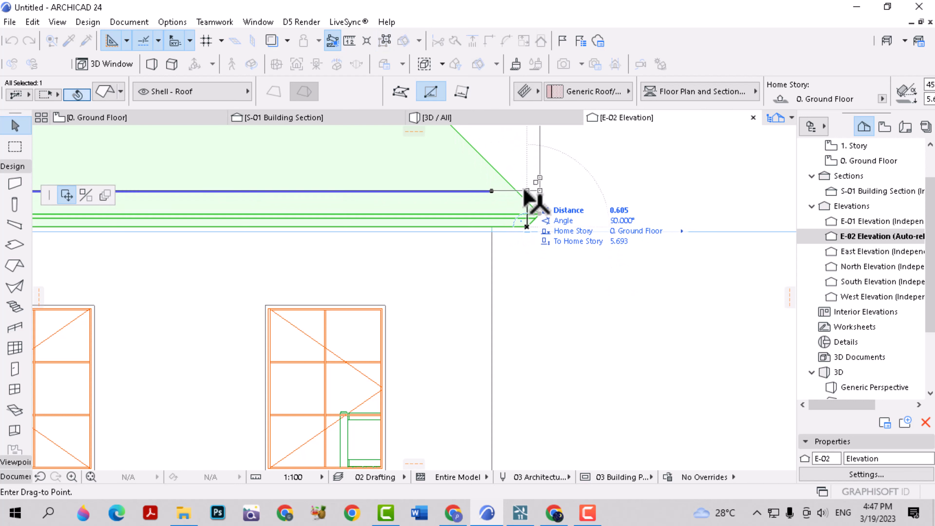
pyautogui.click(527, 186)
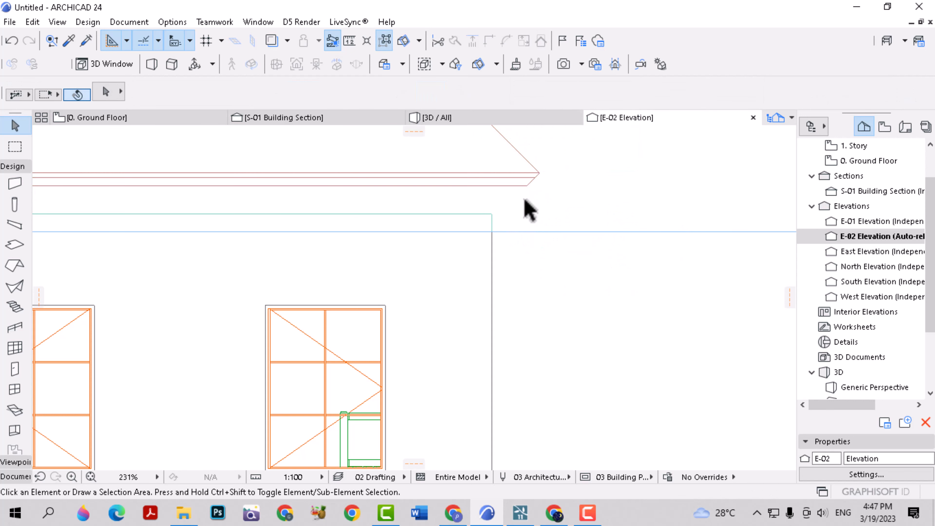
pyautogui.click(527, 186)
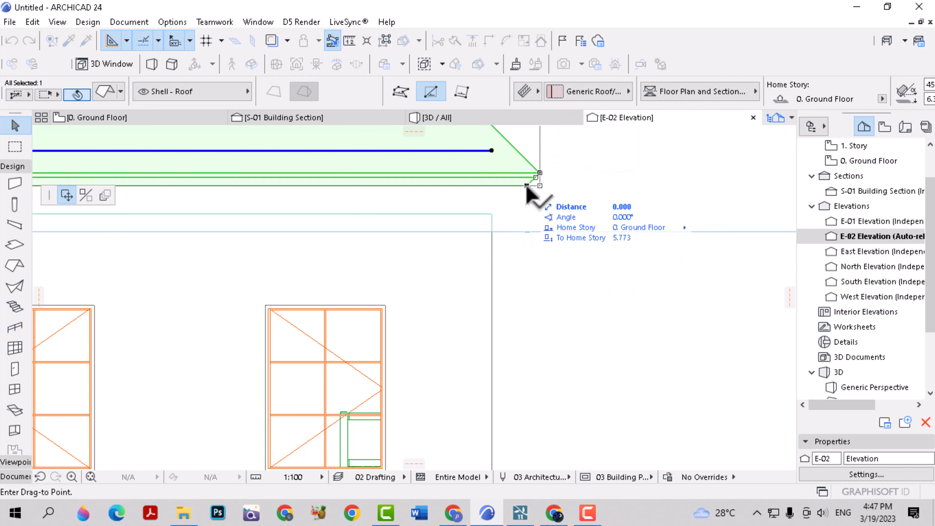
pyautogui.click(493, 215)
pyautogui.click(521, 234)
# - In the 3D view, lower the hip roof's ridge to a height of about 2.56 m and deselect the roof
pyautogui.click(459, 122)
pyautogui.moveTo(505, 192); pyautogui.dragTo(481, 234)
pyautogui.click(481, 235)
pyautogui.click(505, 183)
pyautogui.click(104, 196)
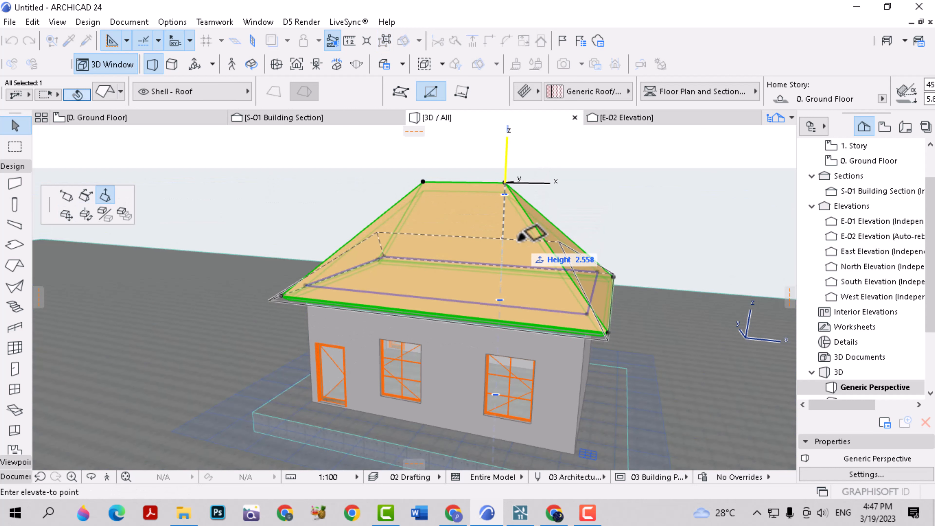
pyautogui.click(520, 237)
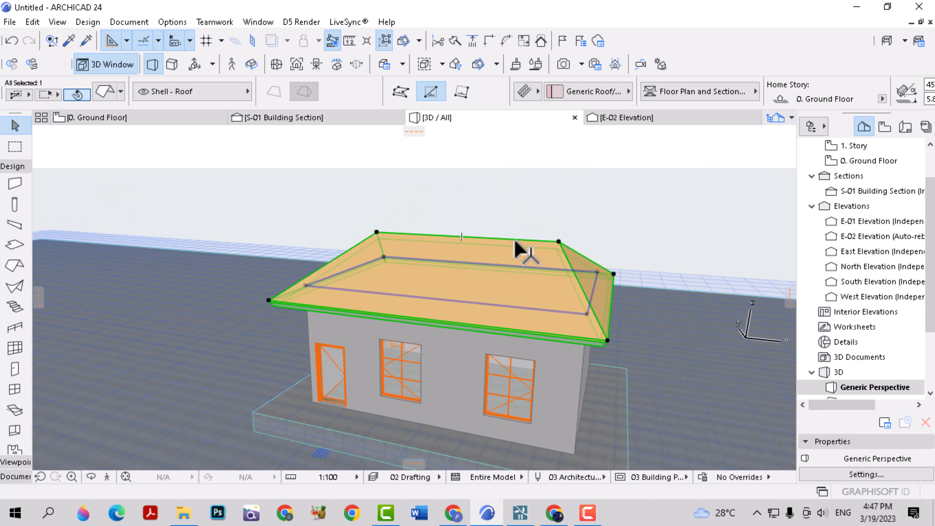
pyautogui.keyDown('shift'); pyautogui.moveTo(478, 250); pyautogui.dragTo(439, 231, button='middle'); pyautogui.keyUp('shift')
pyautogui.keyDown('shift'); pyautogui.moveTo(375, 316); pyautogui.dragTo(386, 290, button='middle'); pyautogui.keyUp('shift')
pyautogui.press('Escape')
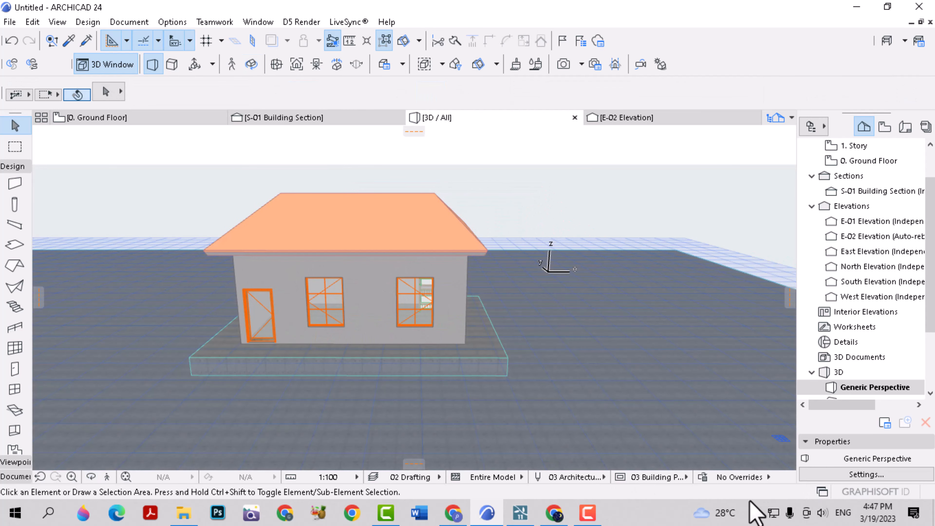
pyautogui.moveTo(738, 507); pyautogui.dragTo(609, 452)
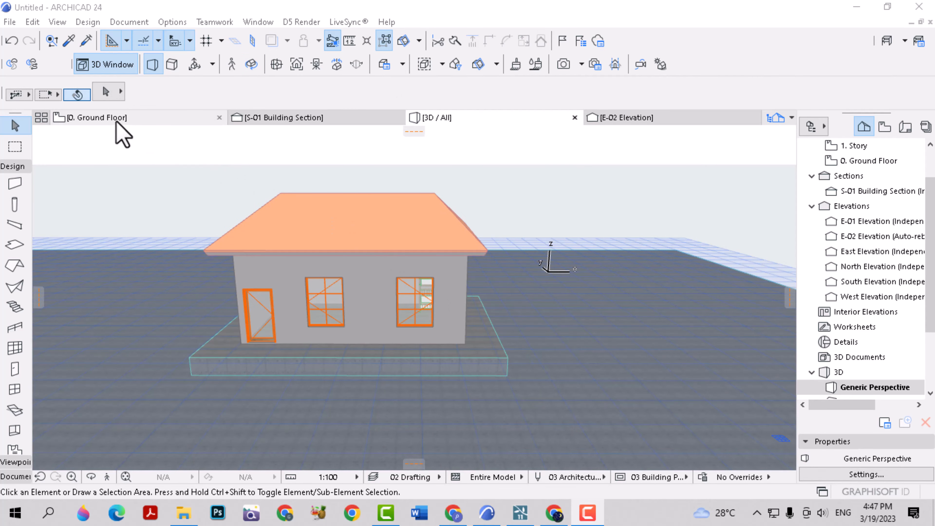
pyautogui.click(145, 118)
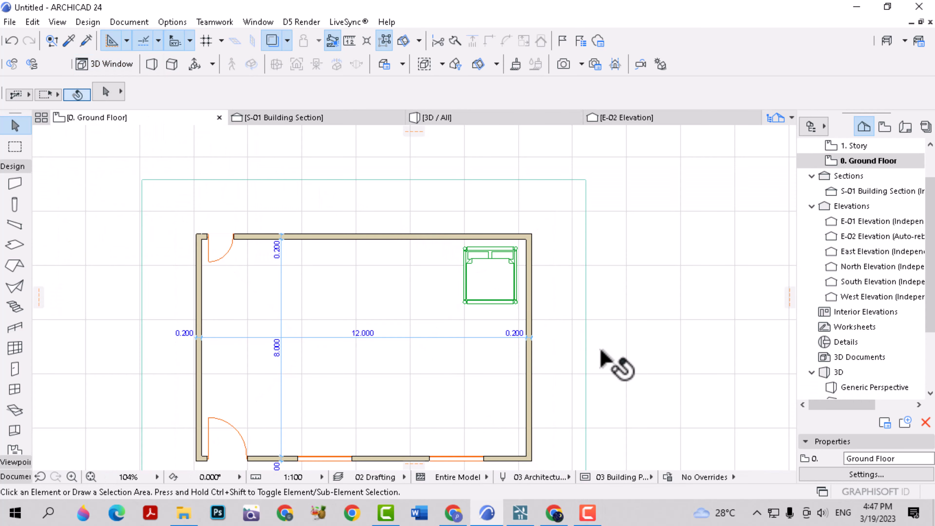
pyautogui.moveTo(571, 455); pyautogui.dragTo(697, 513)
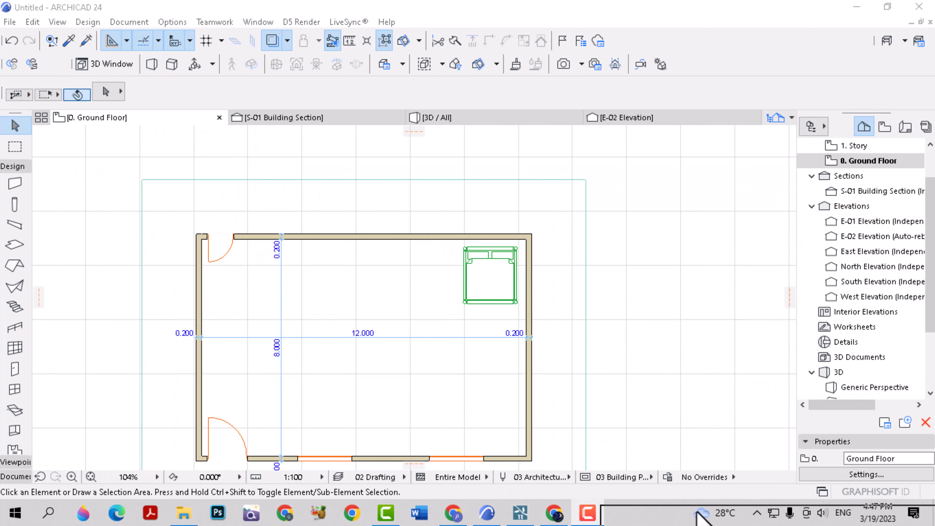
pyautogui.scroll(-5, 443, 282)
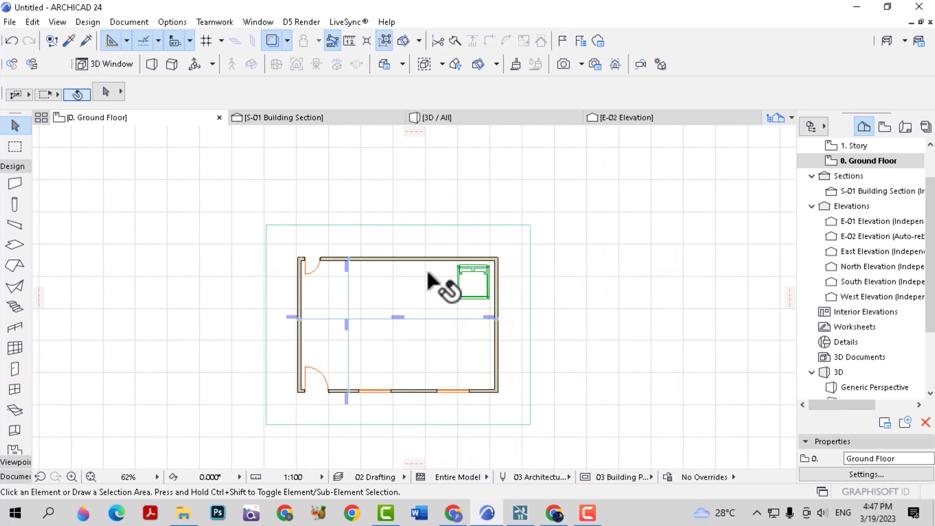
pyautogui.click(459, 120)
# - Open the Surface Painter, move its window higher, and browse the project surfaces to the roof tiles
pyautogui.scroll(3, 401, 203)
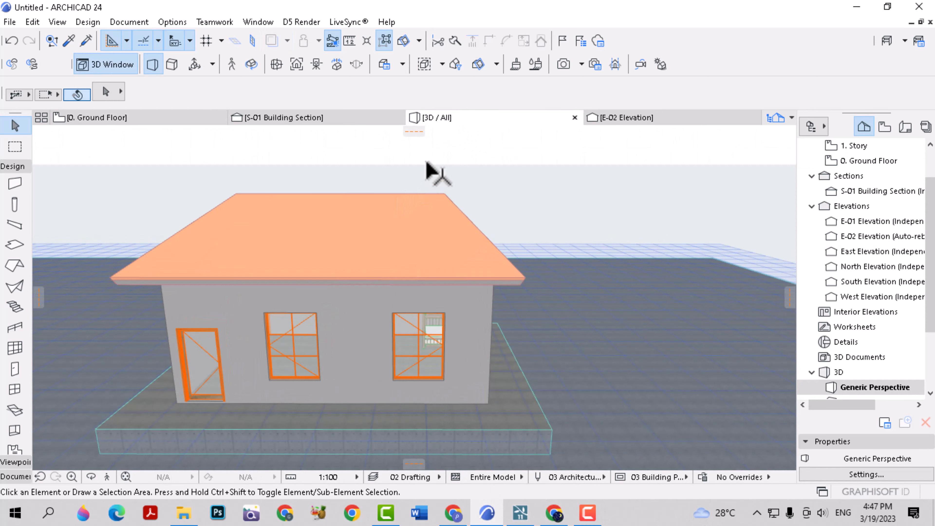
pyautogui.click(536, 64)
pyautogui.scroll(-10, 468, 392)
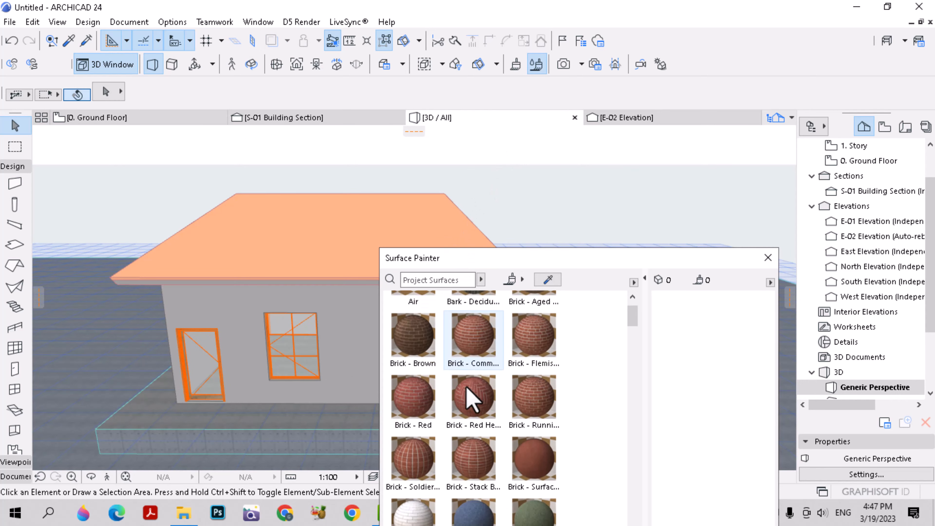
pyautogui.moveTo(634, 349); pyautogui.dragTo(646, 516)
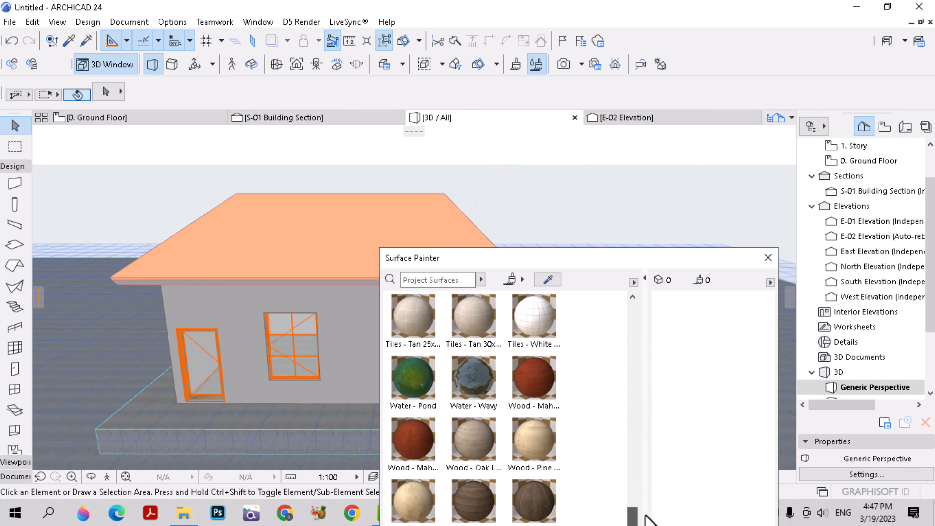
pyautogui.moveTo(603, 255)
pyautogui.mouseDown()
pyautogui.moveTo(610, 188)
pyautogui.moveTo(627, 148)
pyautogui.mouseUp()
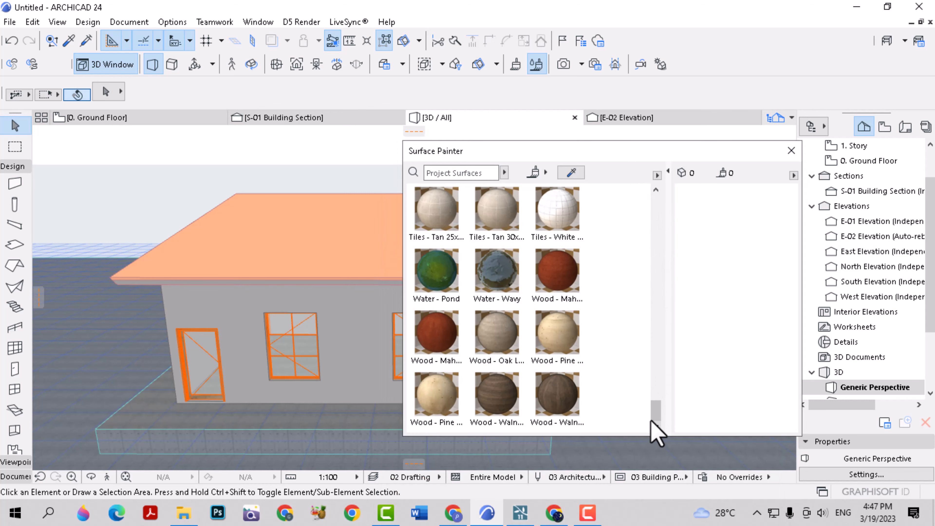
pyautogui.scroll(10, 488, 311)
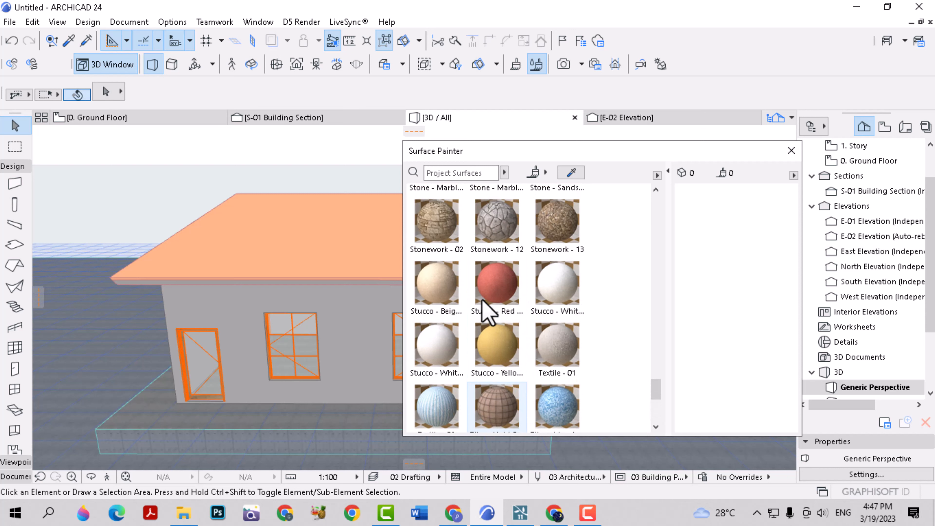
pyautogui.scroll(2, 488, 311)
pyautogui.scroll(2, 494, 291)
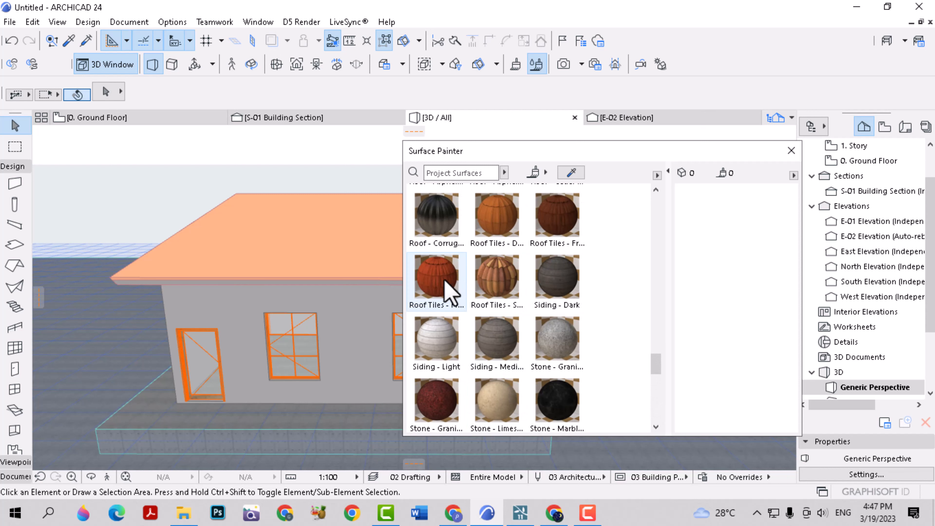
# - Try the orange "Roof Tiles - D..." surface on the hip roof
pyautogui.click(437, 278)
pyautogui.click(497, 217)
pyautogui.click(334, 242)
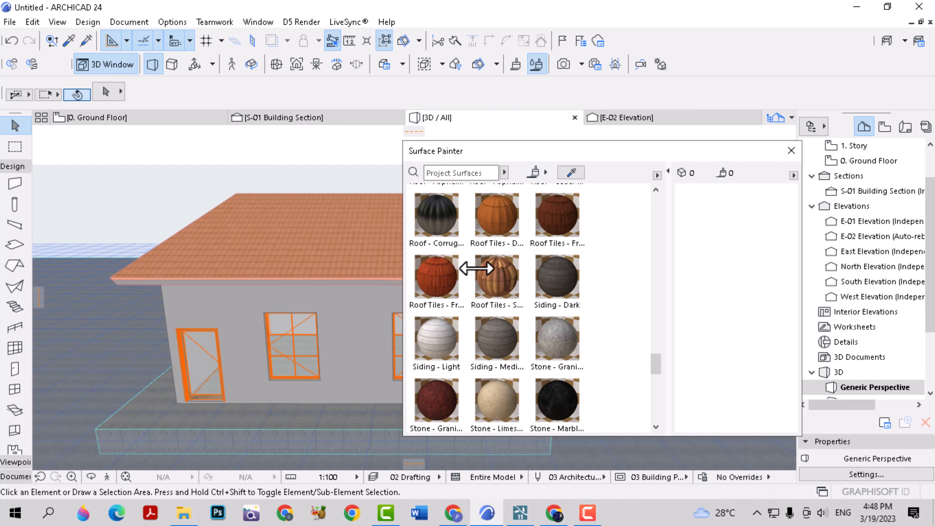
# - Paint the hip roof with the multicoloured "Roof Tiles - S..." surface
pyautogui.click(497, 278)
pyautogui.click(369, 246)
pyautogui.scroll(1, 363, 258)
pyautogui.scroll(1, 354, 244)
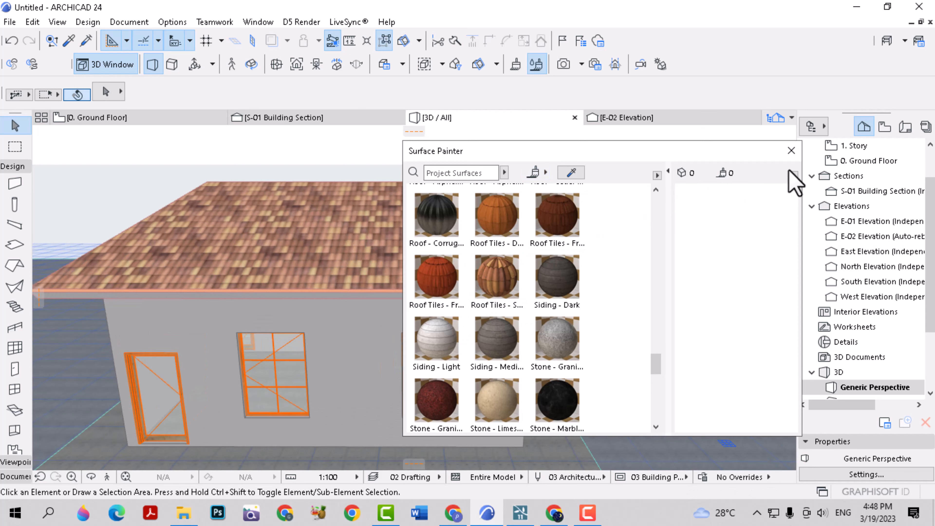
# - Try the tan "Paint - Golde..." surface on the front wall
pyautogui.scroll(-10, 600, 265)
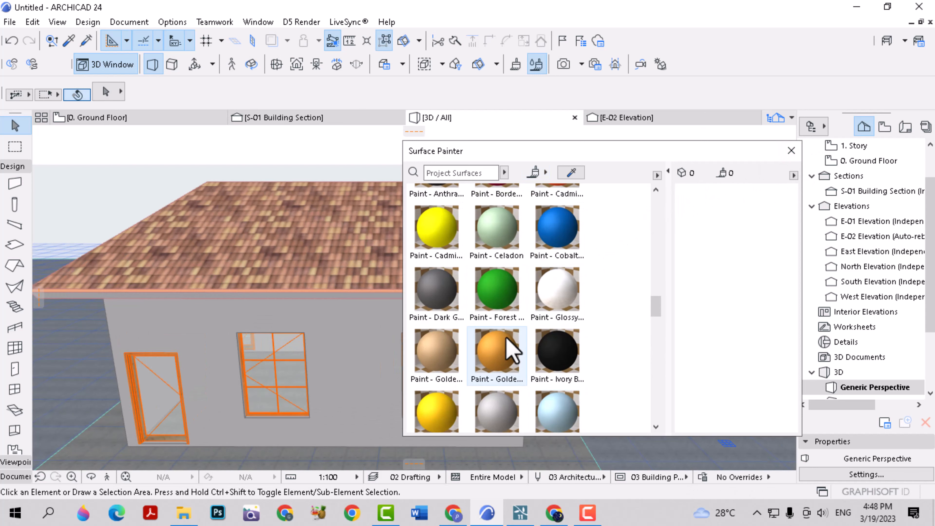
pyautogui.click(437, 353)
pyautogui.click(344, 352)
pyautogui.scroll(-3, 306, 314)
pyautogui.moveTo(298, 304); pyautogui.dragTo(388, 285, button='middle')
# - Try the Siding - Light surface on the front wall
pyautogui.scroll(-10, 578, 309)
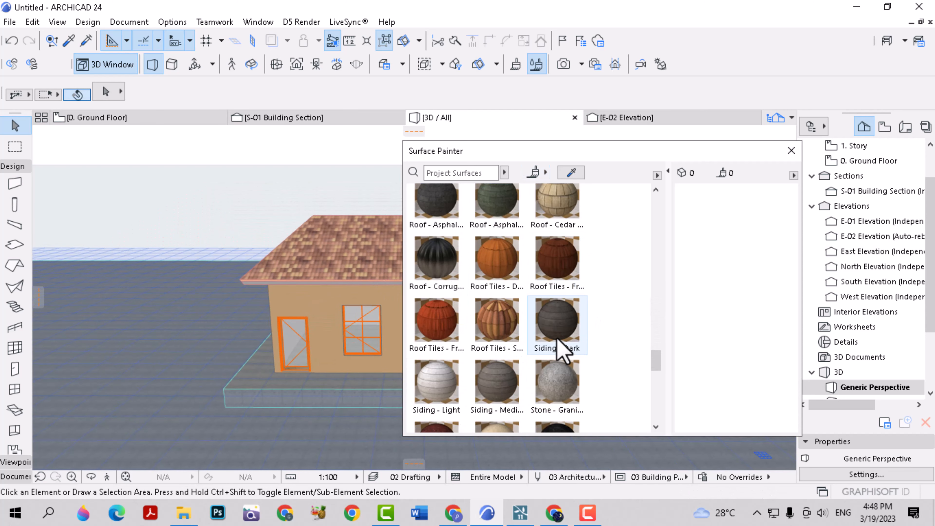
pyautogui.click(437, 254)
pyautogui.click(352, 293)
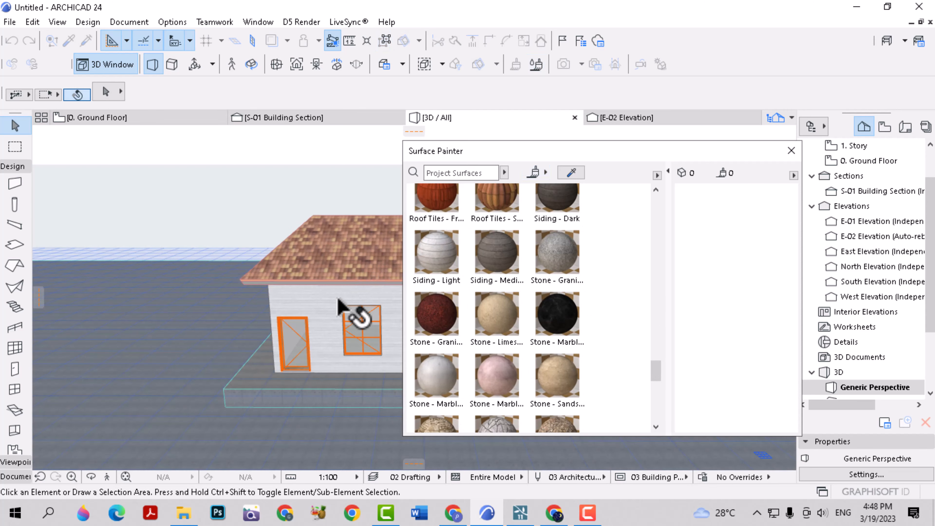
# - Paint the base slab around the house with the white "Stone - Marbl..." surface and close the Surface Painter
pyautogui.scroll(-2, 473, 369)
pyautogui.click(440, 310)
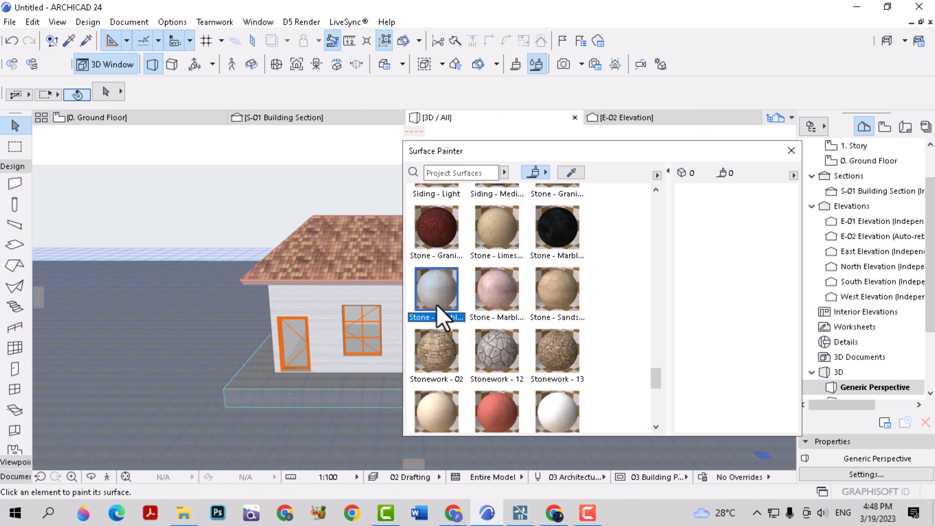
pyautogui.click(347, 390)
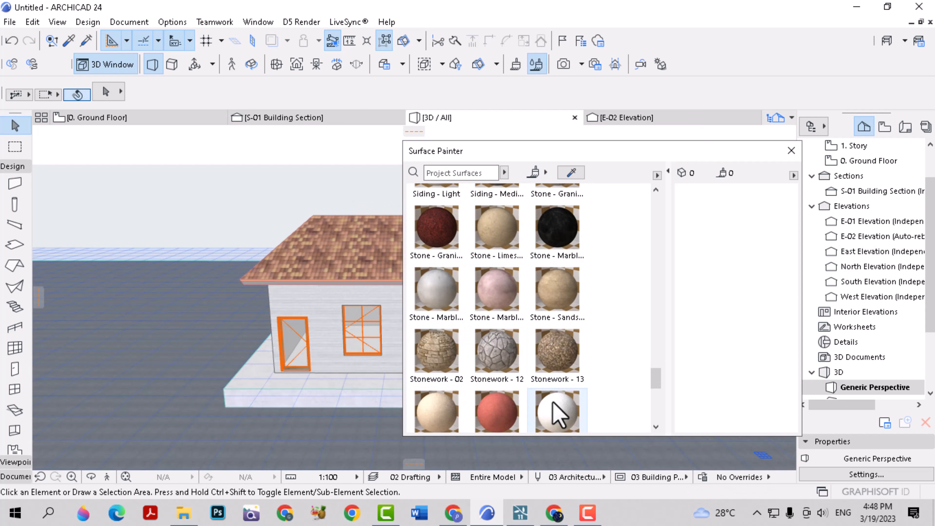
pyautogui.click(791, 151)
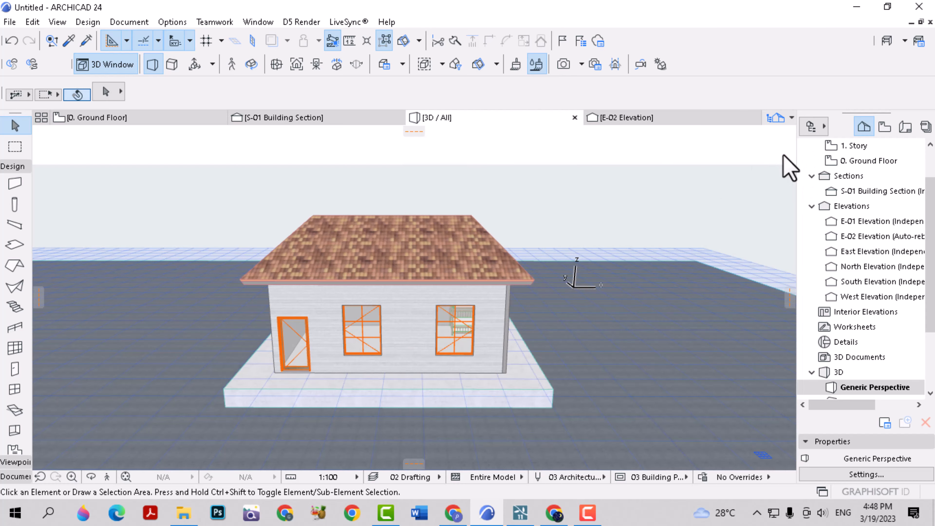
# - Reopen the Surface Painter with the house's front corner in view, and browse to the tile and wood surfaces
pyautogui.scroll(4, 468, 317)
pyautogui.keyDown('shift'); pyautogui.moveTo(489, 328); pyautogui.dragTo(614, 342, button='middle'); pyautogui.keyUp('shift')
pyautogui.click(536, 70)
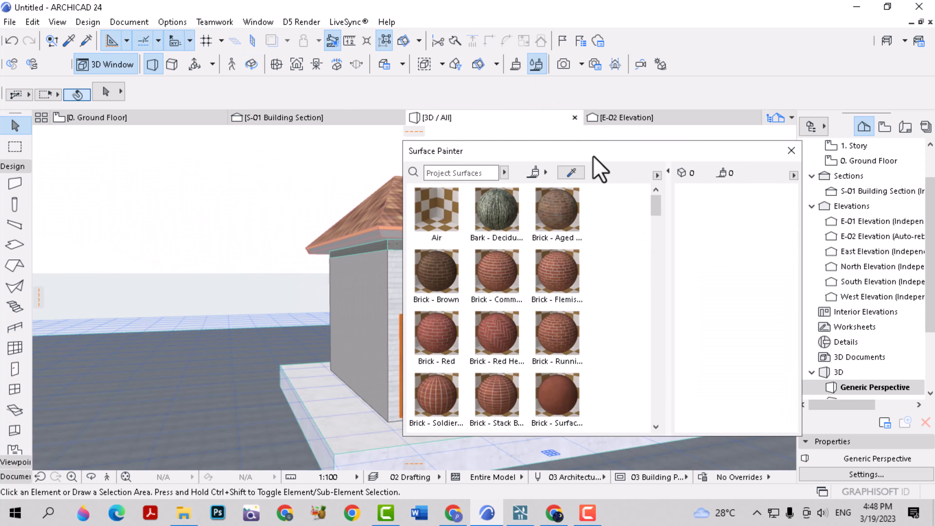
pyautogui.moveTo(656, 209); pyautogui.dragTo(663, 414)
# - Try the "Tiles - Tan 25x..." surface and a stonework surface on the front wall
pyautogui.click(443, 204)
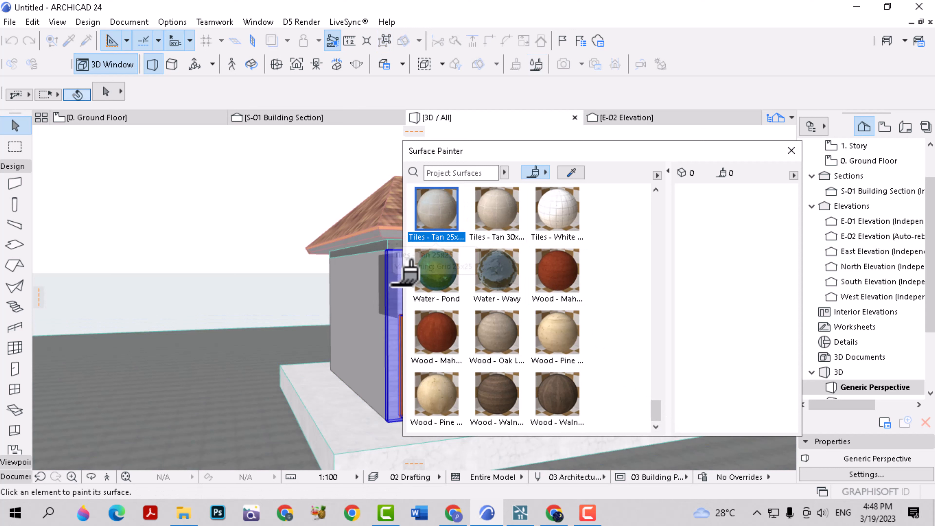
pyautogui.click(392, 284)
pyautogui.click(564, 217)
pyautogui.scroll(3, 499, 314)
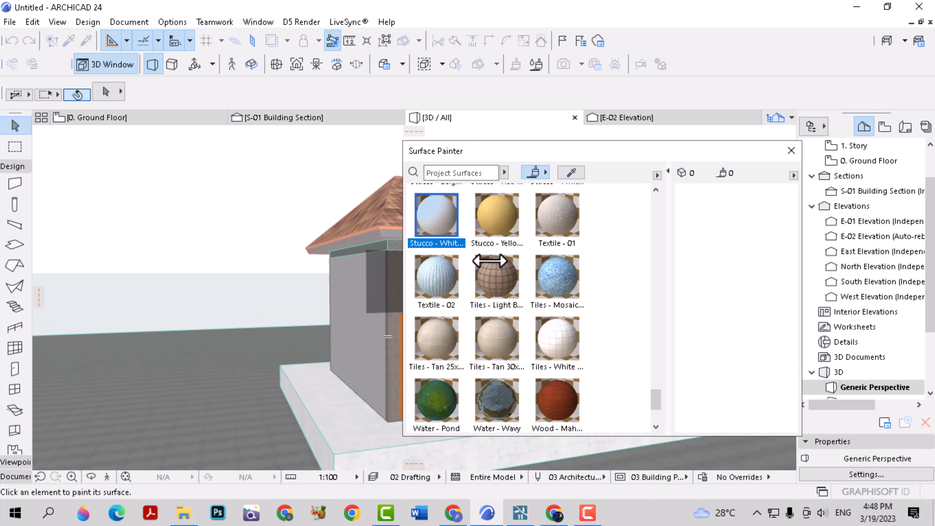
pyautogui.scroll(4, 516, 265)
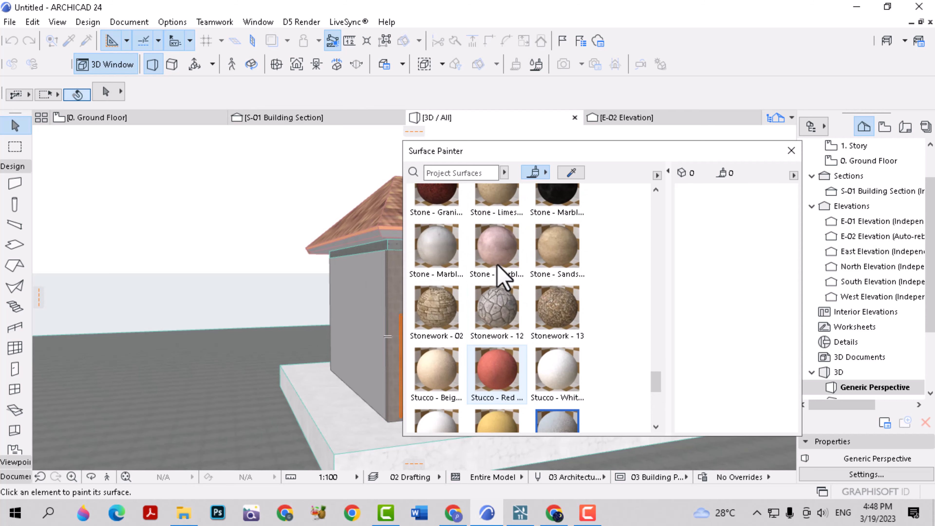
pyautogui.click(391, 302)
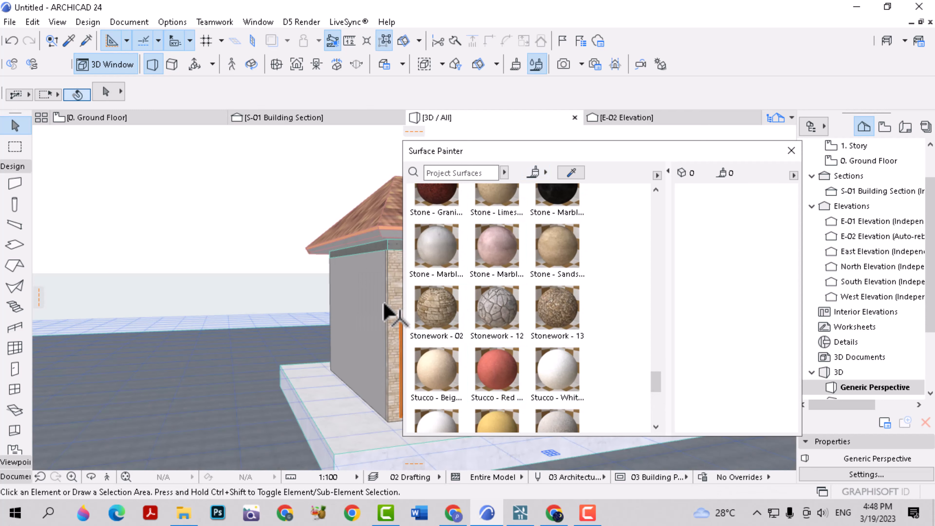
# - Try the white "Stone - Marbl..." surface on the front wall
pyautogui.click(449, 257)
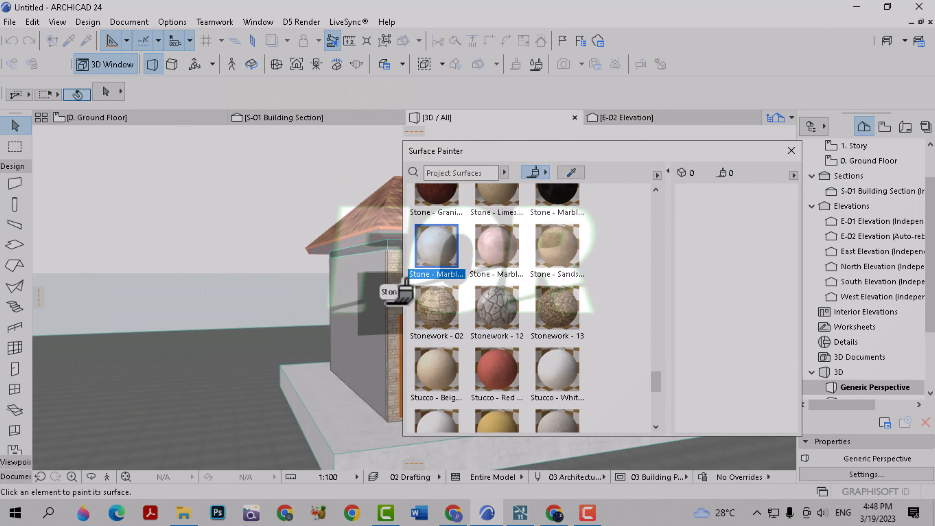
pyautogui.click(399, 300)
pyautogui.click(496, 309)
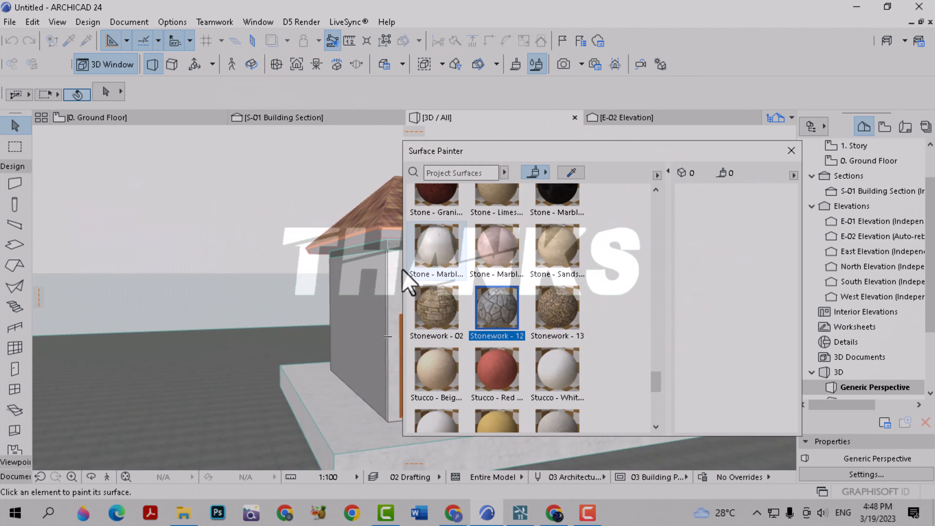
# - Paint the front wall with the pink "Stone - Marbl..." surface
pyautogui.click(485, 251)
pyautogui.click(397, 285)
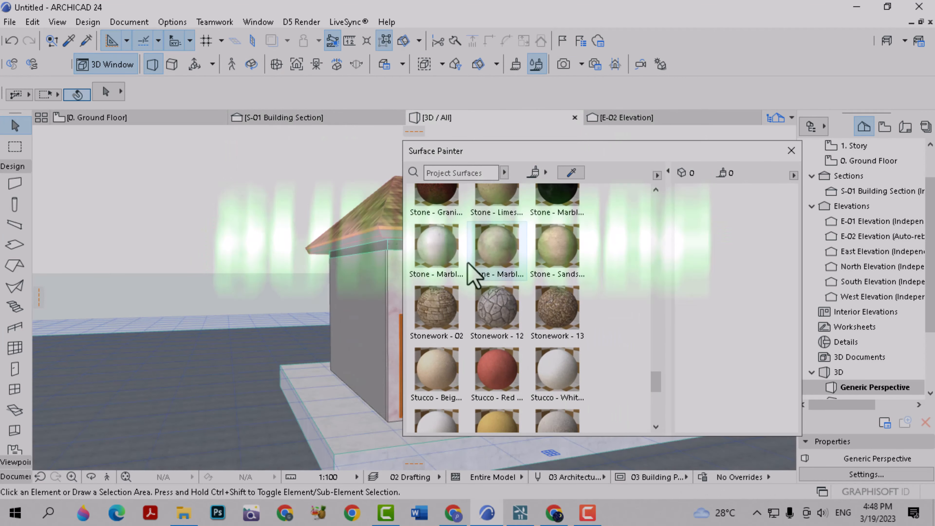
pyautogui.click(493, 263)
pyautogui.click(370, 286)
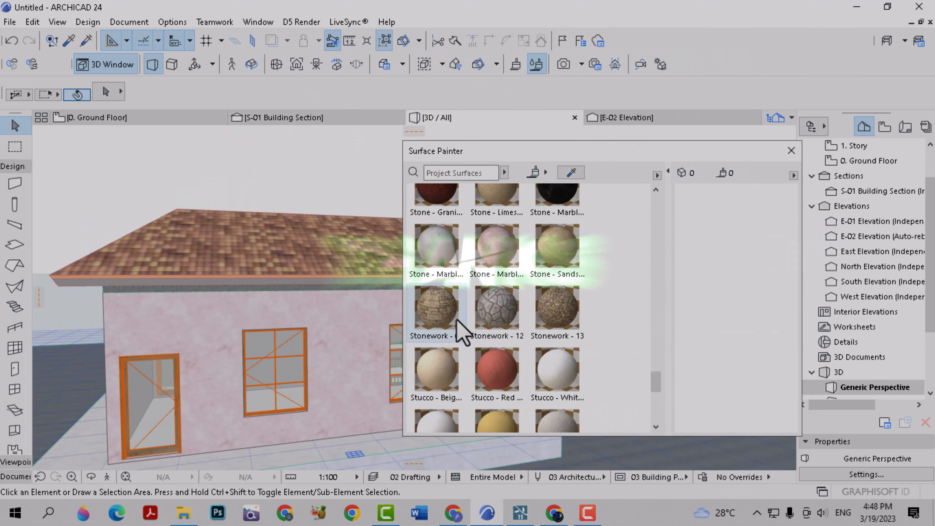
# - Paint the surrounding ground with the Stonework - 12 surface, close the Surface Painter, and check the house in 3D
pyautogui.click(498, 314)
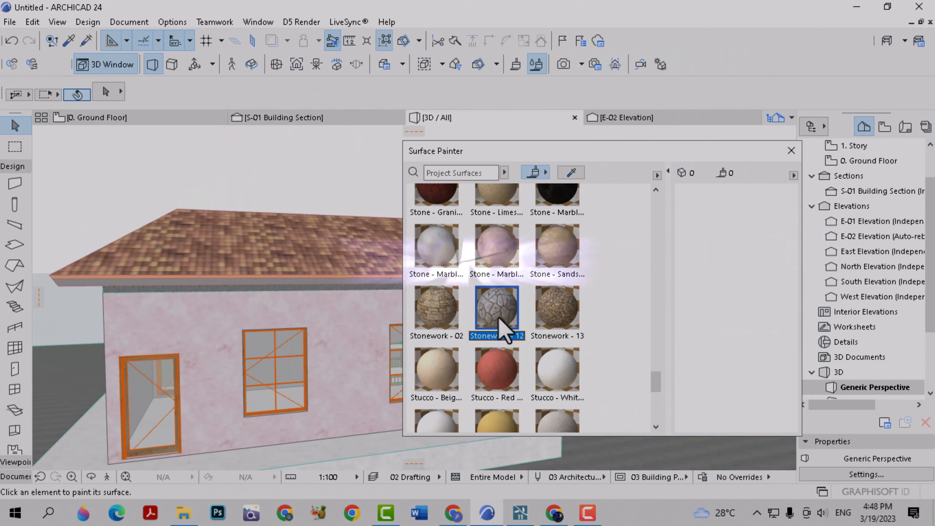
pyautogui.click(630, 447)
pyautogui.click(791, 151)
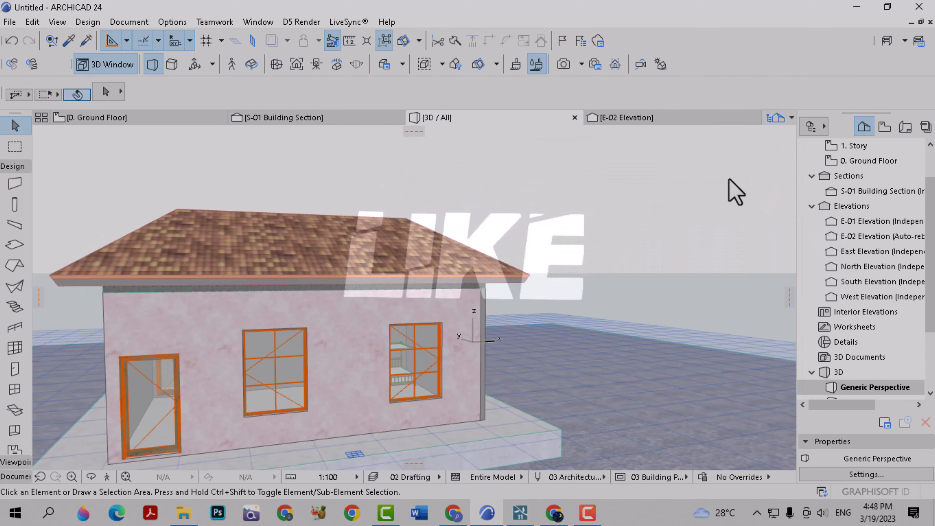
pyautogui.scroll(-3, 539, 267)
pyautogui.scroll(5, 472, 370)
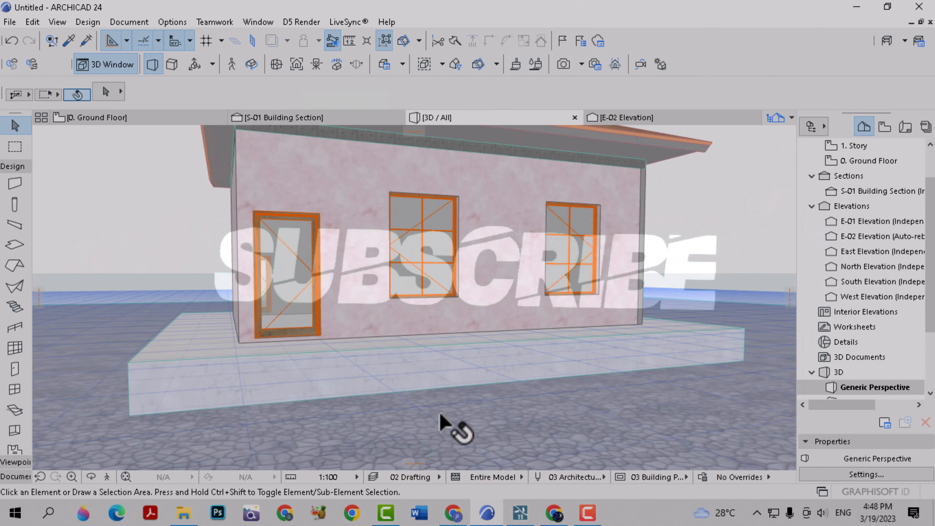